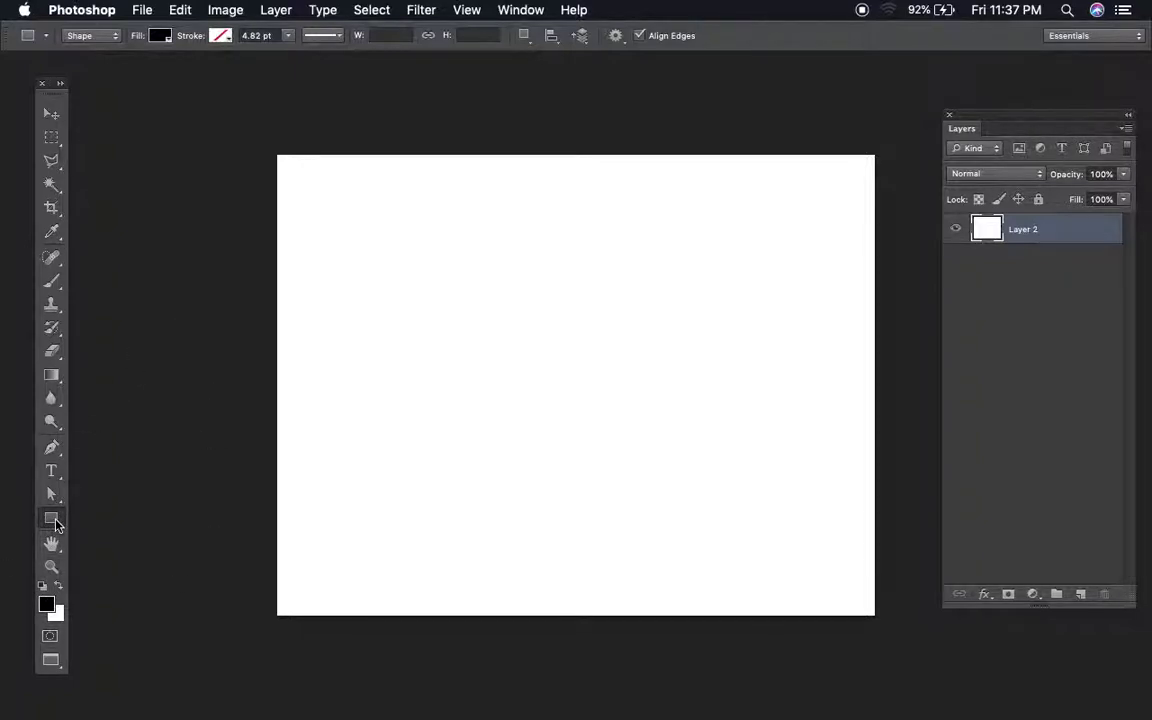
Step: Show the shape tool flyout: Rectangle, Rounded Rectangle, Ellipse, Polygon, Line and Custom Shape
{"action": "right_click", "coordinate": [55, 523]}
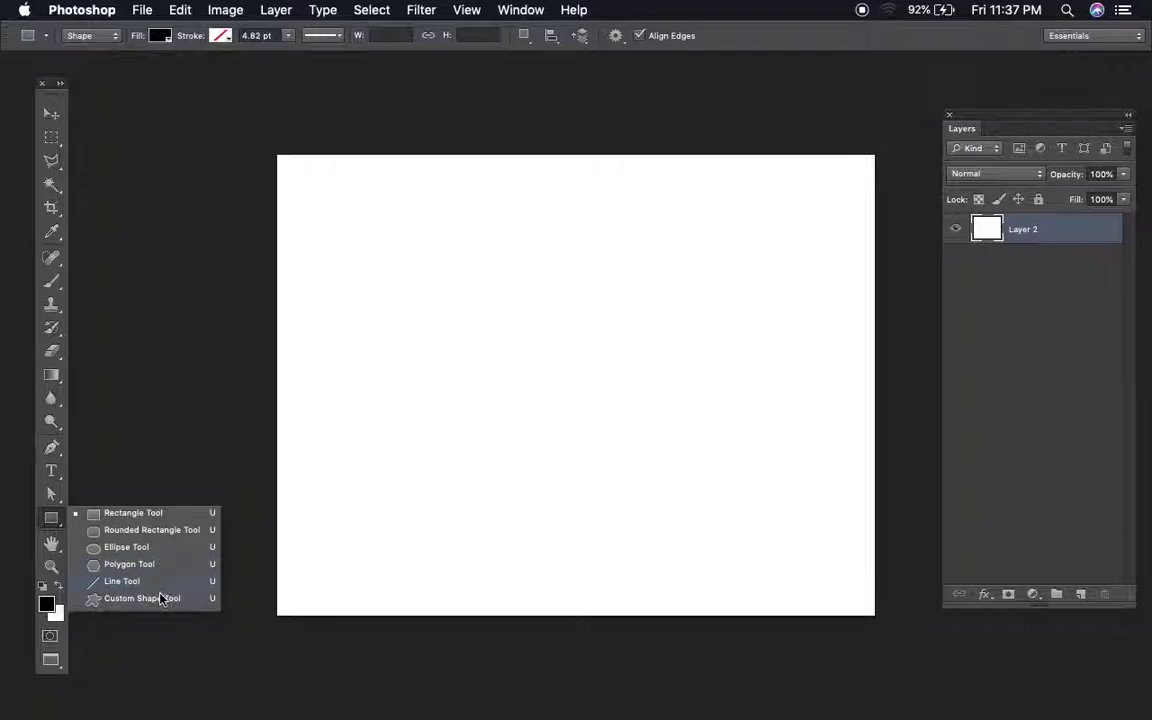
Step: Draw four black practice rectangles in different spots on the canvas
{"action": "left_click", "coordinate": [153, 513]}
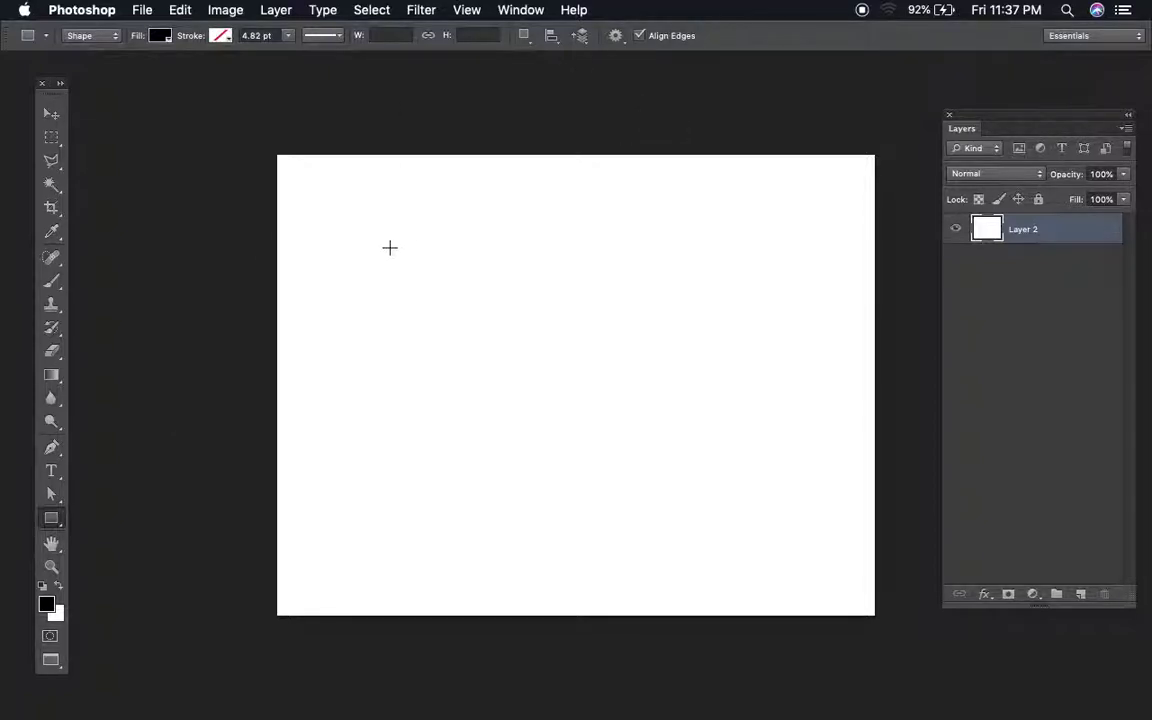
{"action": "left_click_drag", "start_coordinate": [410, 233], "coordinate": [717, 437]}
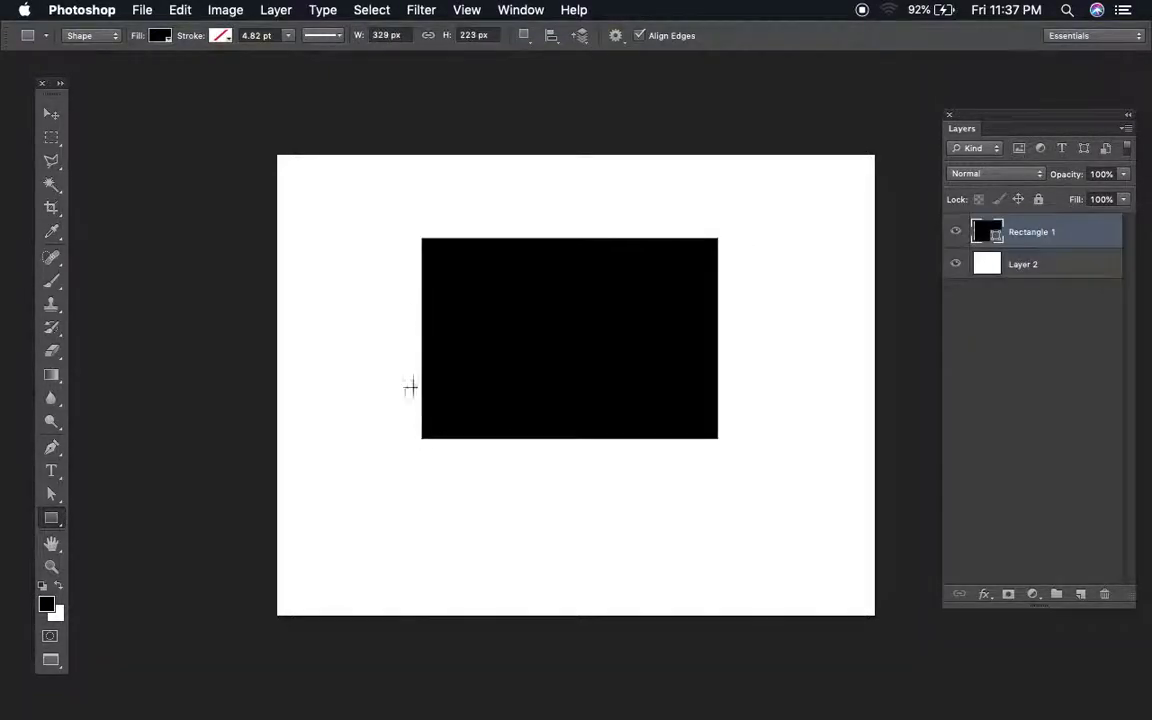
{"action": "mouse_move", "coordinate": [318, 196]}
{"action": "left_mouse_down"}
{"action": "mouse_move", "coordinate": [414, 201]}
{"action": "mouse_move", "coordinate": [391, 252]}
{"action": "mouse_move", "coordinate": [406, 260]}
{"action": "left_mouse_up"}
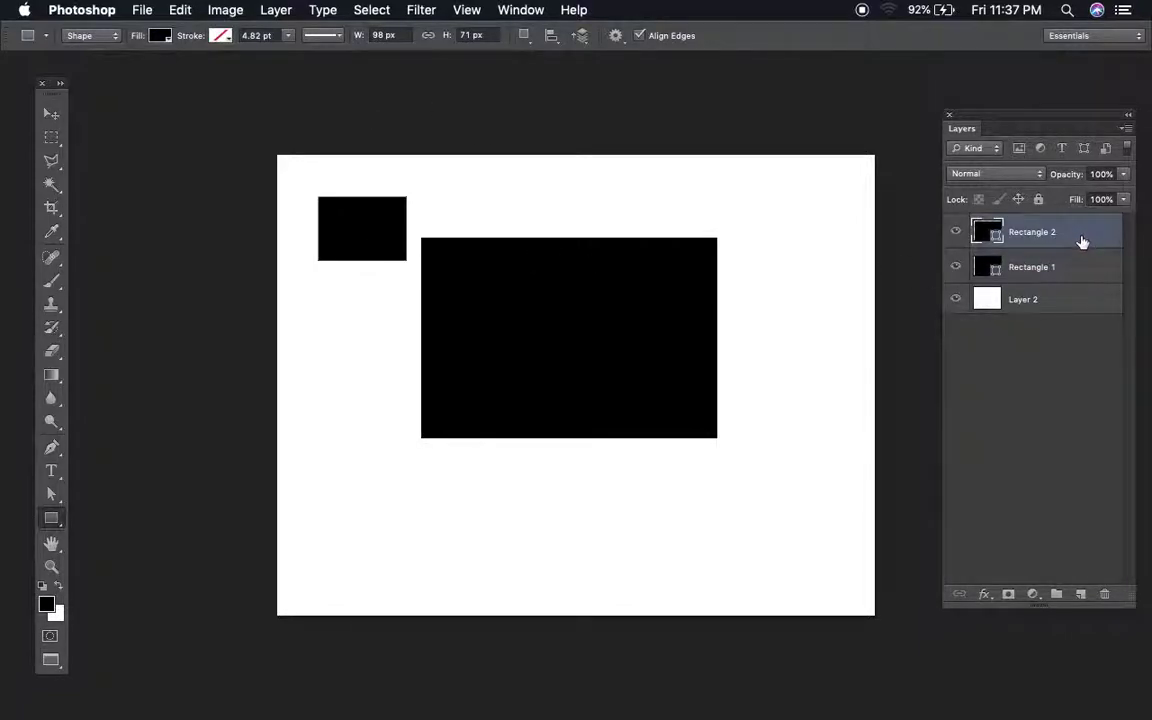
{"action": "left_click_drag", "start_coordinate": [424, 462], "coordinate": [530, 541]}
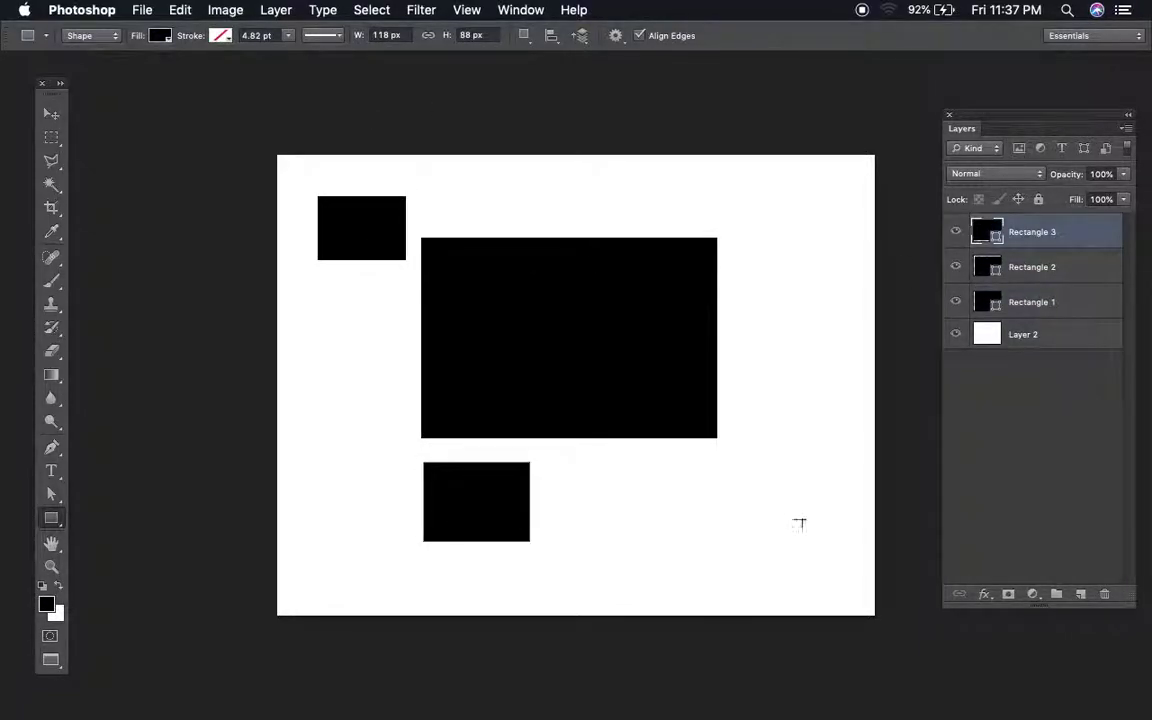
{"action": "left_click_drag", "start_coordinate": [764, 204], "coordinate": [843, 272]}
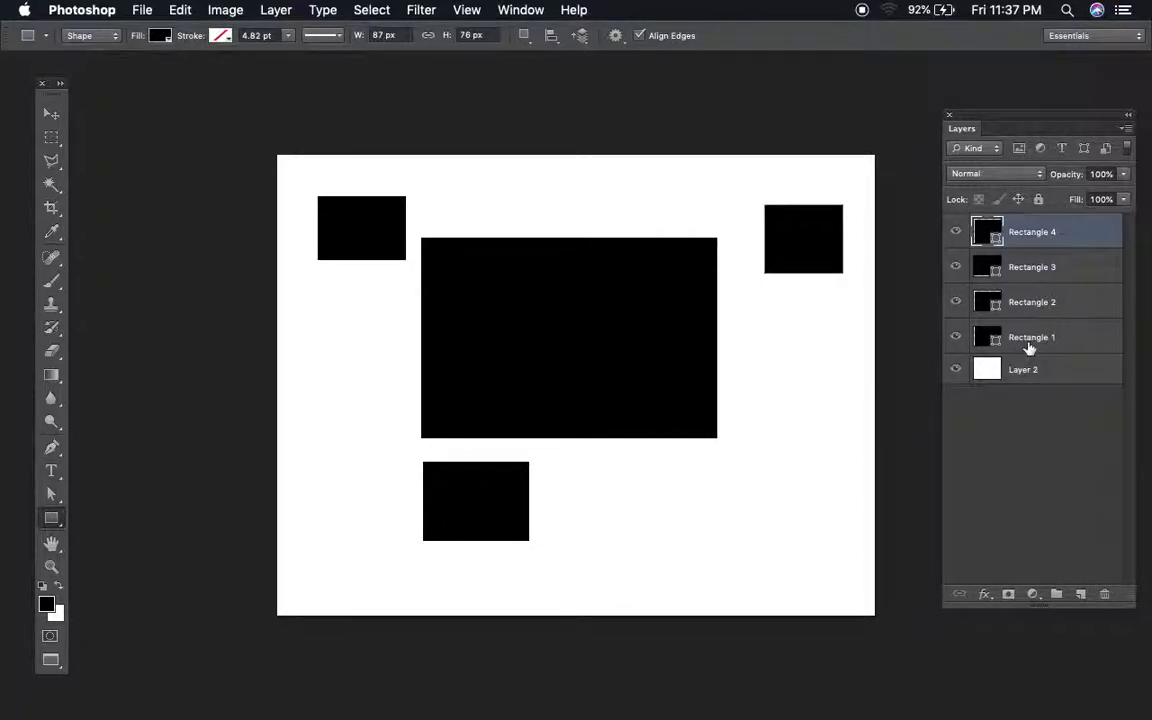
Step: Delete all four rectangle layers, leaving only Layer 2
{"action": "left_click", "coordinate": [1030, 340], "text": "shift"}
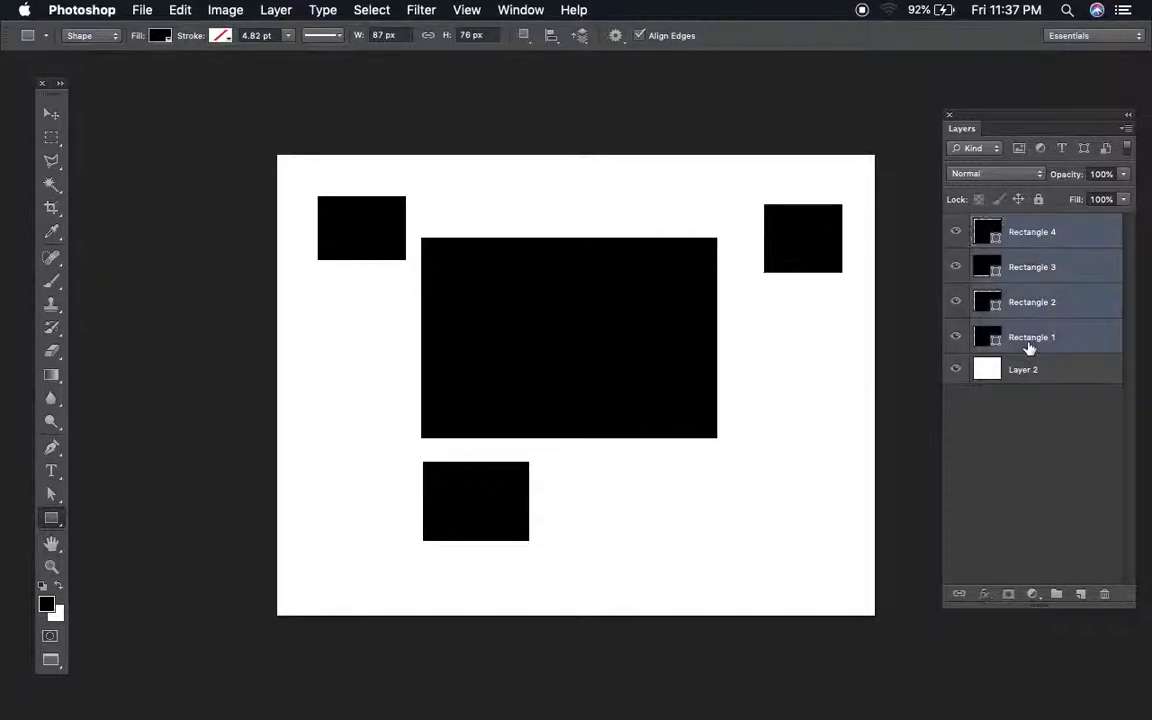
{"action": "left_click", "coordinate": [1106, 596]}
{"action": "left_click", "coordinate": [711, 270]}
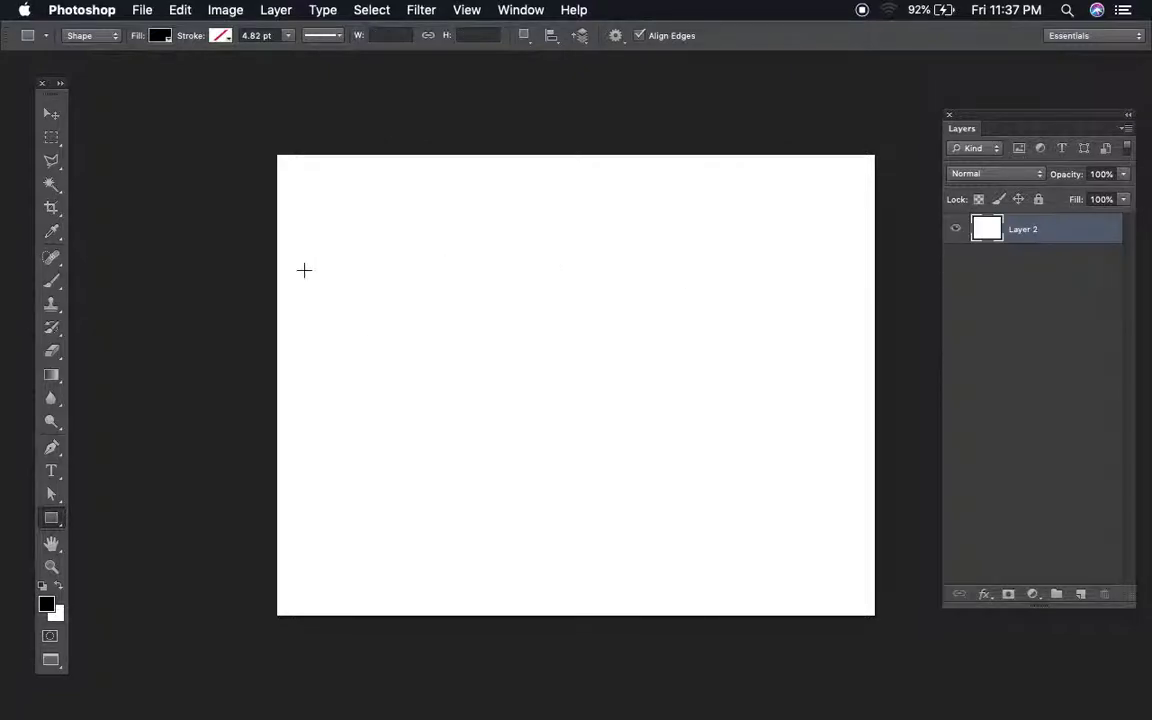
Step: Draw a large black square and a smaller square to its right
{"action": "left_click_drag", "start_coordinate": [381, 219], "coordinate": [571, 421]}
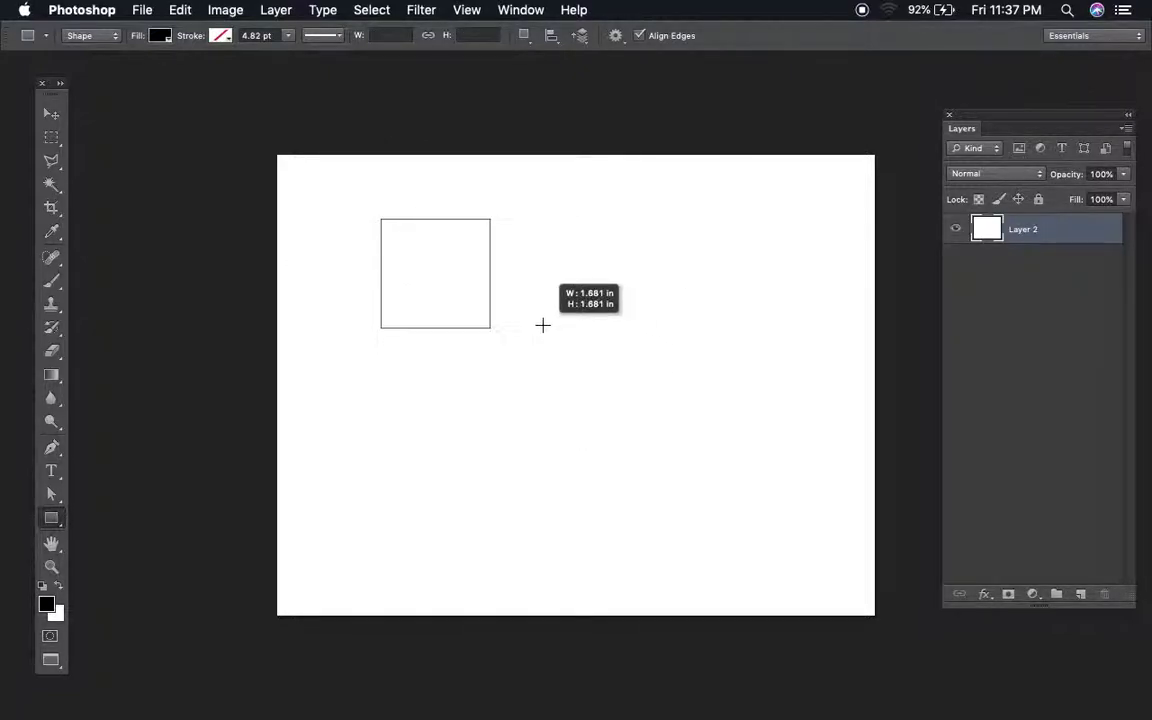
{"action": "left_click_drag", "start_coordinate": [571, 421], "coordinate": [653, 465]}
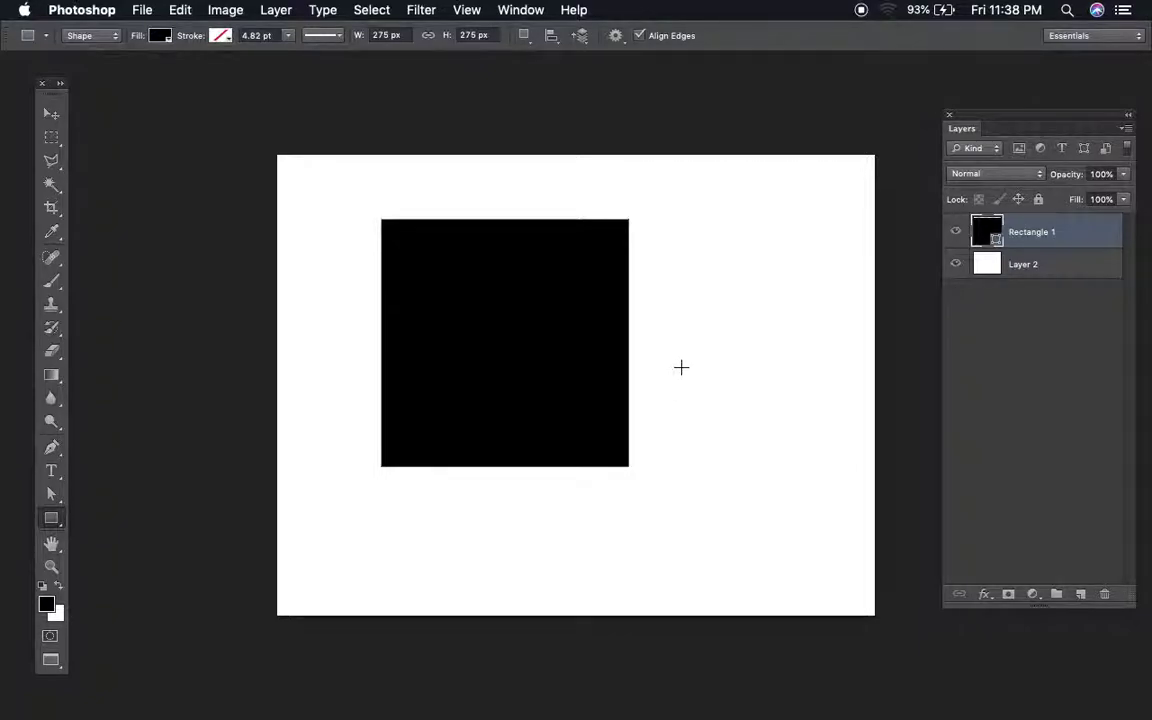
{"action": "left_click_drag", "start_coordinate": [653, 243], "coordinate": [756, 372]}
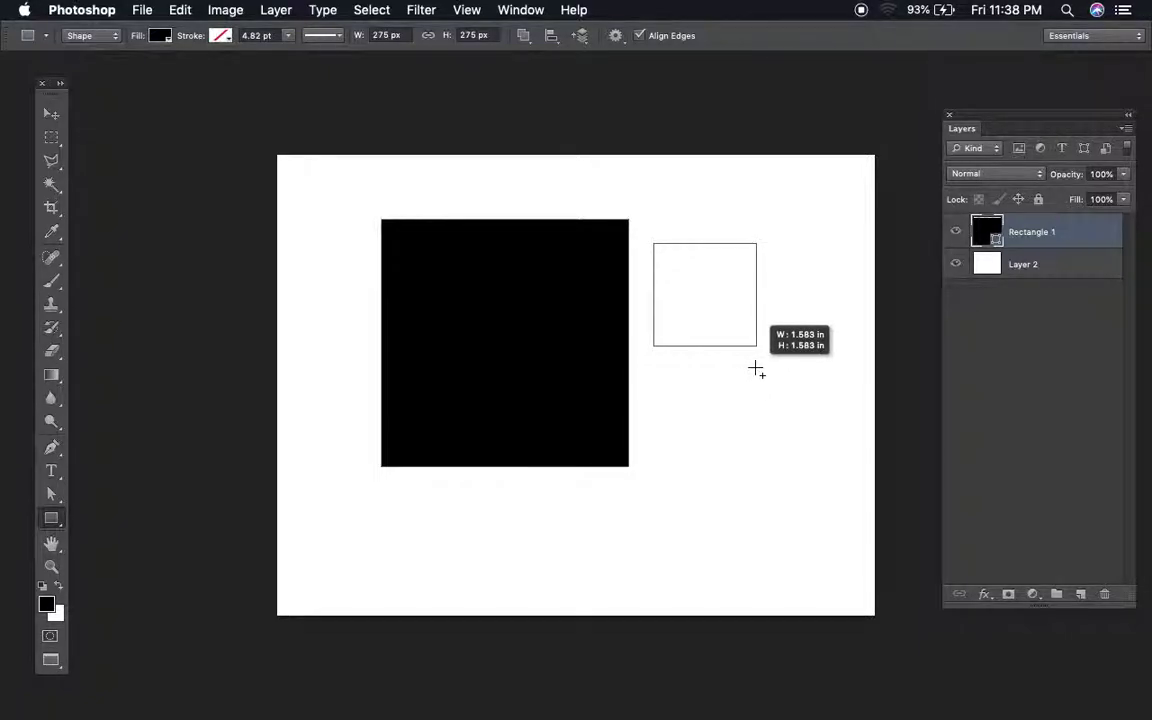
{"action": "left_click_drag", "start_coordinate": [756, 370], "coordinate": [756, 370]}
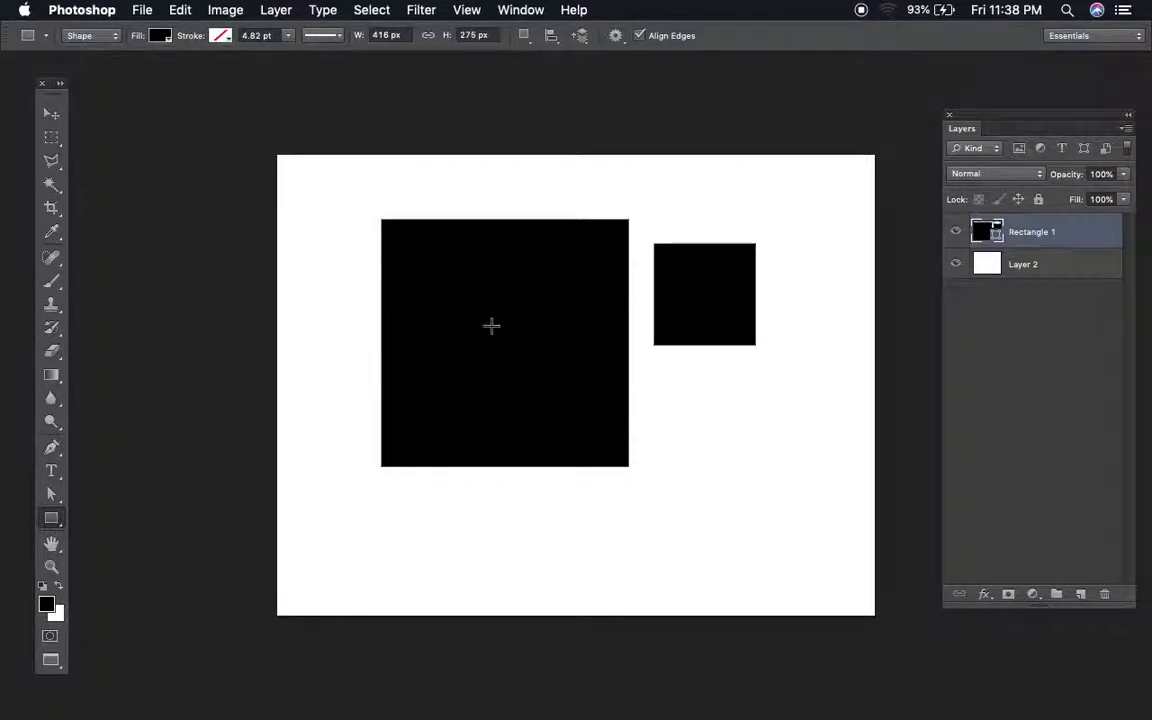
Step: Move both squares down-left, then undo the move and the smaller square
{"action": "left_click", "coordinate": [55, 115]}
{"action": "mouse_move", "coordinate": [506, 338]}
{"action": "left_mouse_down"}
{"action": "mouse_move", "coordinate": [432, 395]}
{"action": "mouse_move", "coordinate": [522, 379]}
{"action": "left_mouse_up"}
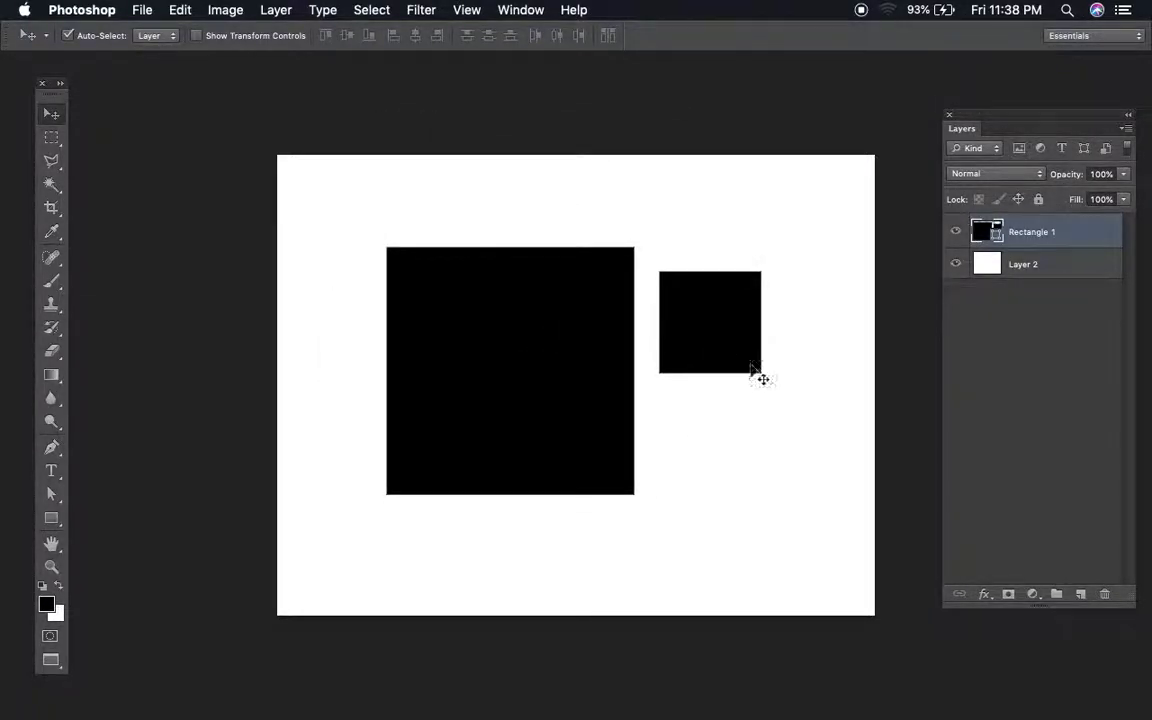
{"action": "key", "text": "ctrl+alt+z"}
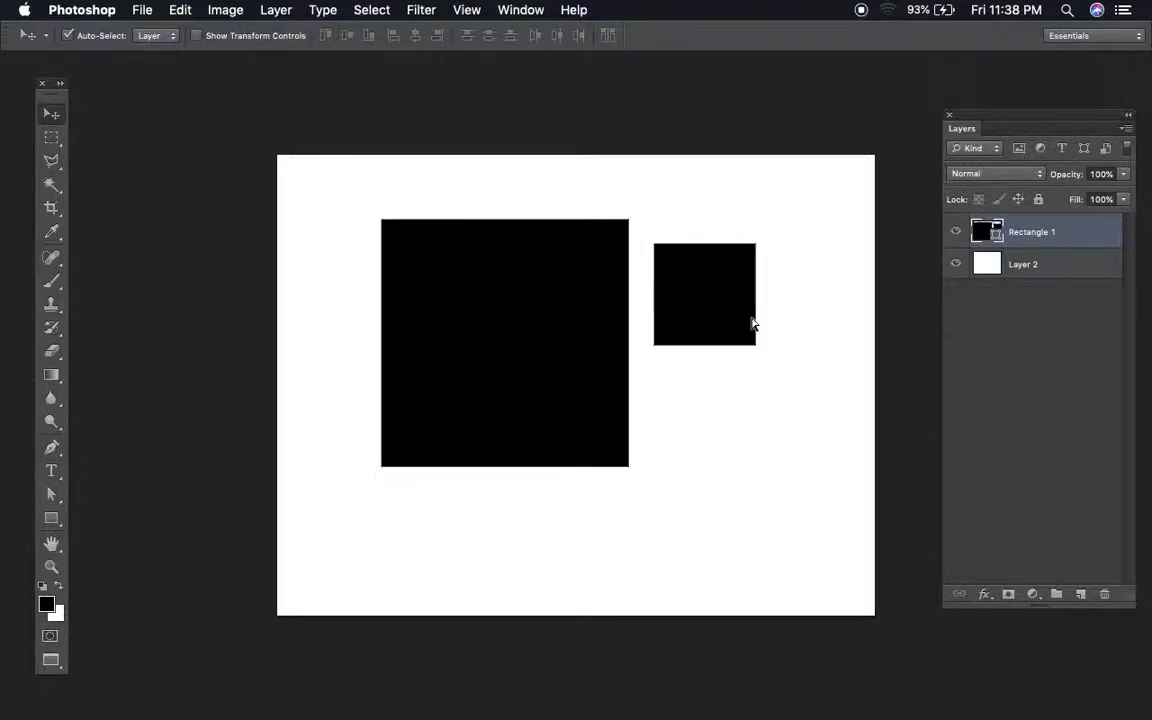
{"action": "key", "text": "ctrl+alt+z"}
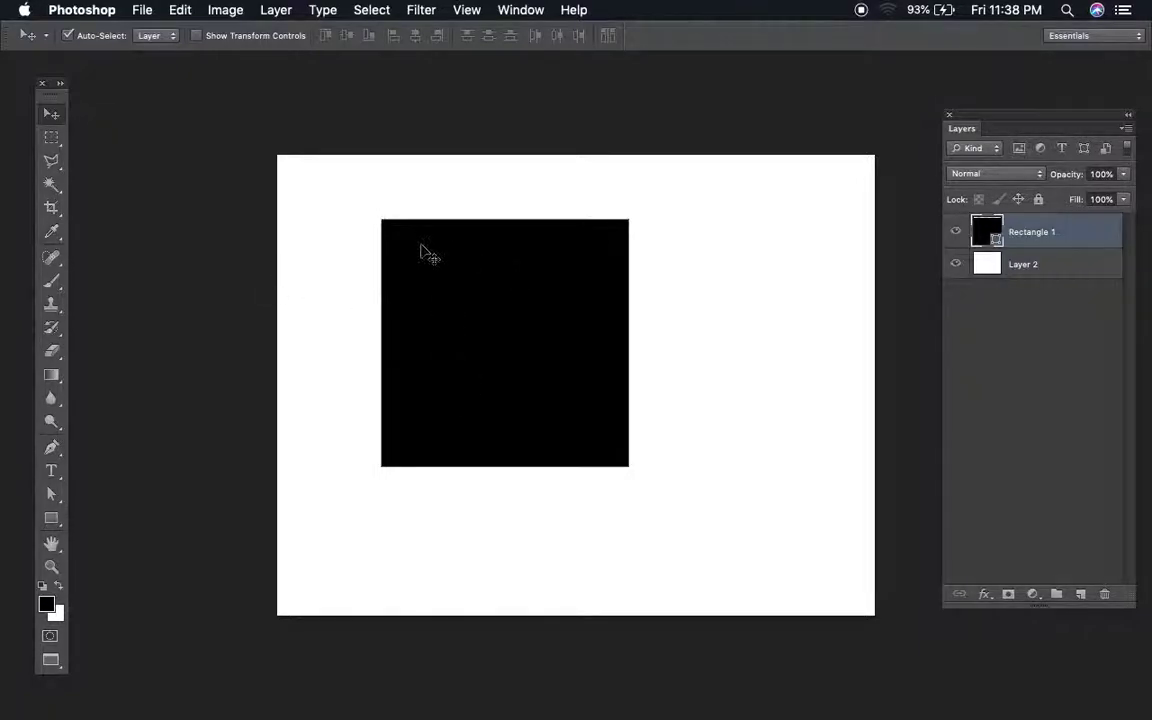
Step: Draw another square right of the big one and a Shift-constrained small square below it
{"action": "left_click", "coordinate": [45, 522]}
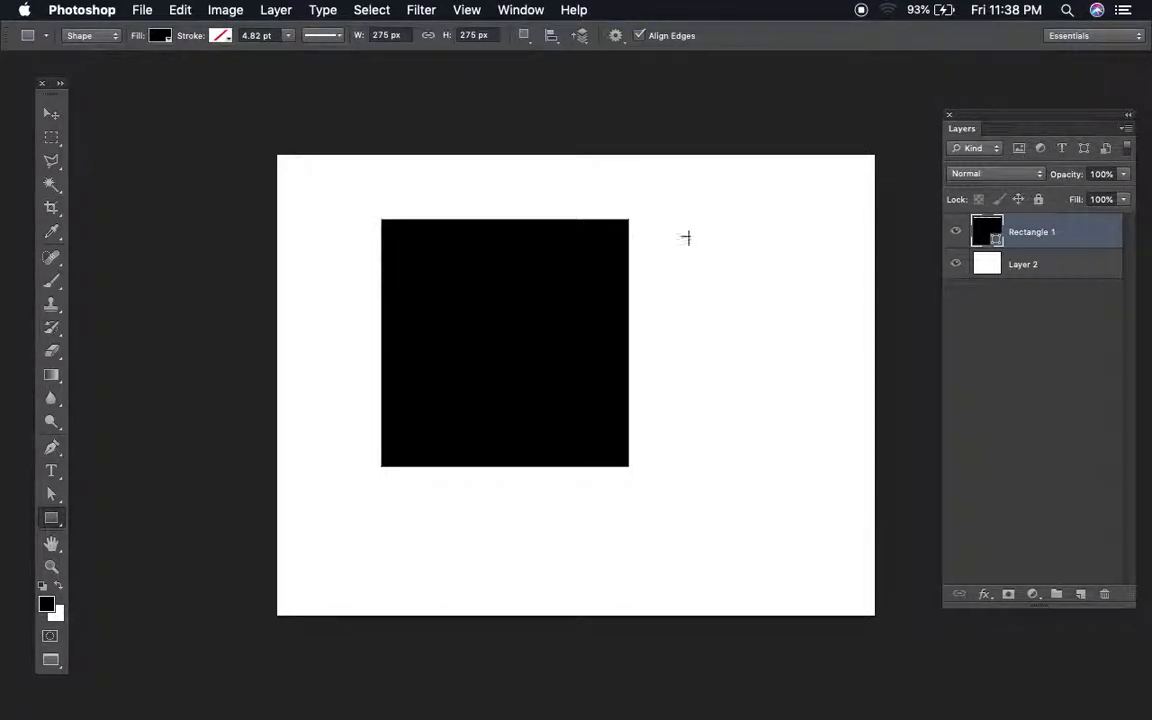
{"action": "left_click_drag", "start_coordinate": [677, 206], "coordinate": [828, 340]}
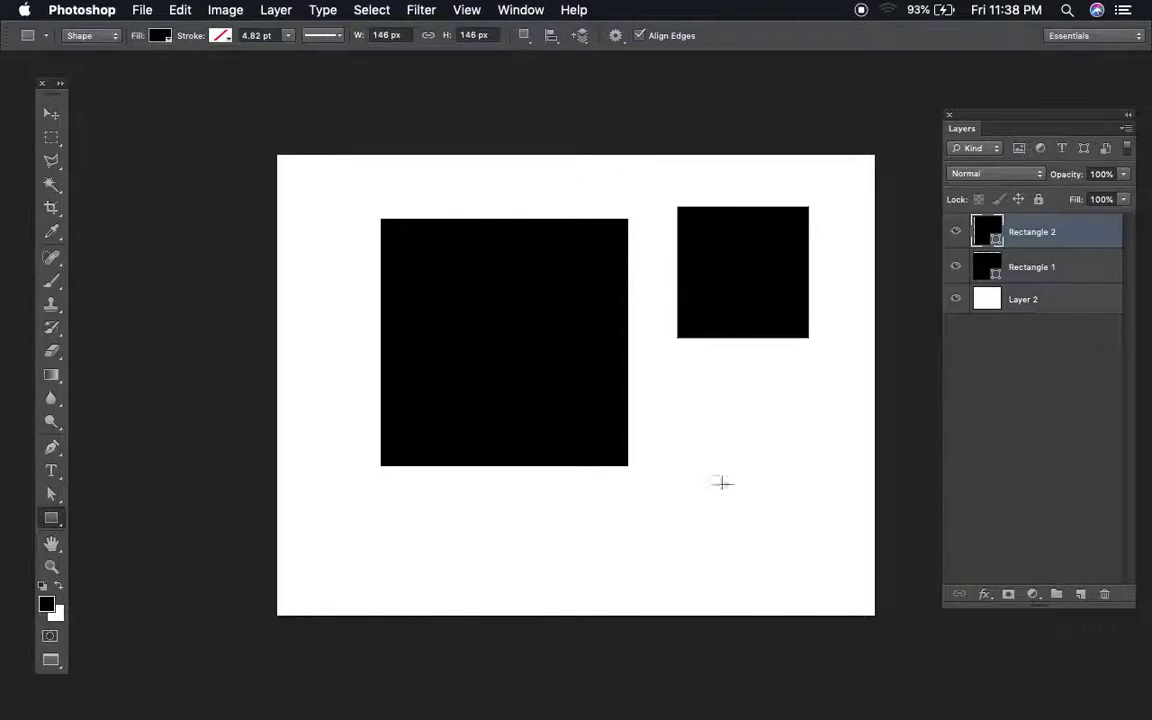
{"action": "left_click", "coordinate": [1031, 267]}
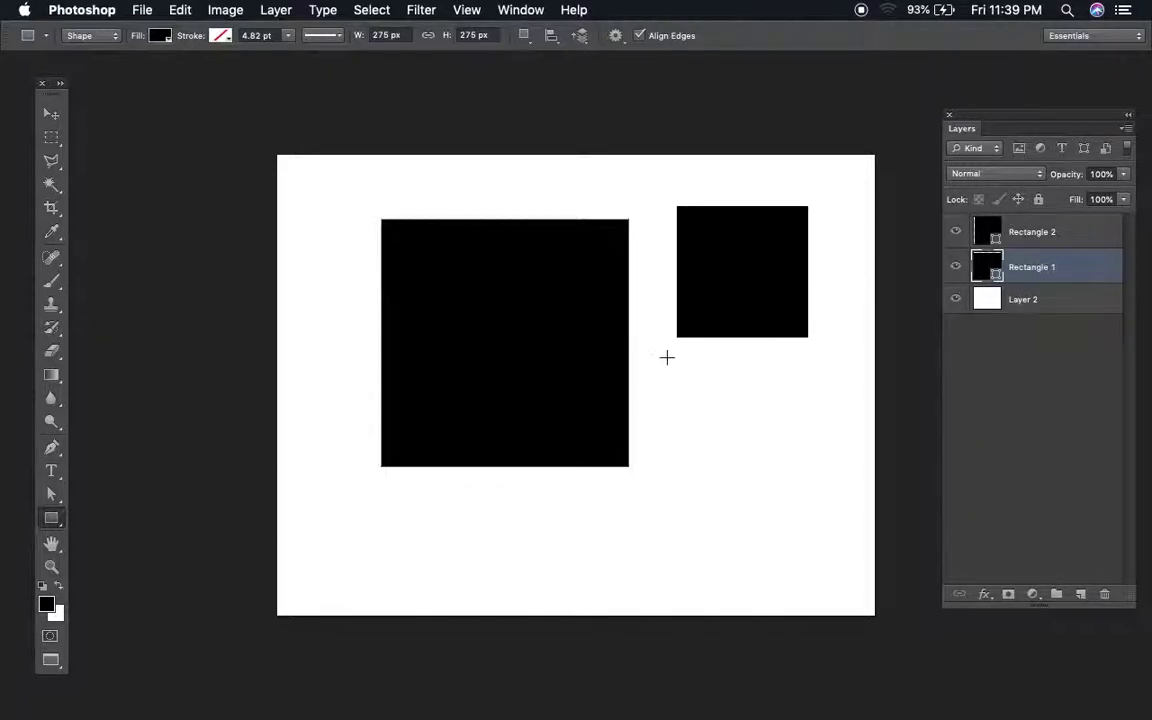
{"action": "left_click_drag", "start_coordinate": [668, 361], "coordinate": [749, 435]}
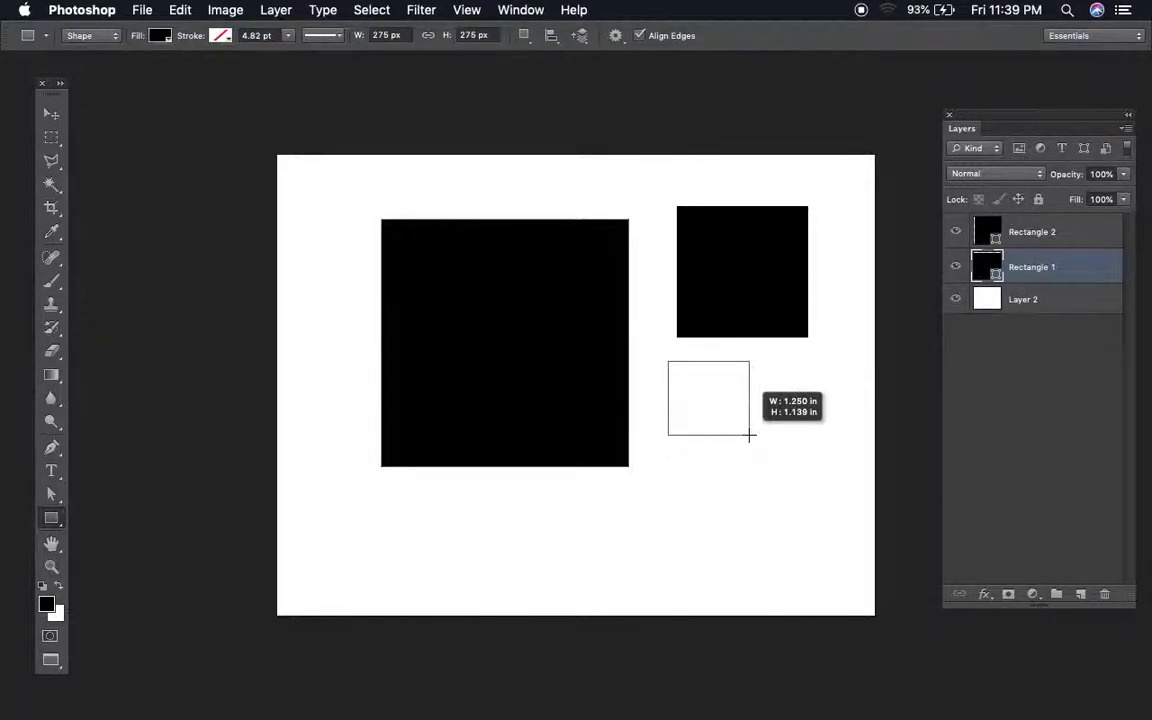
{"action": "key", "text": "shift"}
{"action": "left_click_drag", "start_coordinate": [749, 435], "coordinate": [749, 435]}
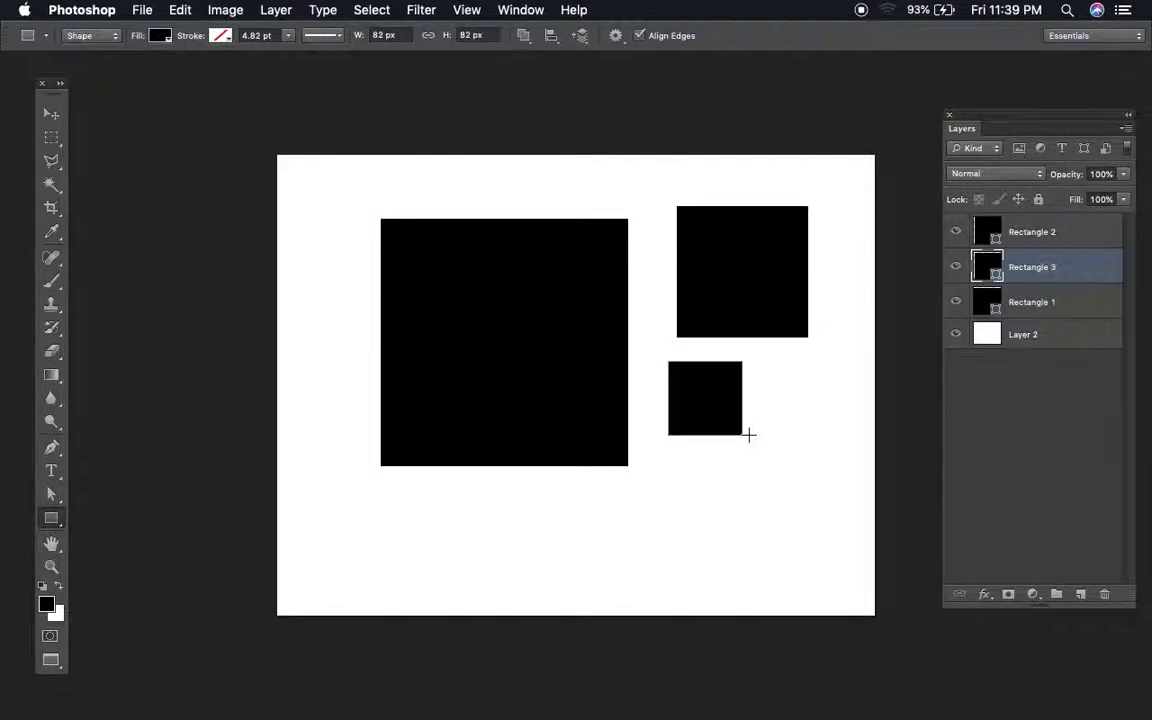
Step: Select layers Rectangle 1–3 and delete them, leaving only Layer 2
{"action": "left_click", "coordinate": [1062, 231]}
{"action": "left_click", "coordinate": [1045, 305], "text": "shift"}
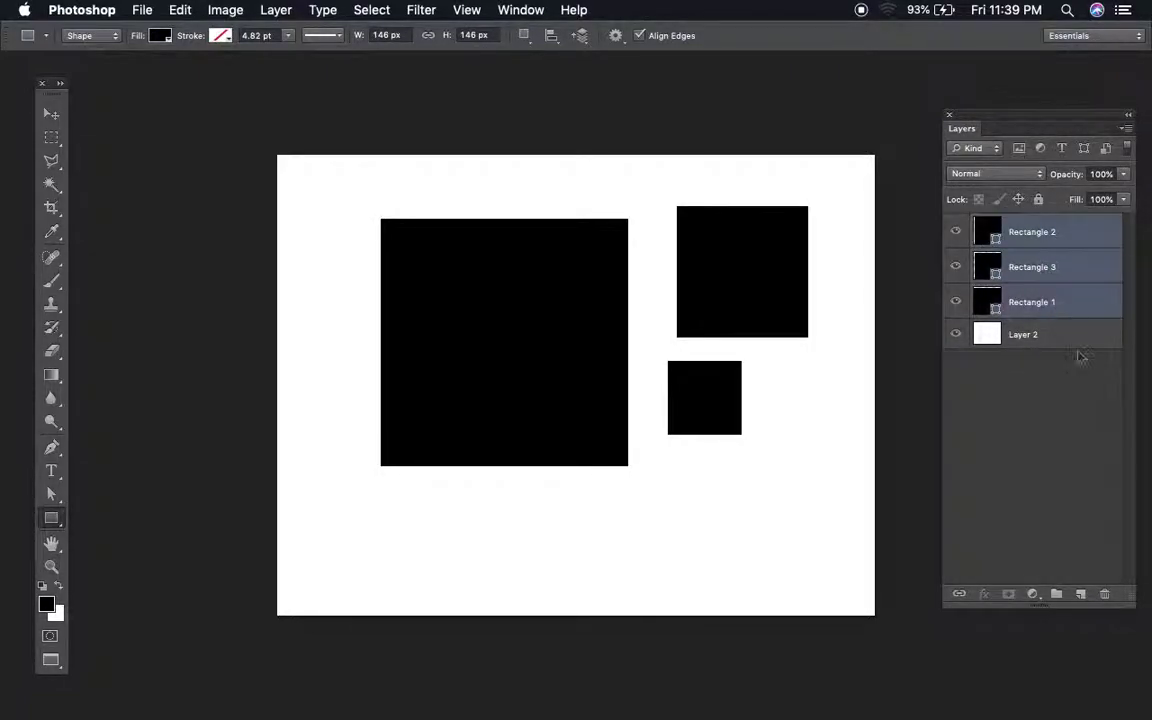
{"action": "left_click", "coordinate": [1104, 594]}
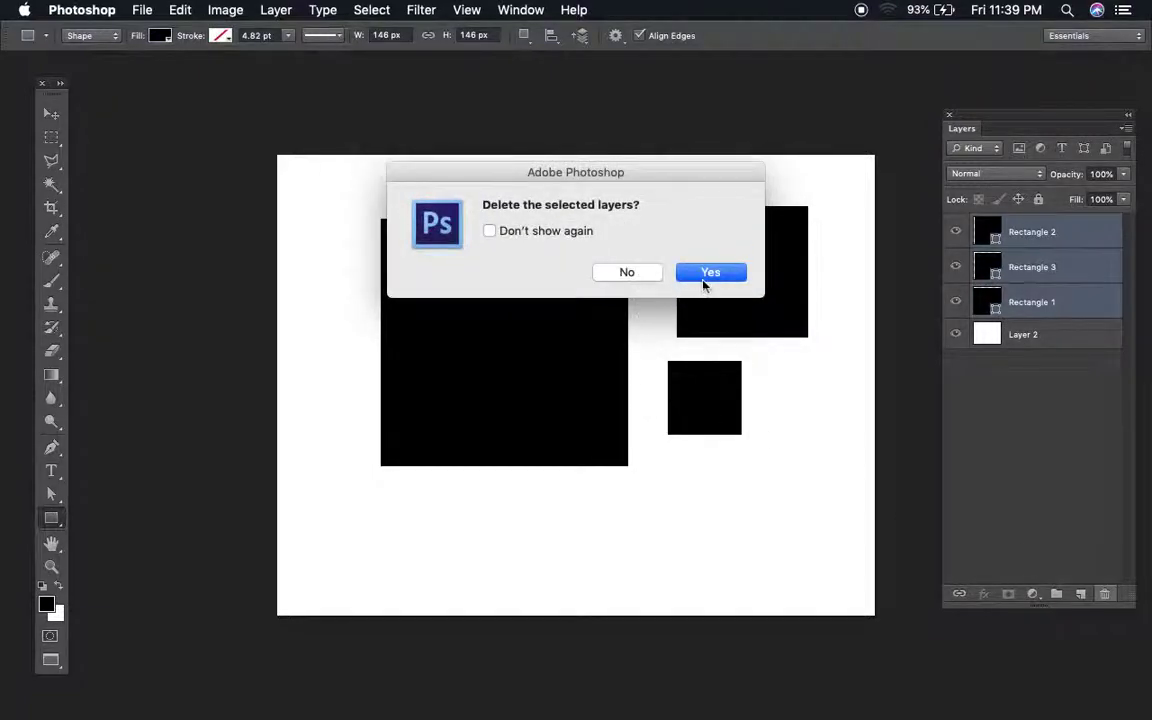
{"action": "left_click", "coordinate": [709, 274]}
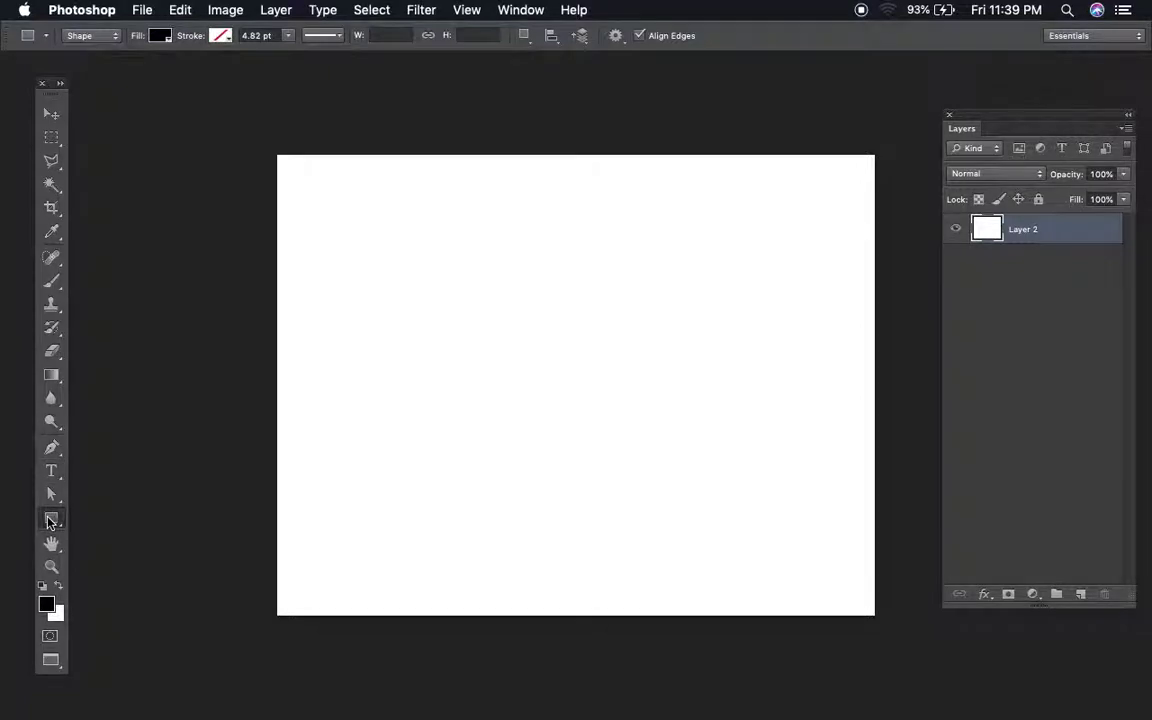
Step: Switch to the Rounded Rectangle tool and draw a black rounded rectangle near the centre
{"action": "right_click", "coordinate": [50, 521]}
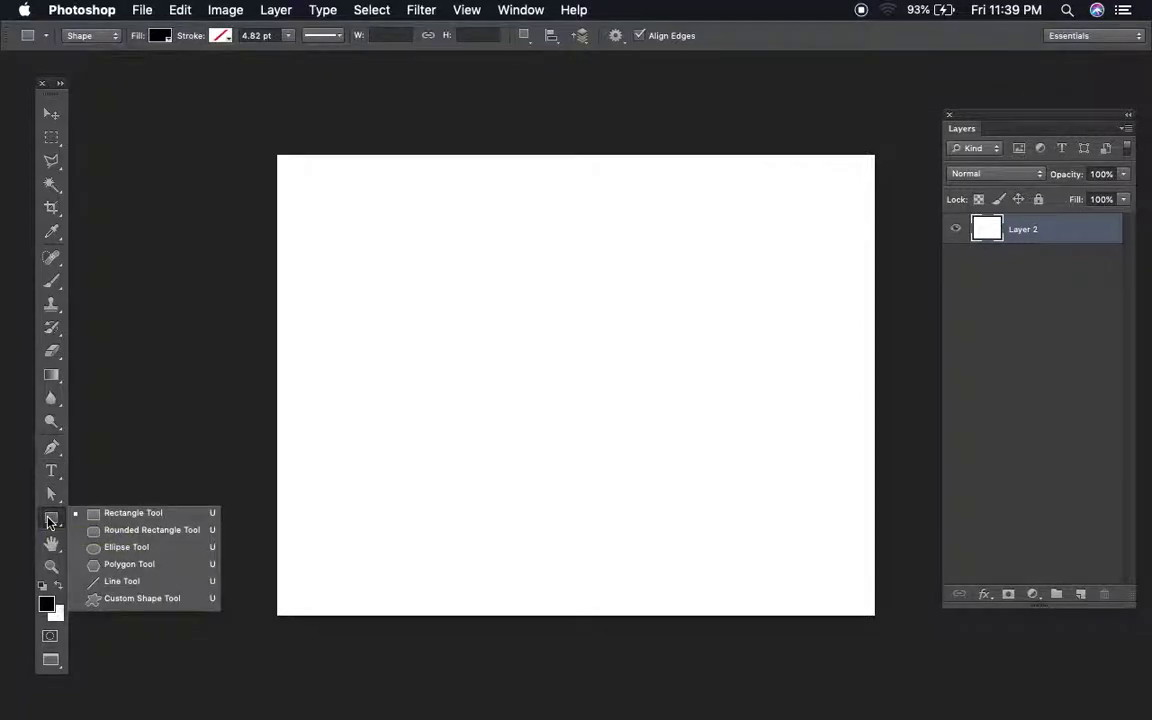
{"action": "left_click", "coordinate": [131, 530]}
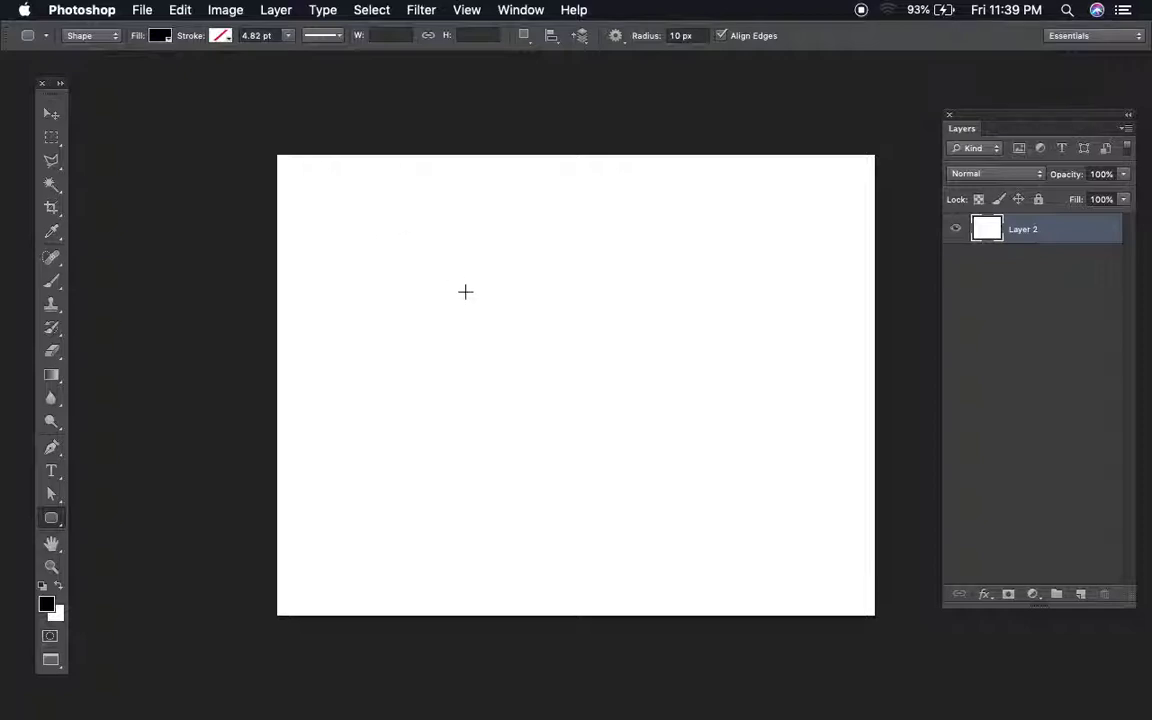
{"action": "left_click_drag", "start_coordinate": [465, 300], "coordinate": [658, 472]}
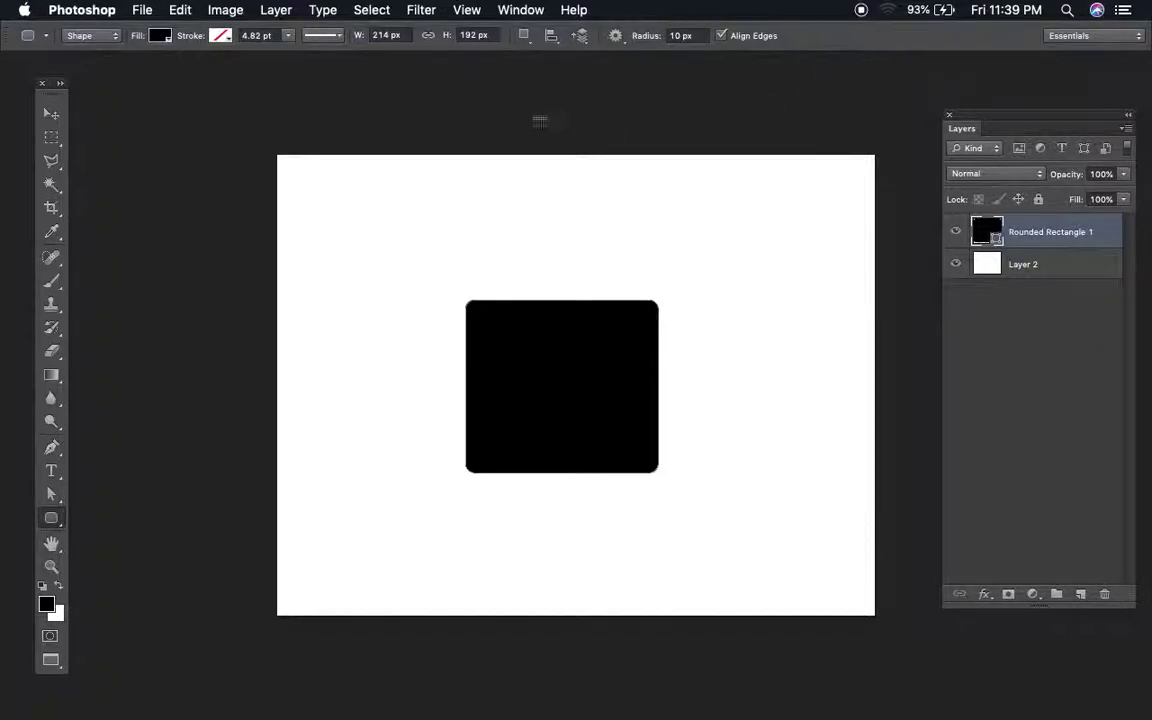
Step: Set corner radius to 20 px and draw two overlapping rounded rectangles, upper right and upper left
{"action": "left_click", "coordinate": [681, 35]}
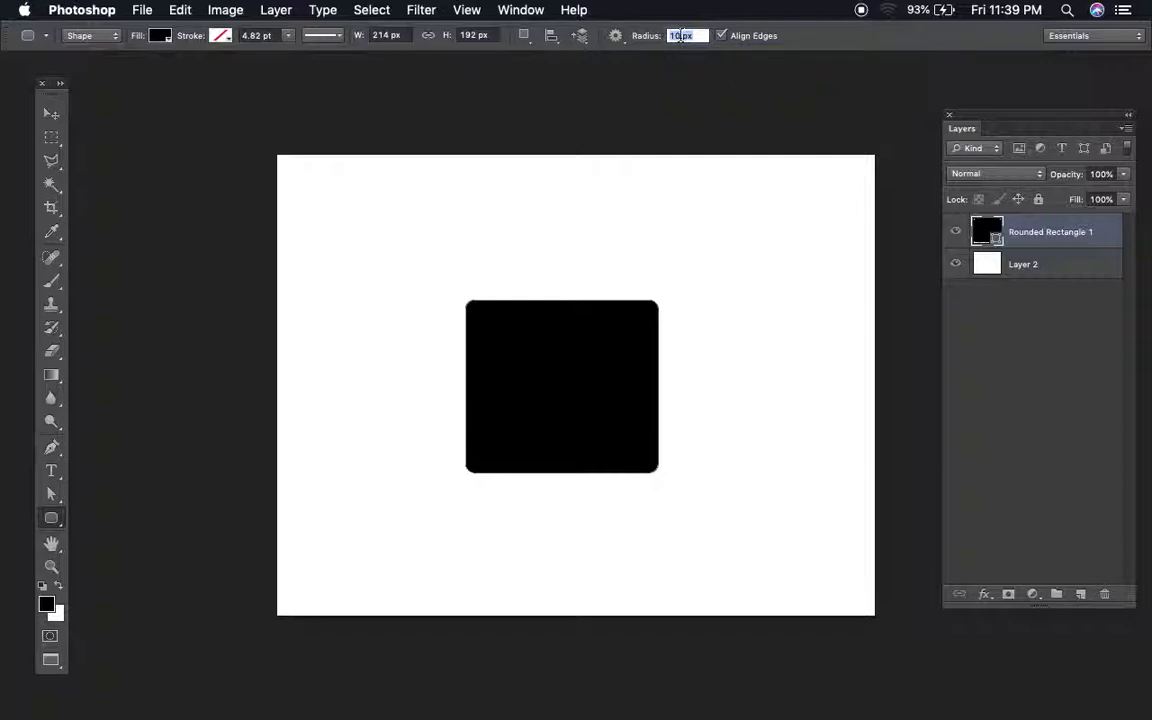
{"action": "type", "text": "20"}
{"action": "left_click", "coordinate": [685, 198]}
{"action": "left_click", "coordinate": [547, 404]}
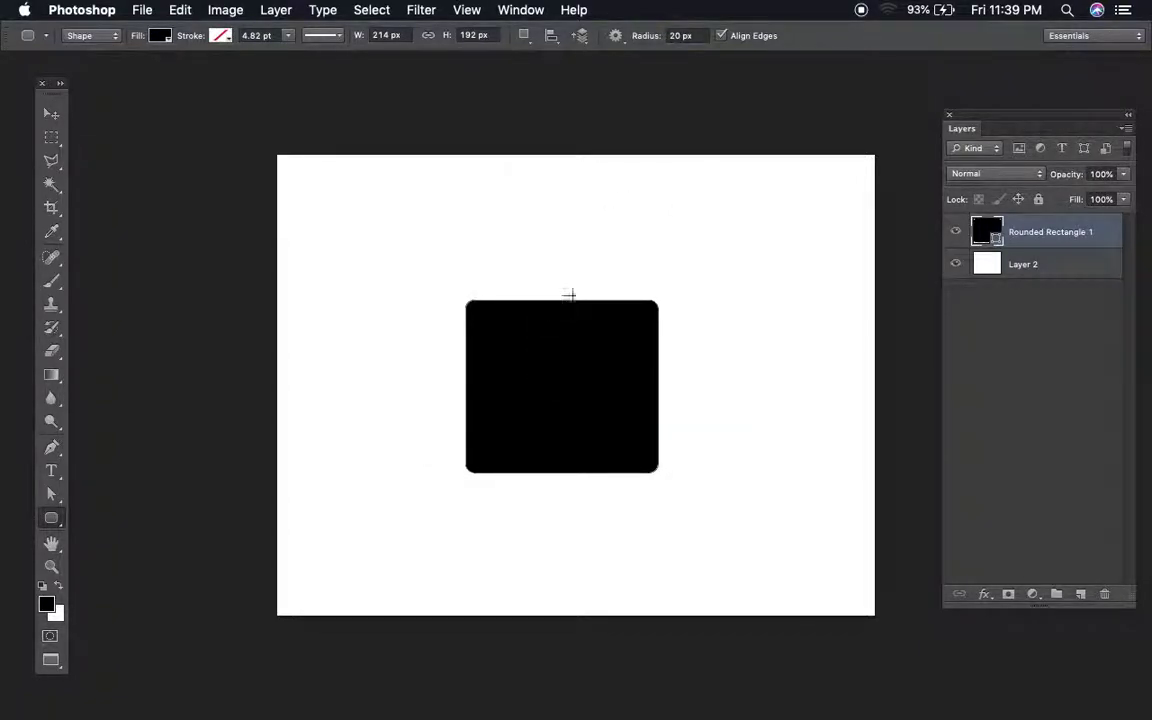
{"action": "left_click_drag", "start_coordinate": [618, 210], "coordinate": [800, 387]}
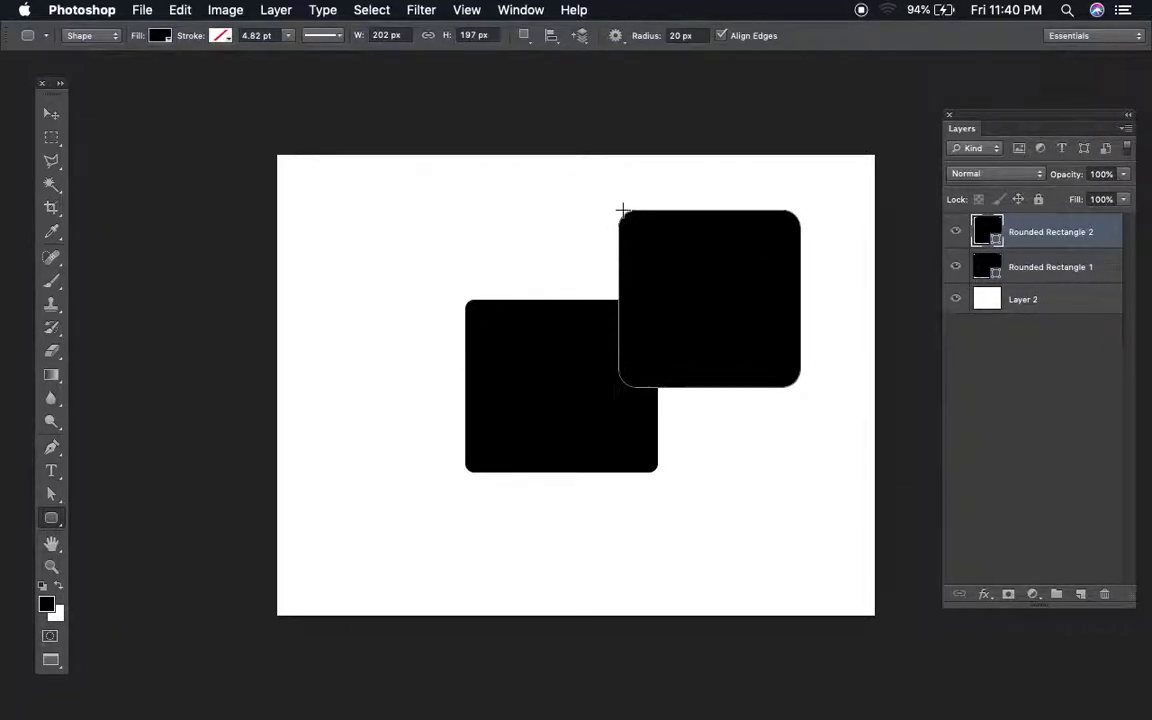
{"action": "left_click_drag", "start_coordinate": [355, 209], "coordinate": [510, 345]}
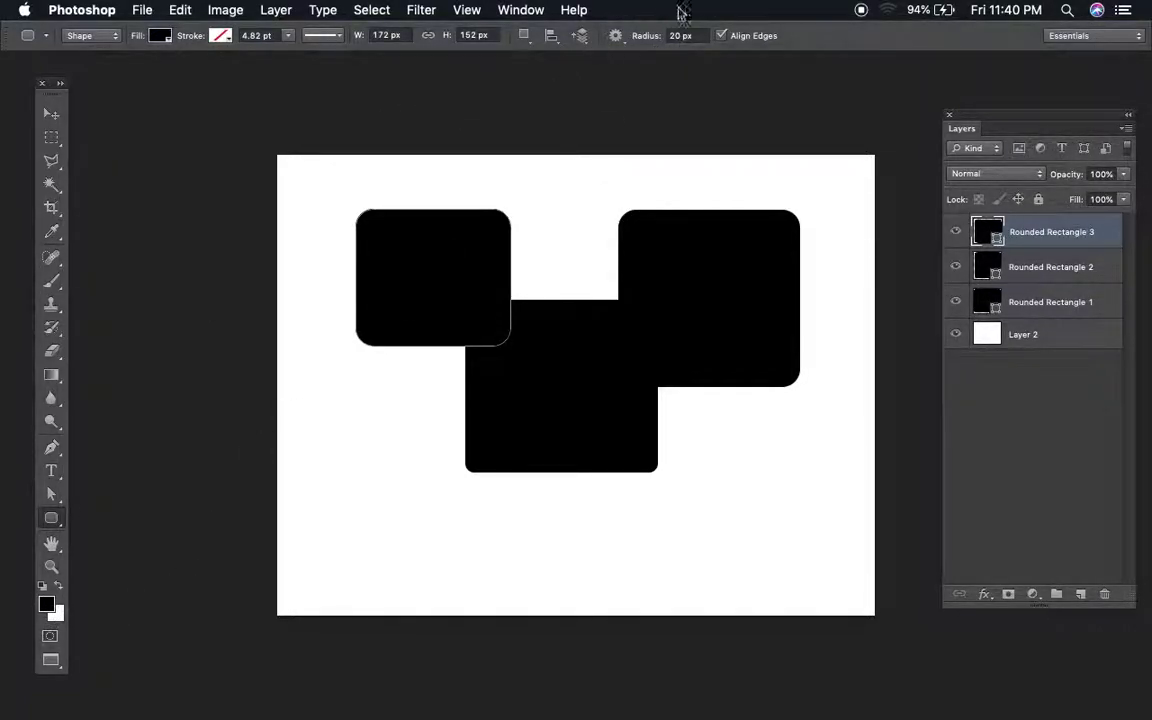
{"action": "left_click", "coordinate": [679, 36]}
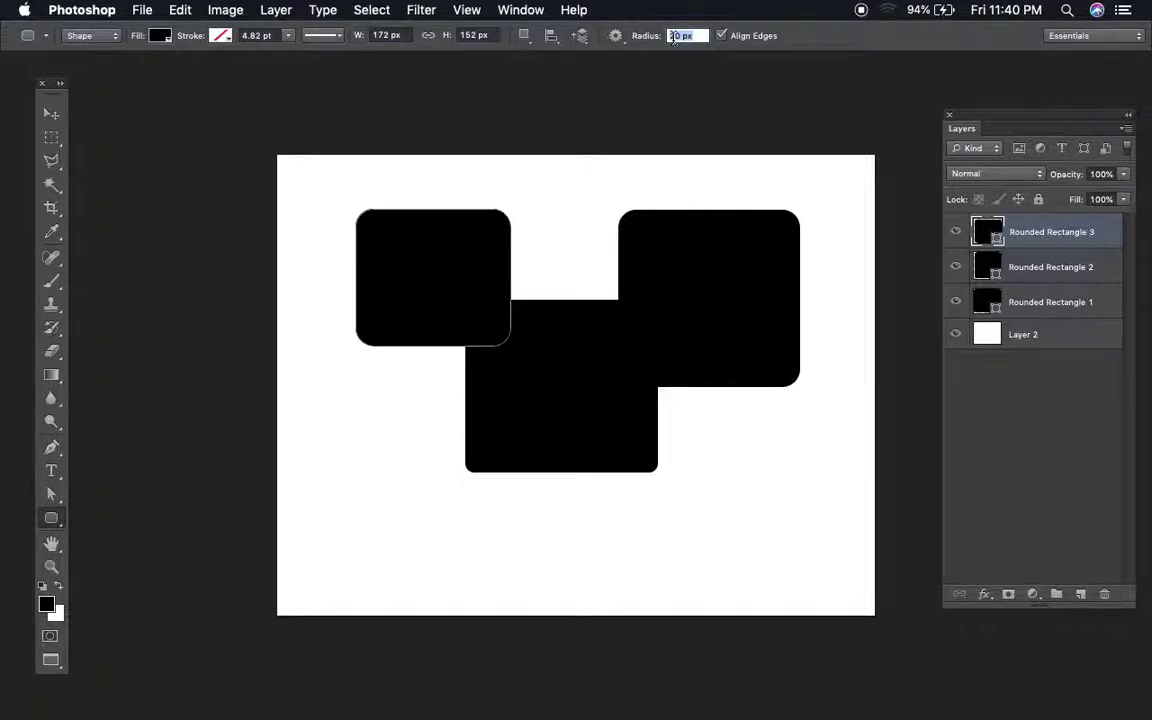
Step: Draw a fourth rounded rectangle with 50 px corners at the lower left
{"action": "type", "text": "50"}
{"action": "left_click_drag", "start_coordinate": [354, 416], "coordinate": [570, 597]}
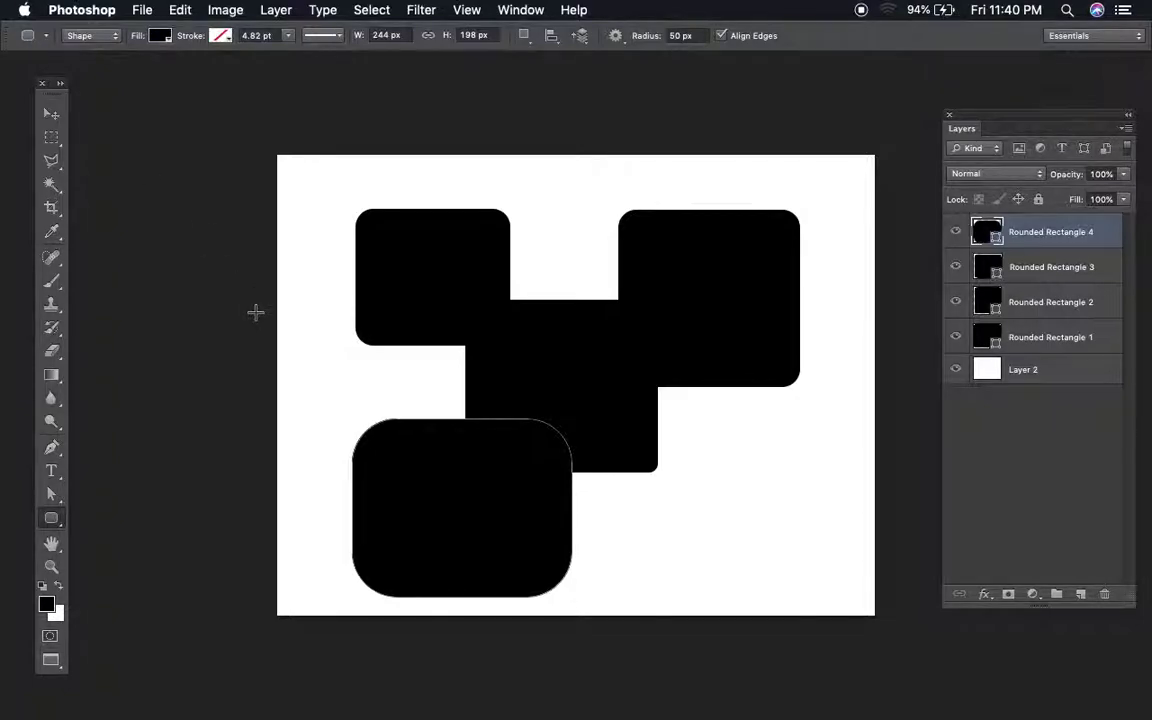
{"action": "key", "text": "shift+u"}
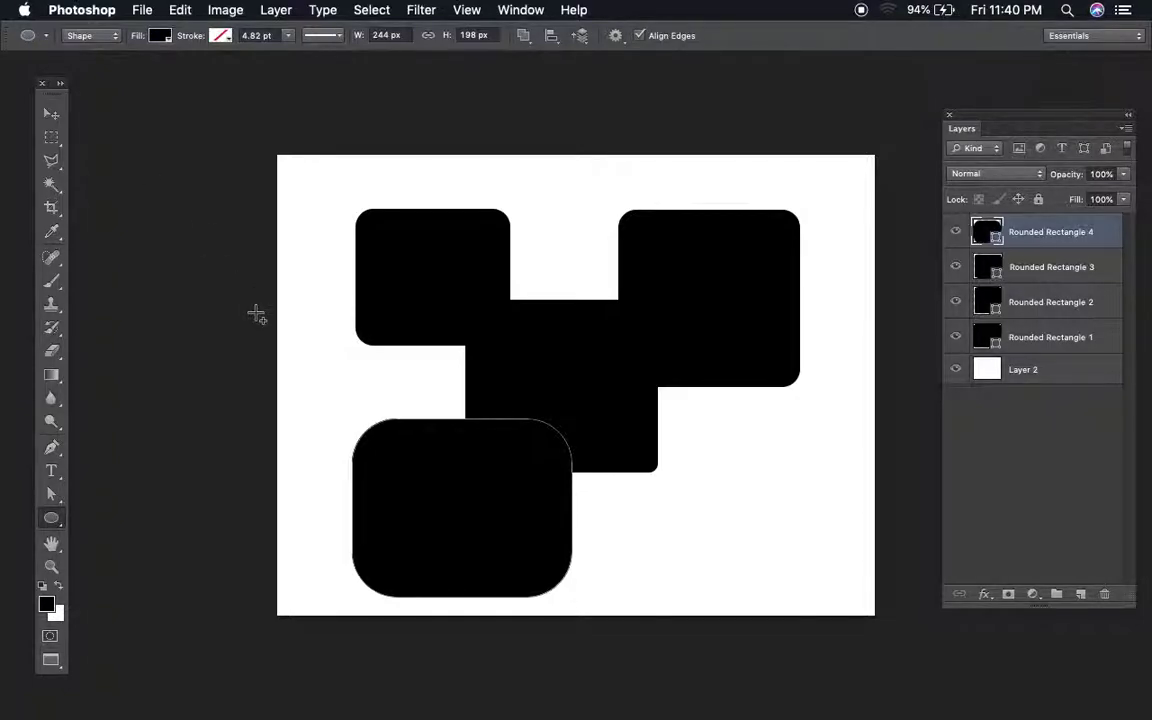
{"action": "key", "text": "shift+u"}
{"action": "key", "text": "shift+u"}
{"action": "key", "text": "shift+u"}
{"action": "key", "text": "shift+u"}
Step: Delete all four Rounded Rectangle layers, leaving only Layer 2
{"action": "left_click", "coordinate": [1075, 344], "text": "shift"}
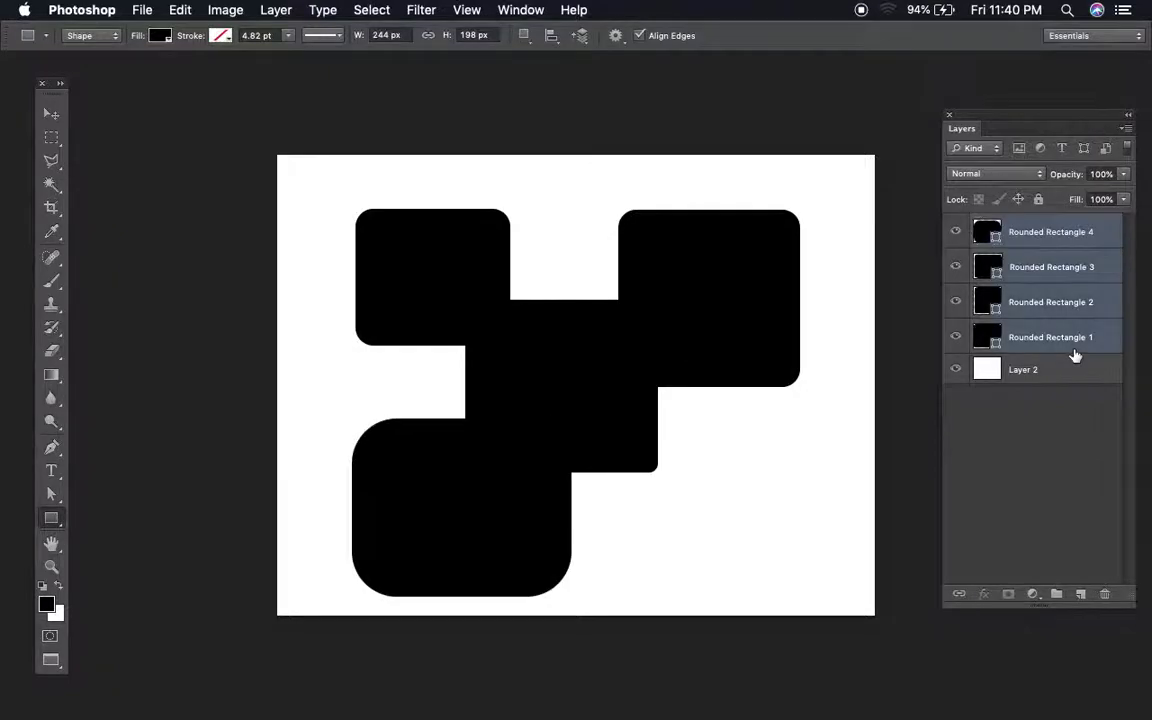
{"action": "left_click", "coordinate": [1105, 594]}
{"action": "left_click", "coordinate": [711, 273]}
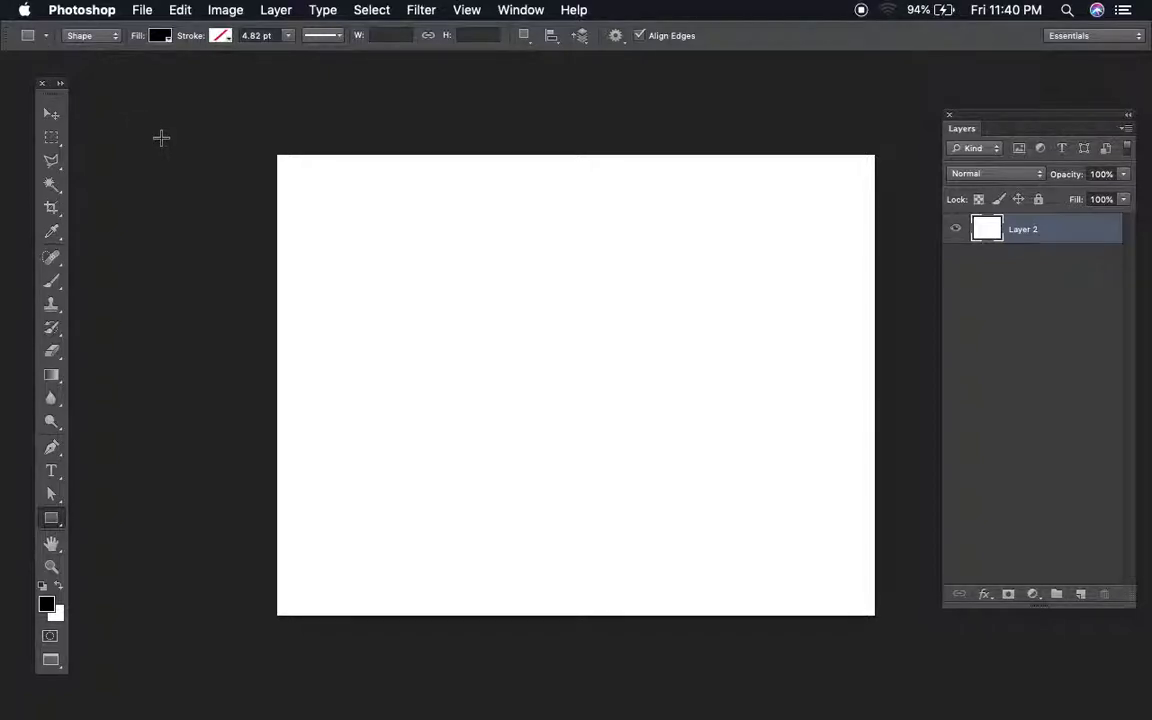
{"action": "key", "text": "shift+u"}
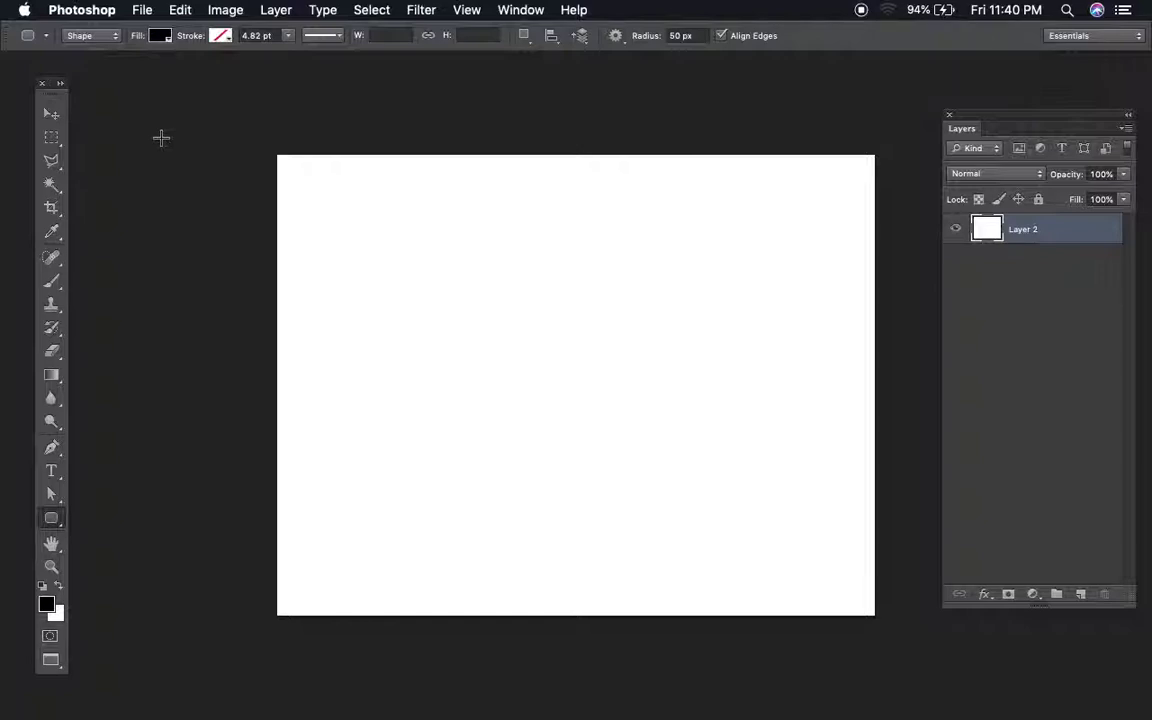
{"action": "key", "text": "shift+u"}
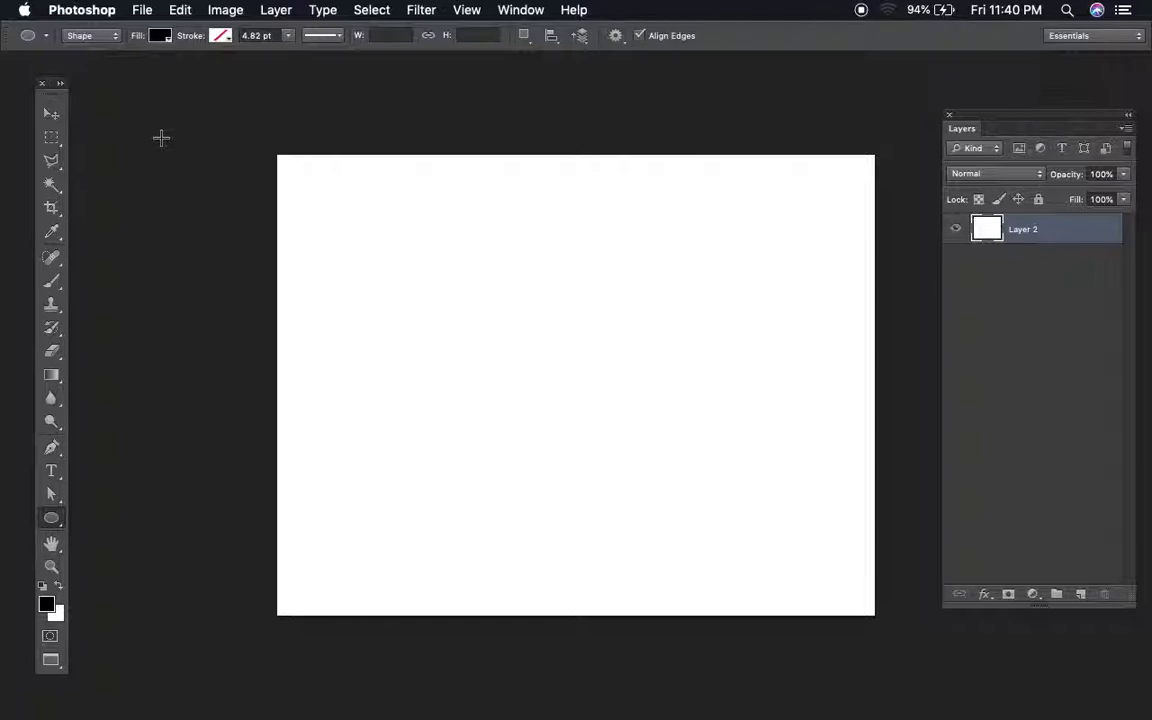
{"action": "left_click_drag", "start_coordinate": [425, 278], "coordinate": [620, 472]}
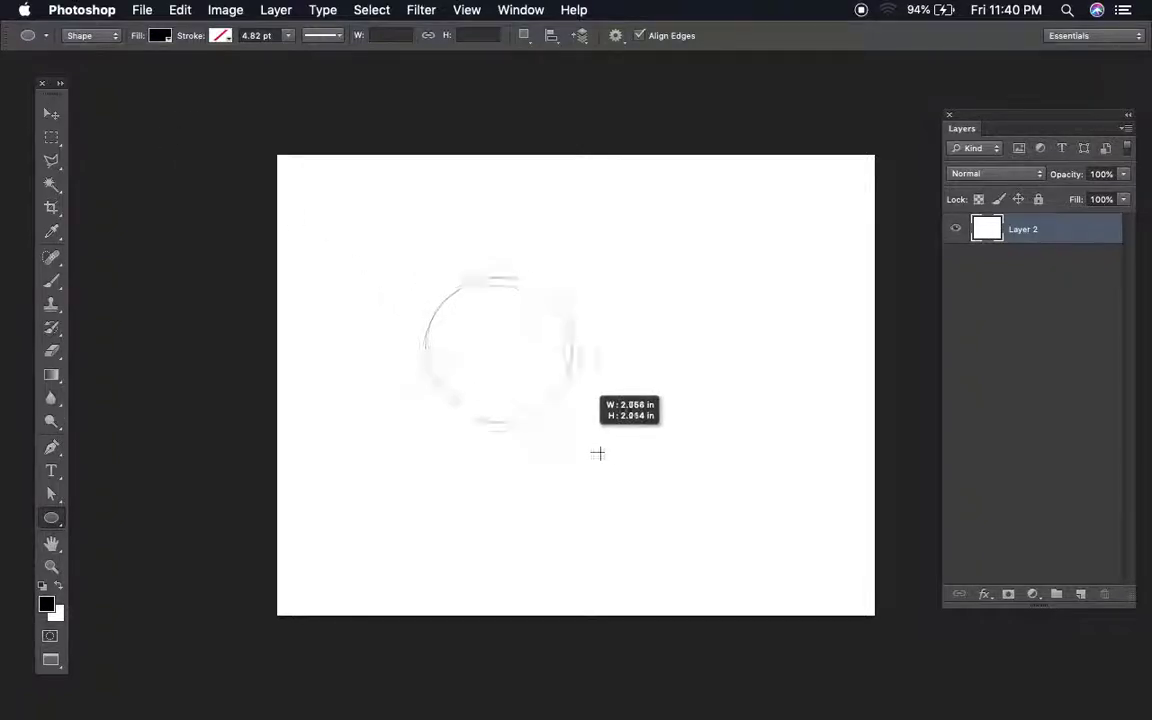
{"action": "left_click_drag", "start_coordinate": [645, 207], "coordinate": [759, 335]}
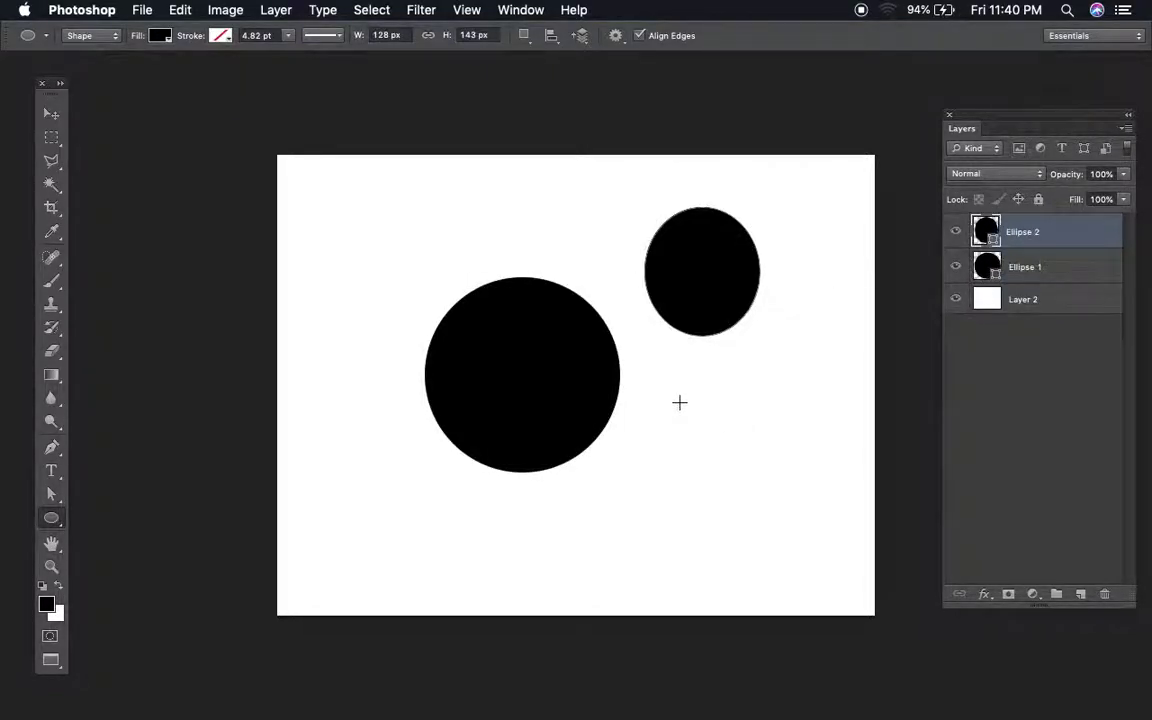
{"action": "left_click_drag", "start_coordinate": [679, 402], "coordinate": [779, 503]}
{"action": "key", "text": "ctrl+z"}
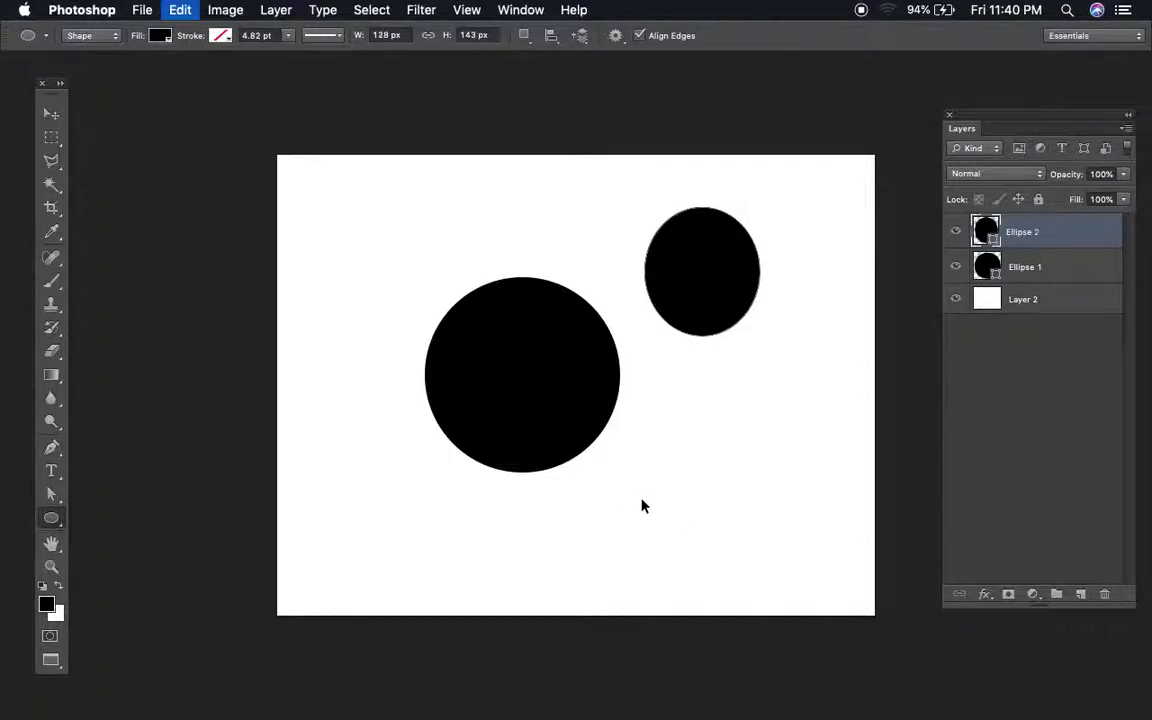
{"action": "left_click_drag", "start_coordinate": [655, 402], "coordinate": [784, 557]}
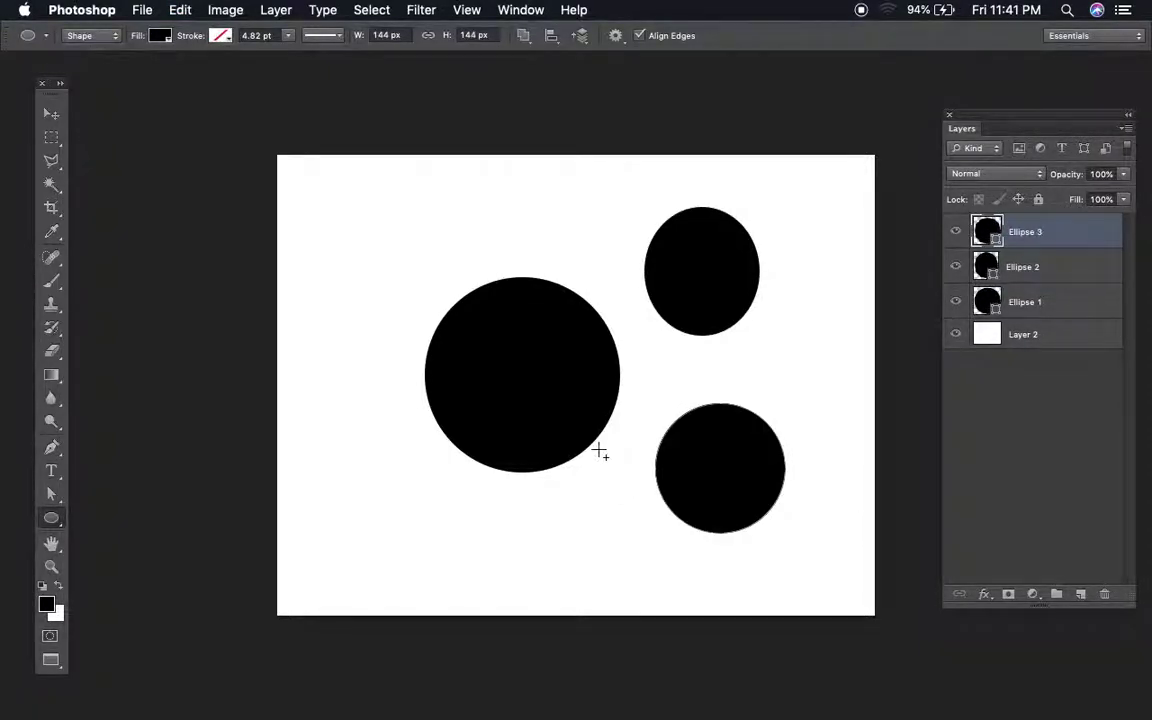
{"action": "mouse_move", "coordinate": [318, 222]}
{"action": "left_mouse_down"}
{"action": "mouse_move", "coordinate": [431, 460]}
{"action": "mouse_move", "coordinate": [393, 440]}
{"action": "left_mouse_up"}
{"action": "key", "text": "ctrl+alt+z"}
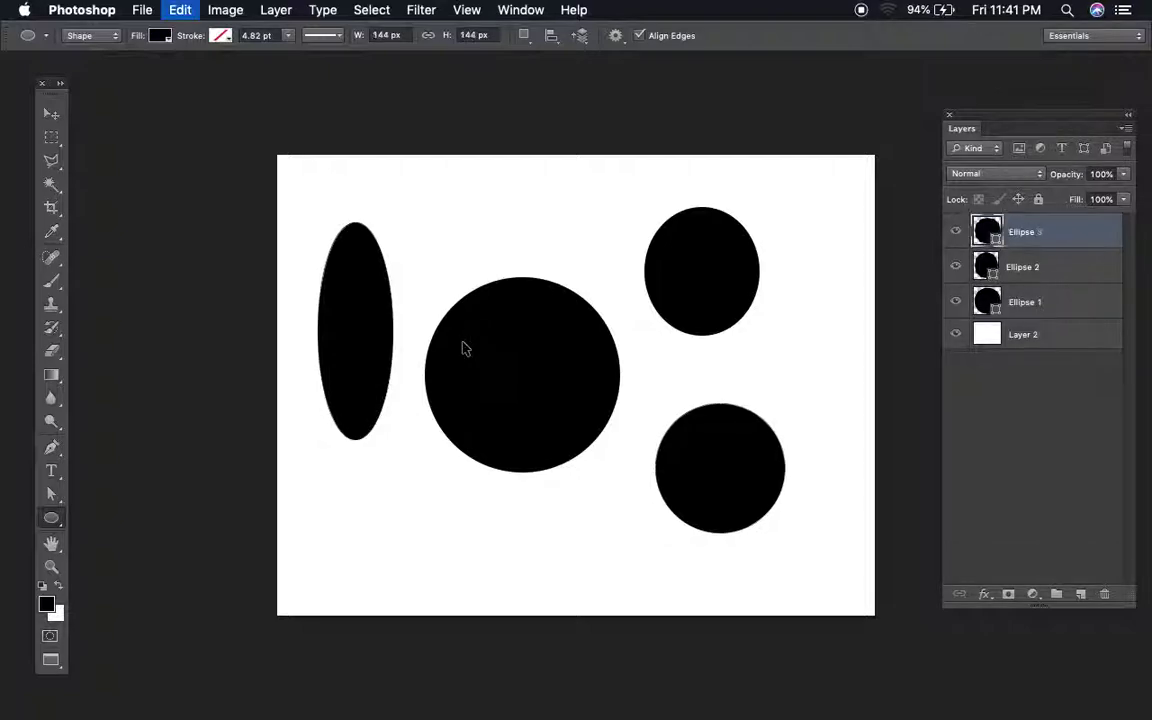
{"action": "key", "text": "ctrl+alt+z"}
{"action": "key", "text": "ctrl+alt+z"}
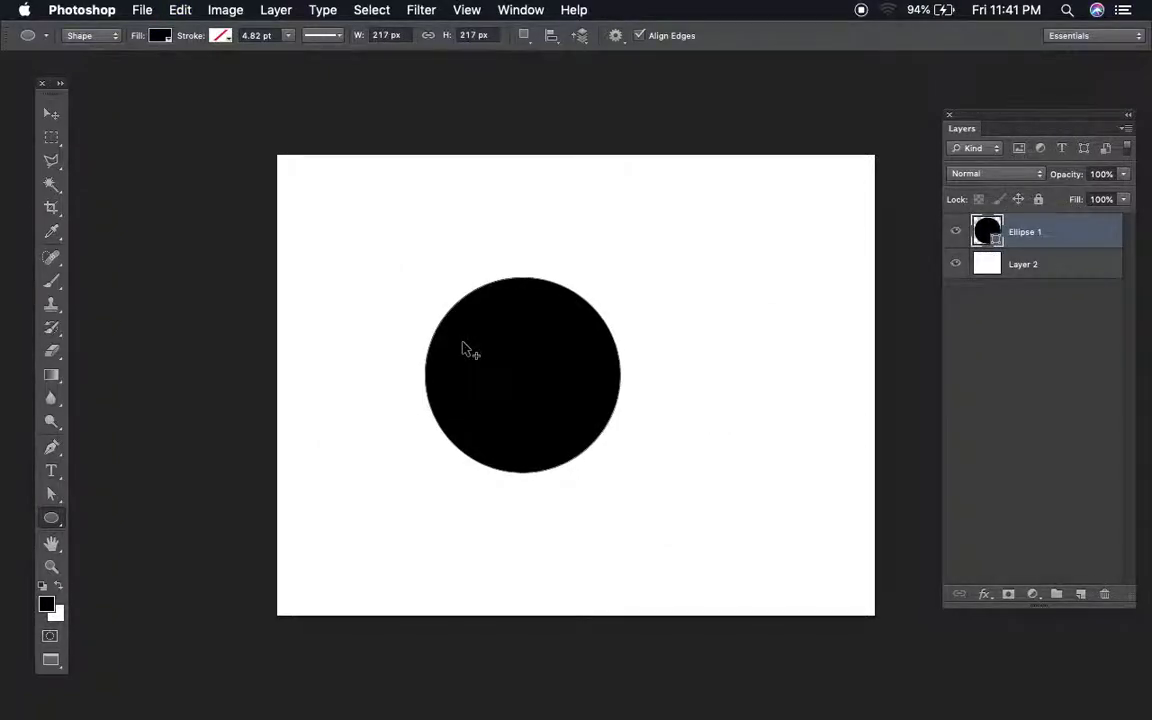
{"action": "key", "text": "ctrl+alt+z"}
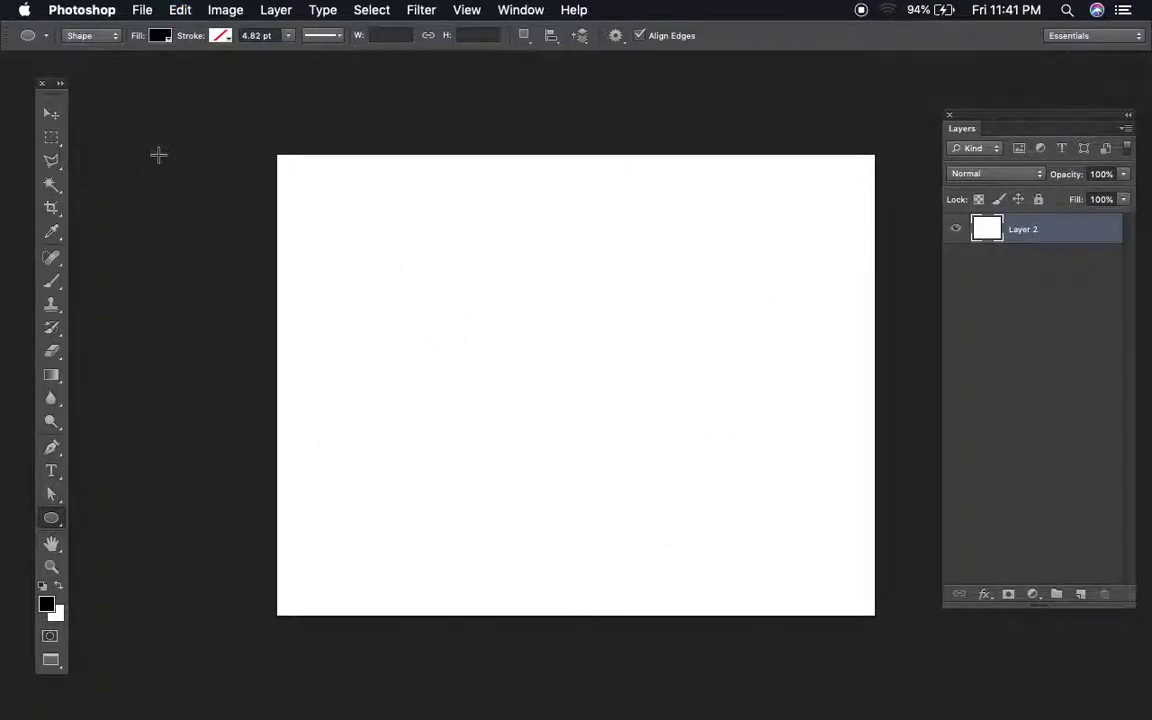
{"action": "key", "text": "shift+u"}
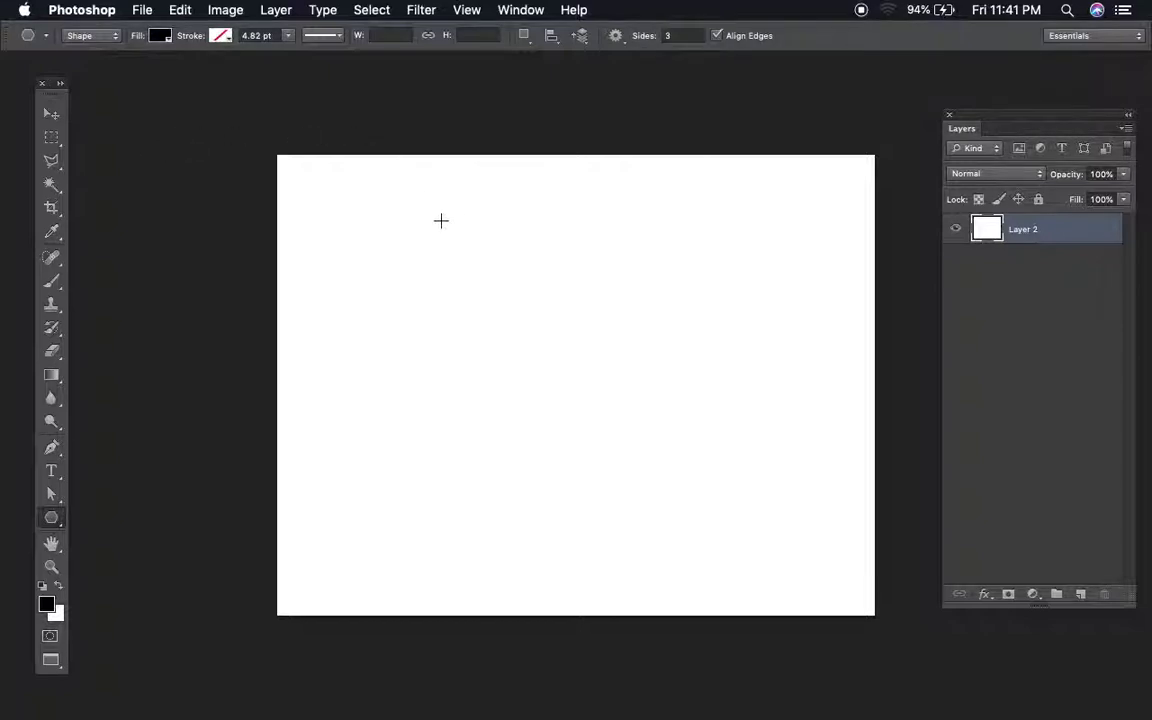
{"action": "left_click_drag", "start_coordinate": [425, 225], "coordinate": [560, 363]}
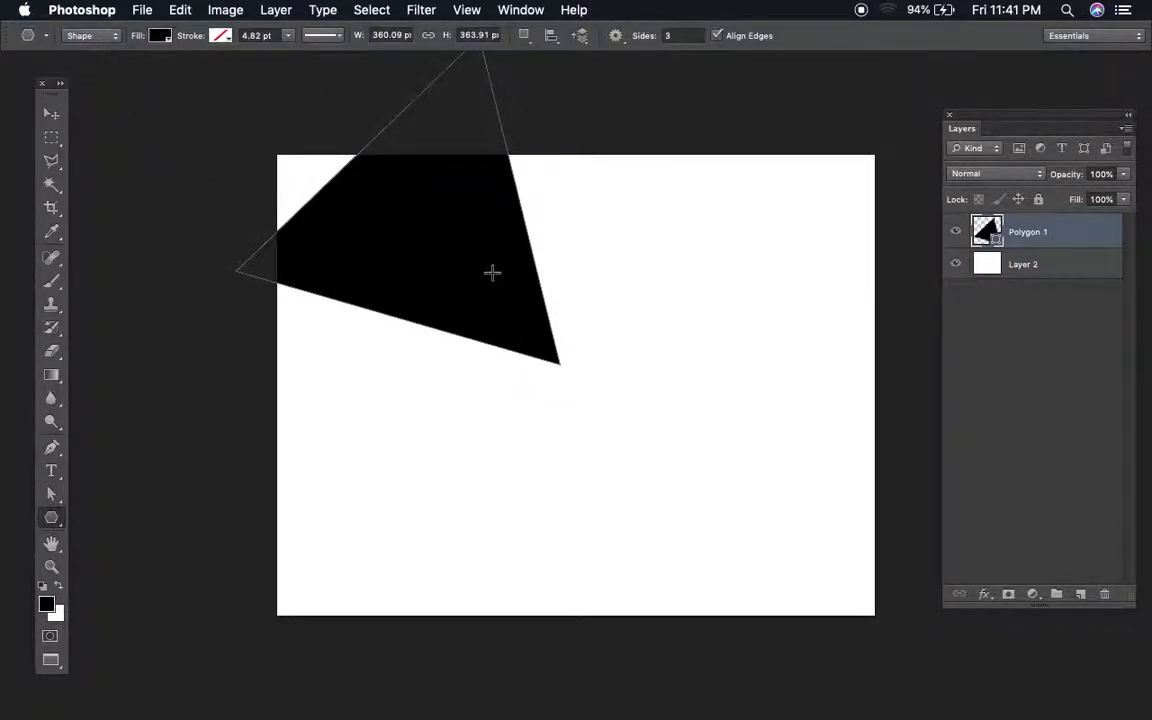
{"action": "key", "text": "v"}
{"action": "left_click_drag", "start_coordinate": [522, 325], "coordinate": [656, 517]}
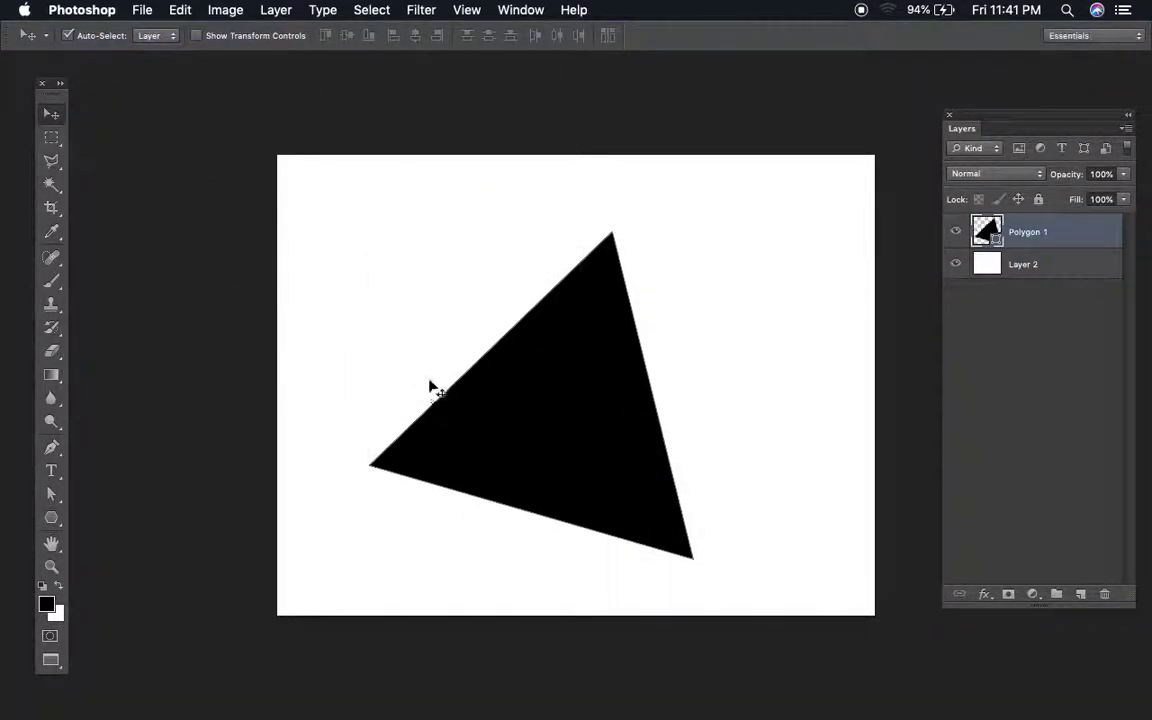
{"action": "key", "text": "u"}
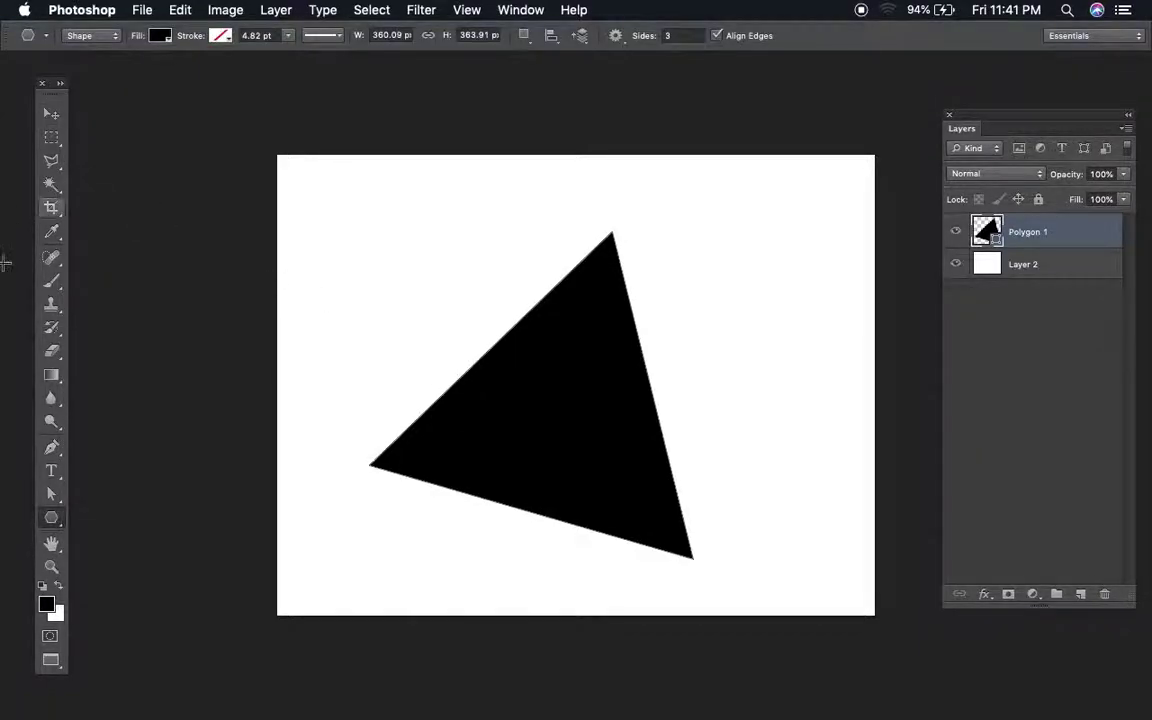
{"action": "left_click", "coordinate": [682, 35]}
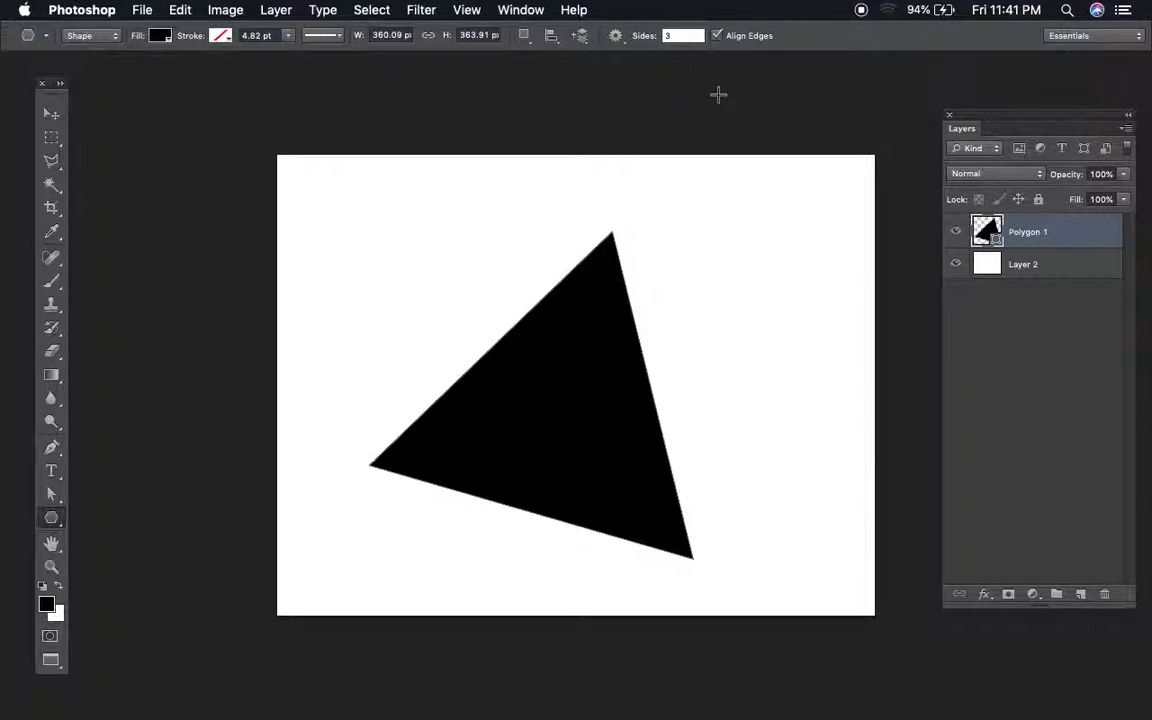
{"action": "key", "text": "BackSpace"}
{"action": "type", "text": "4"}
{"action": "left_click_drag", "start_coordinate": [707, 234], "coordinate": [682, 166]}
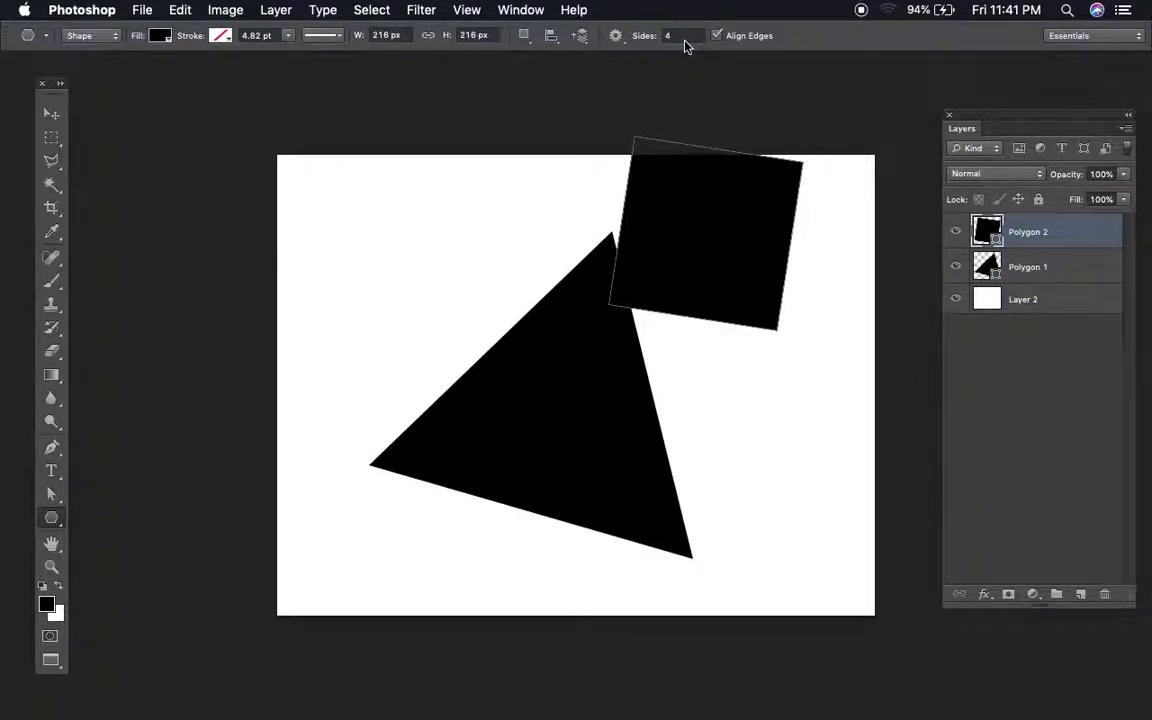
{"action": "left_click", "coordinate": [686, 35]}
{"action": "type", "text": "5"}
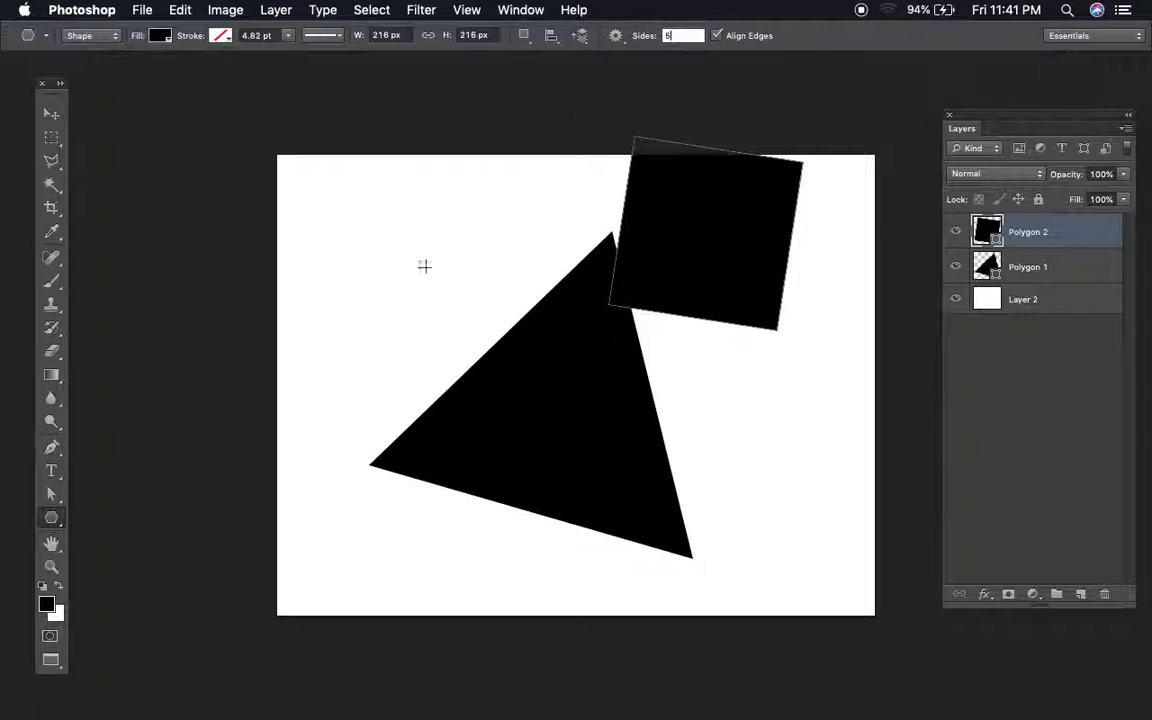
{"action": "mouse_move", "coordinate": [330, 268]}
{"action": "left_mouse_down"}
{"action": "mouse_move", "coordinate": [390, 331]}
{"action": "mouse_move", "coordinate": [379, 323]}
{"action": "mouse_move", "coordinate": [396, 296]}
{"action": "left_mouse_up"}
{"action": "left_click", "coordinate": [684, 35]}
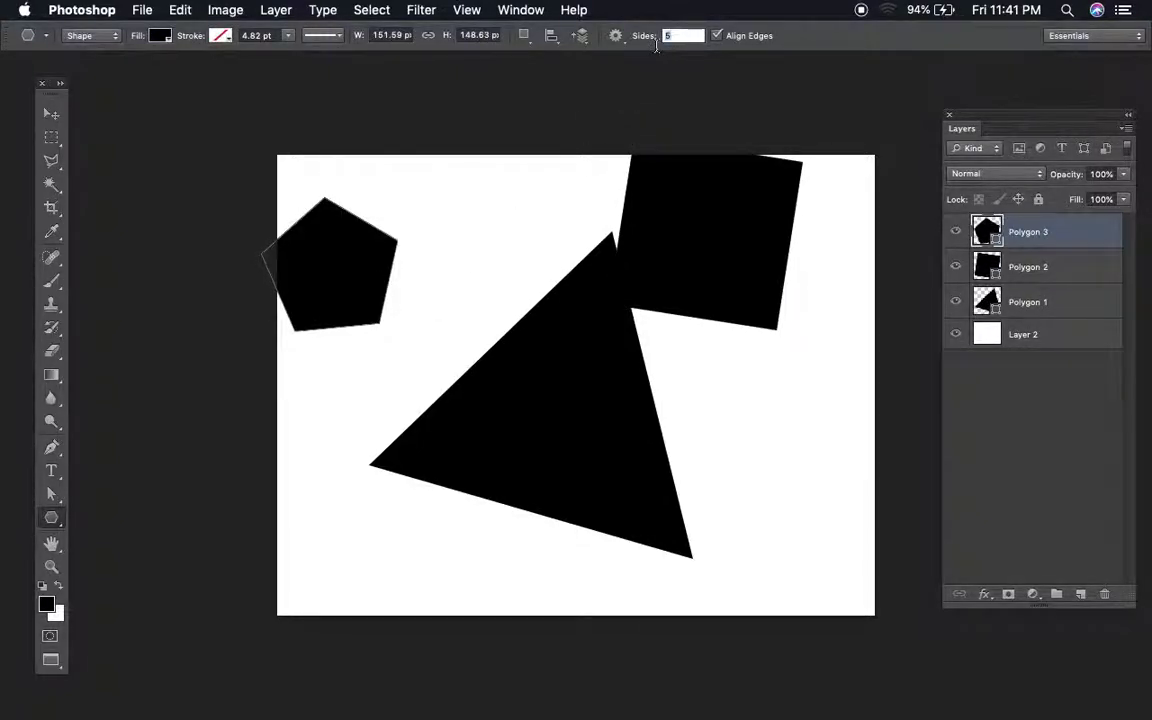
{"action": "type", "text": "6"}
{"action": "left_click_drag", "start_coordinate": [456, 216], "coordinate": [510, 271]}
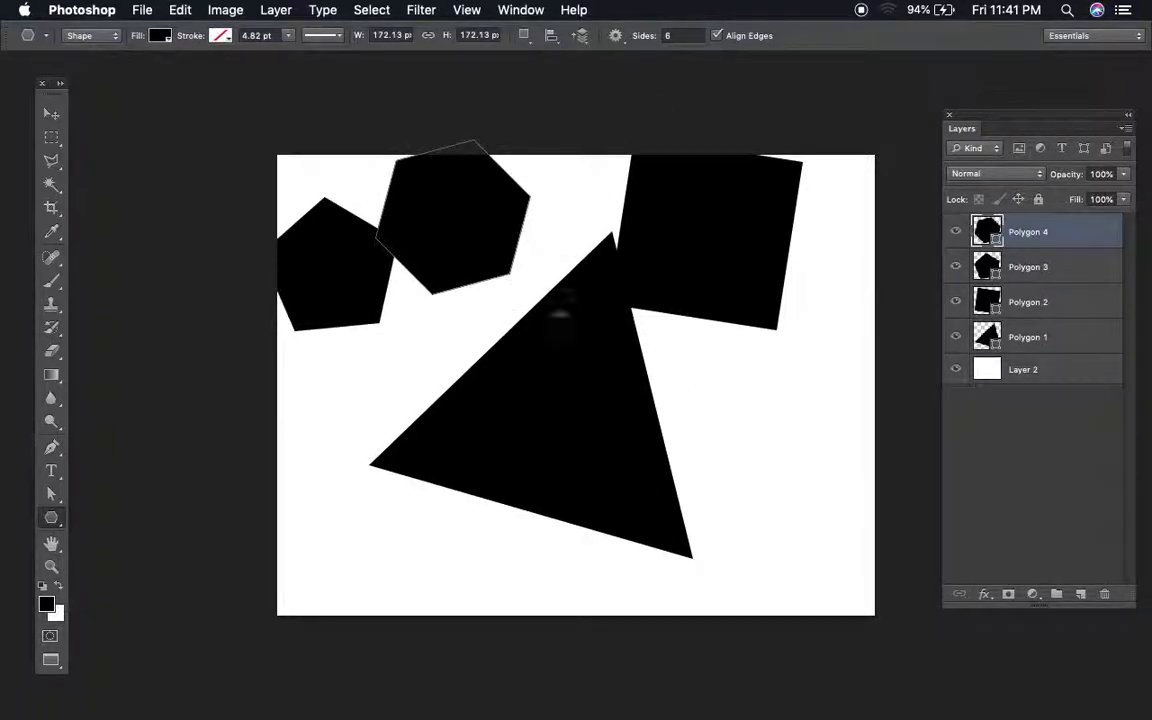
{"action": "left_click", "coordinate": [681, 35]}
{"action": "type", "text": "7"}
{"action": "left_click_drag", "start_coordinate": [740, 406], "coordinate": [810, 482]}
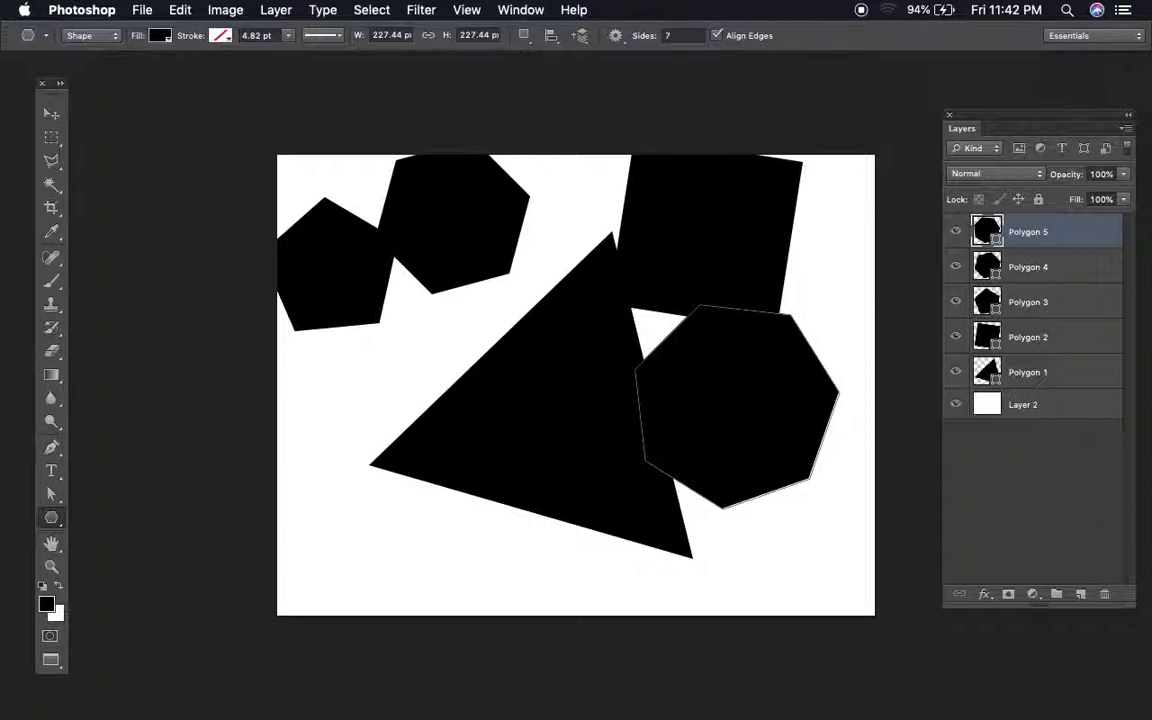
{"action": "left_click", "coordinate": [1066, 370], "text": "shift"}
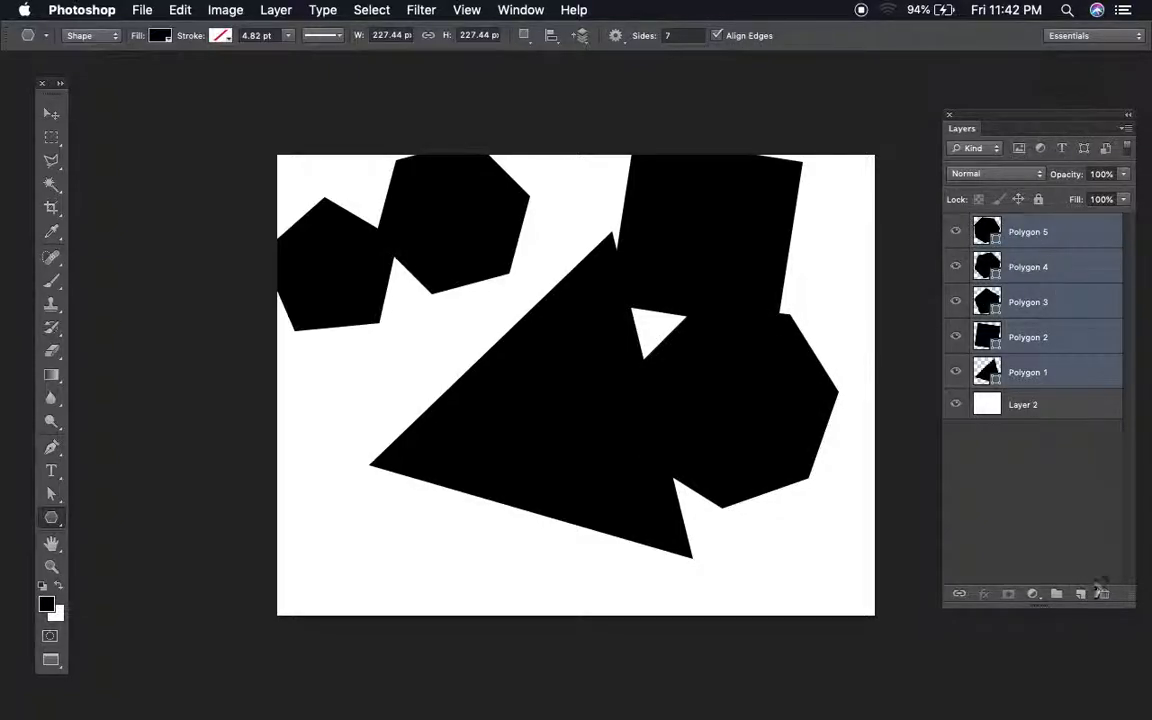
{"action": "left_click", "coordinate": [1104, 594]}
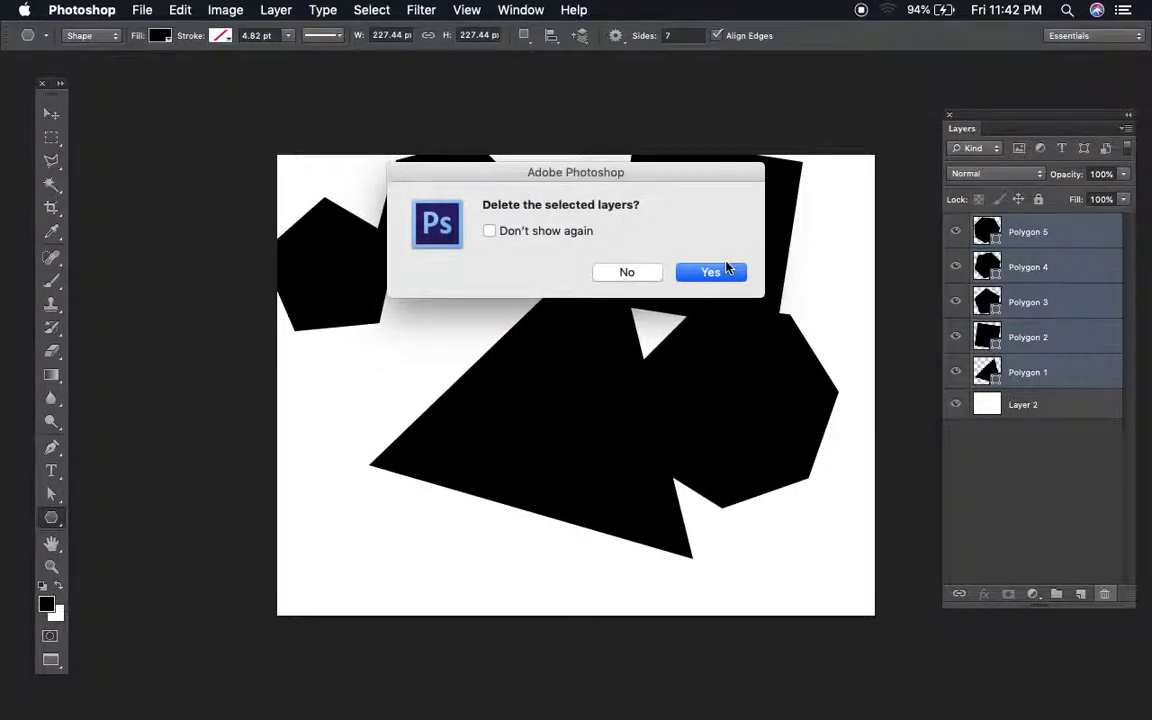
{"action": "left_click", "coordinate": [728, 268]}
{"action": "key", "text": "shift+u"}
Step: Draw a black horizontal line across the upper canvas and select its Shape 1 layer
{"action": "left_click_drag", "start_coordinate": [350, 321], "coordinate": [789, 340]}
{"action": "left_click", "coordinate": [1022, 265]}
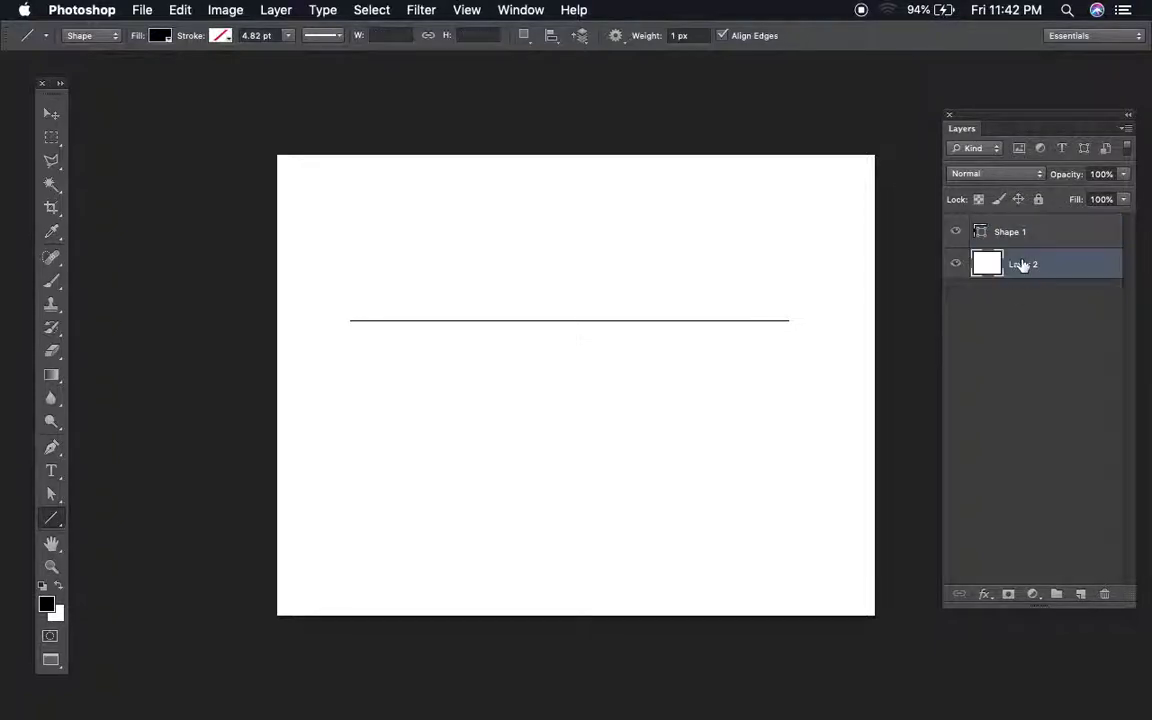
{"action": "left_click", "coordinate": [1036, 238]}
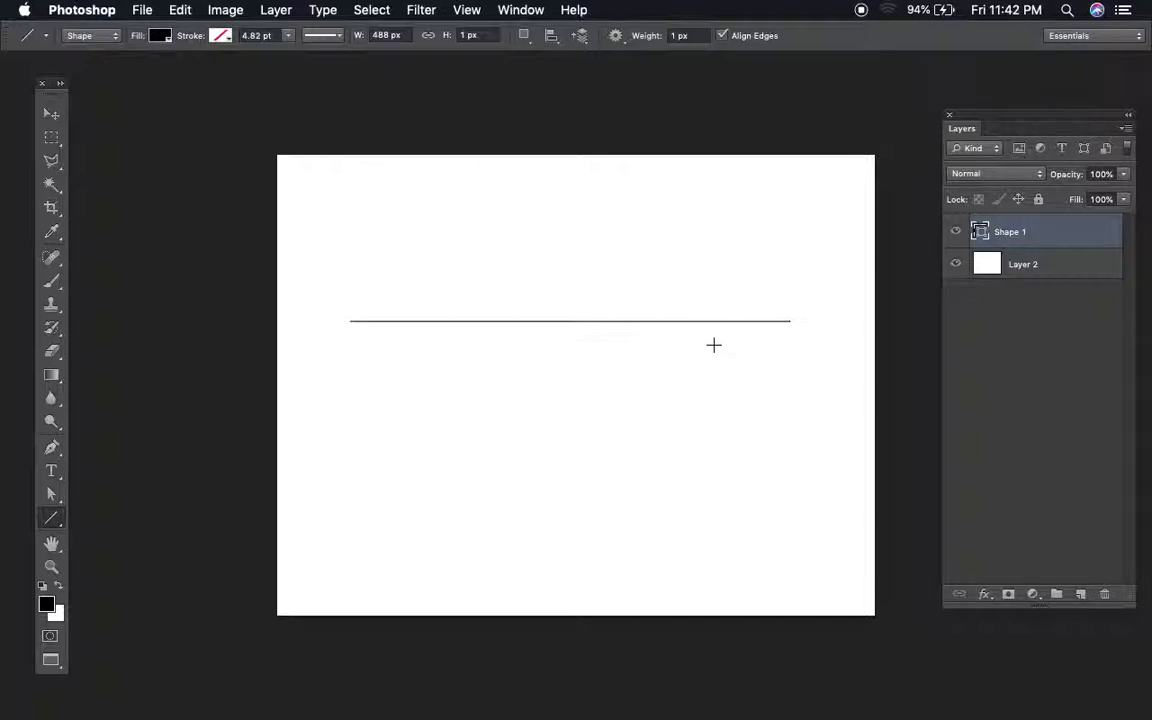
{"action": "key", "text": "h"}
{"action": "left_click", "coordinate": [1070, 266]}
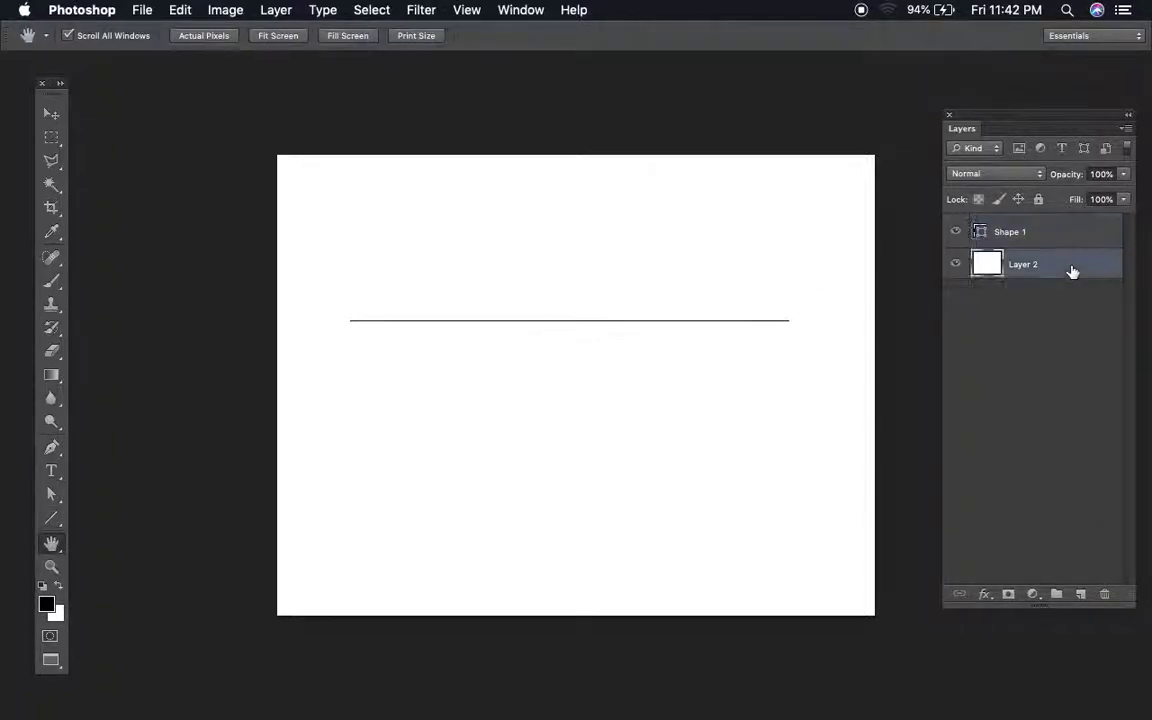
{"action": "left_click", "coordinate": [1067, 228]}
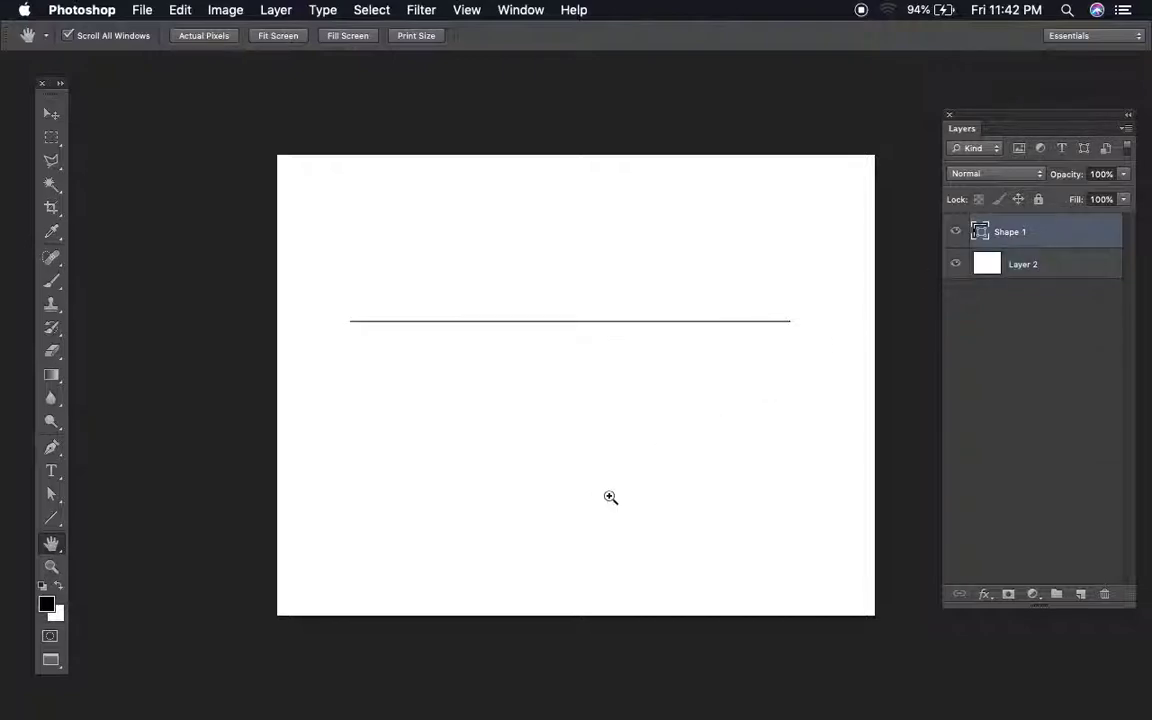
Step: Stretch the line with Free Transform so it spans the full canvas width
{"action": "key", "text": "ctrl+t"}
{"action": "left_click_drag", "start_coordinate": [789, 321], "coordinate": [946, 488]}
{"action": "key", "text": "Return"}
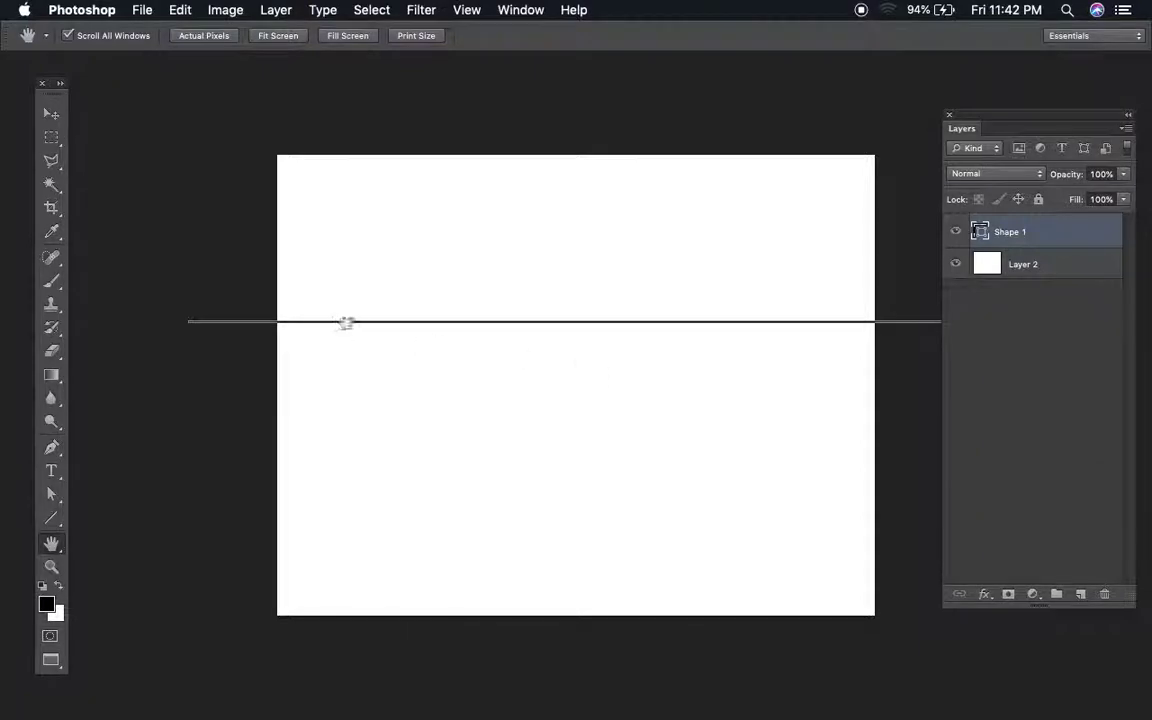
{"action": "key", "text": "v"}
{"action": "left_click", "coordinate": [420, 379]}
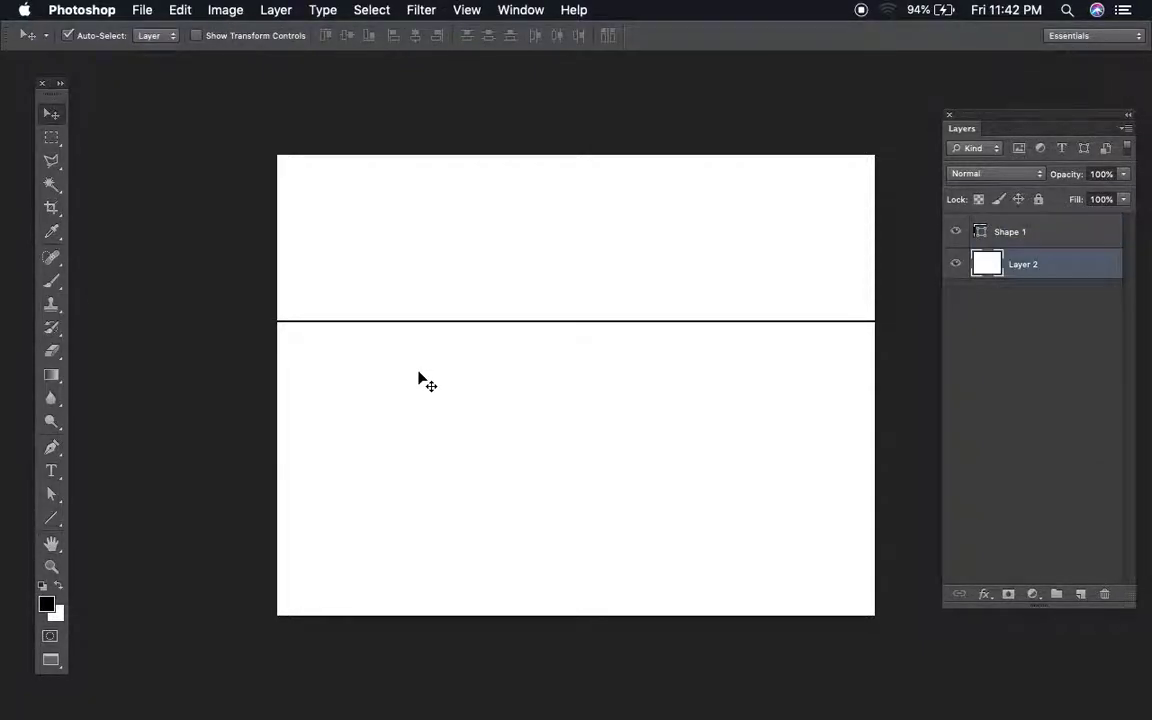
{"action": "key", "text": "u"}
{"action": "key", "text": "shift+u"}
{"action": "key", "text": "shift+u"}
{"action": "key", "text": "shift+u"}
{"action": "key", "text": "shift+u"}
{"action": "key", "text": "shift+u"}
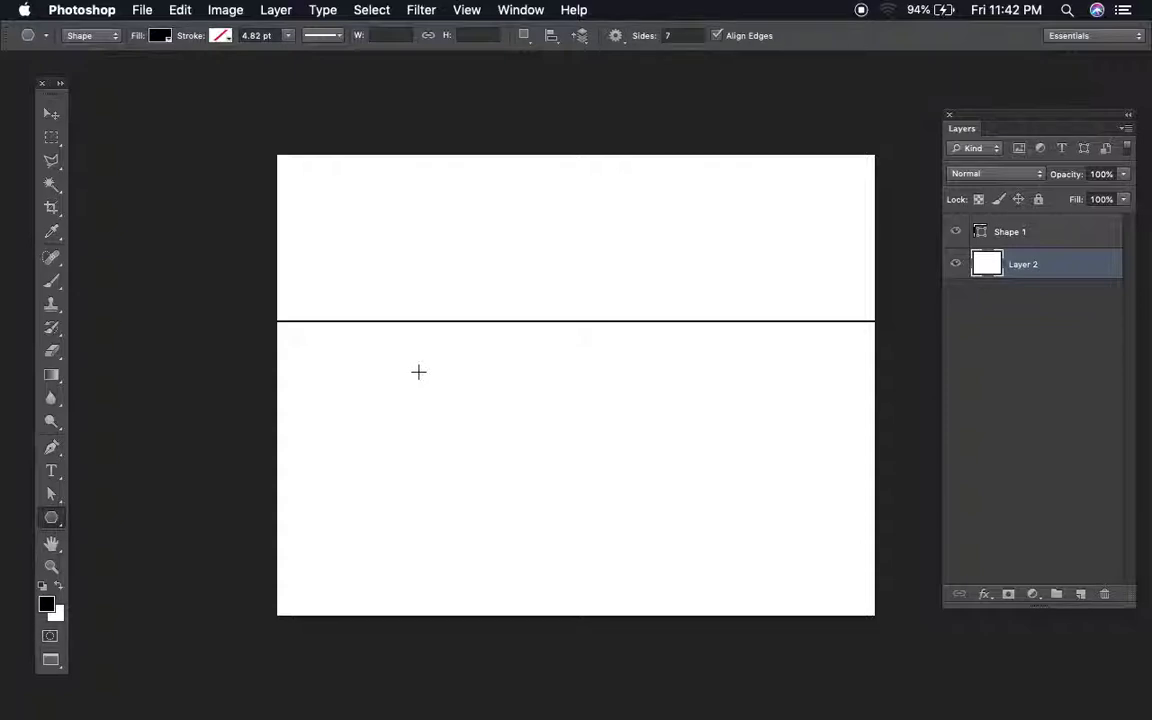
Step: Draw a black seven-sided polygon and move it below the horizontal line
{"action": "left_click_drag", "start_coordinate": [460, 233], "coordinate": [531, 313]}
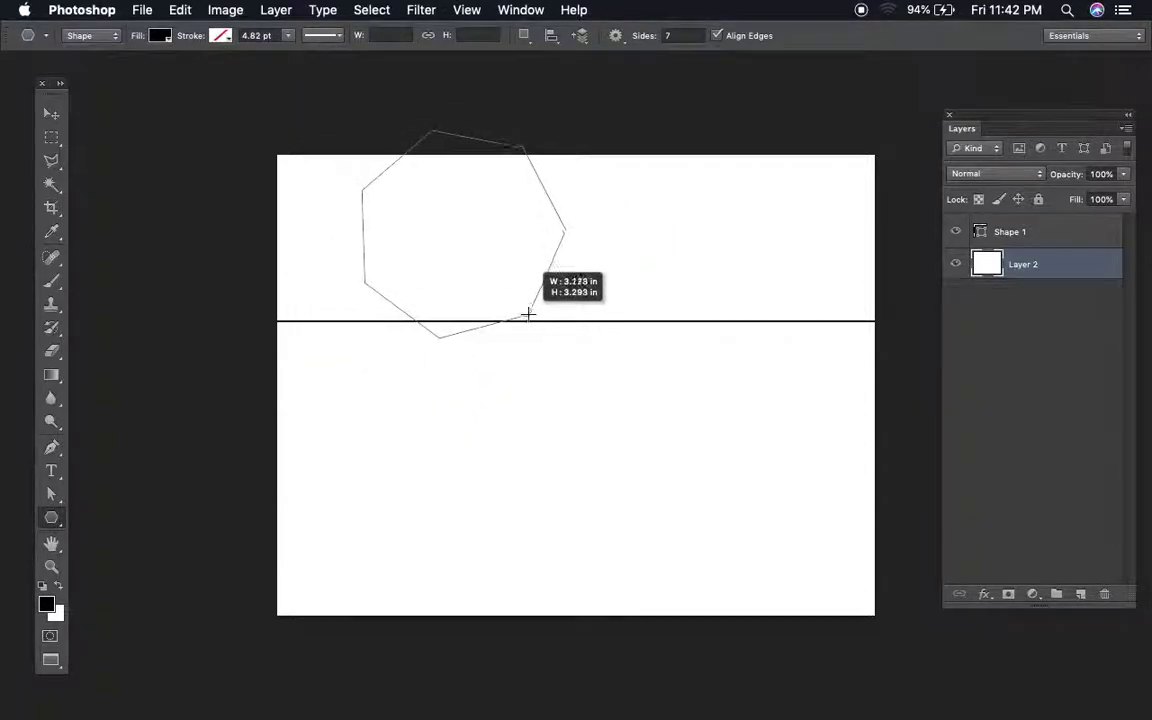
{"action": "key", "text": "v"}
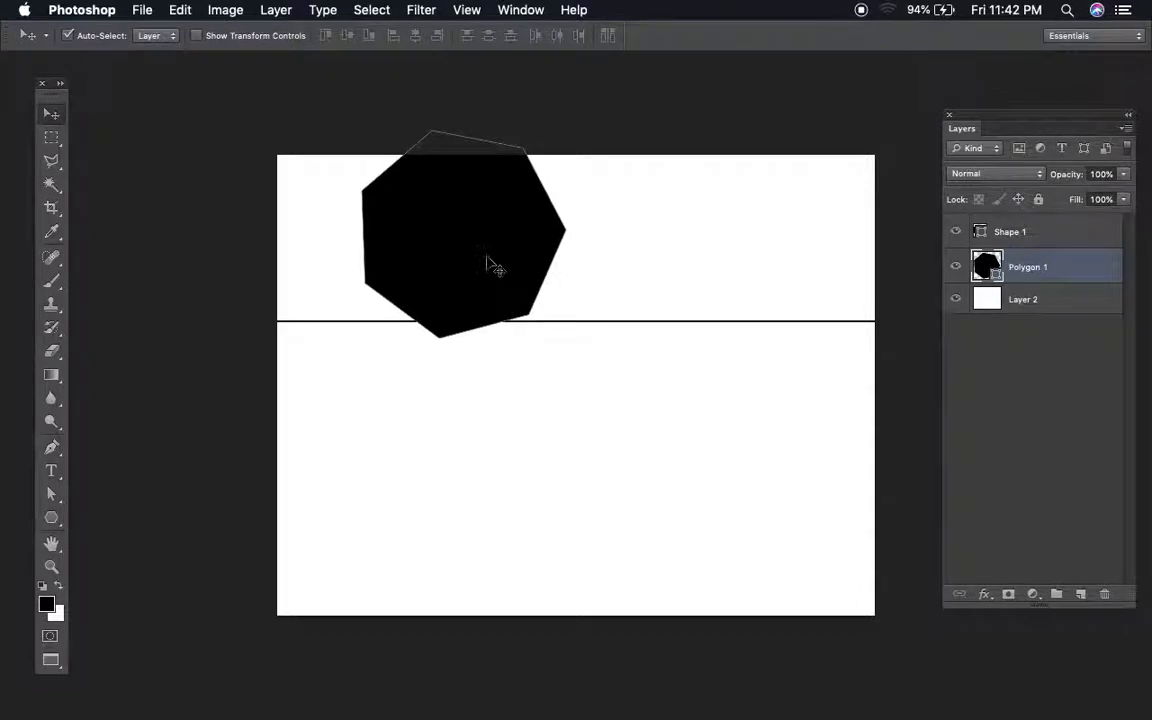
{"action": "left_click_drag", "start_coordinate": [489, 262], "coordinate": [524, 447]}
Step: Reposition the heptagon further left and down after adjusting the zoom
{"action": "key", "text": "h"}
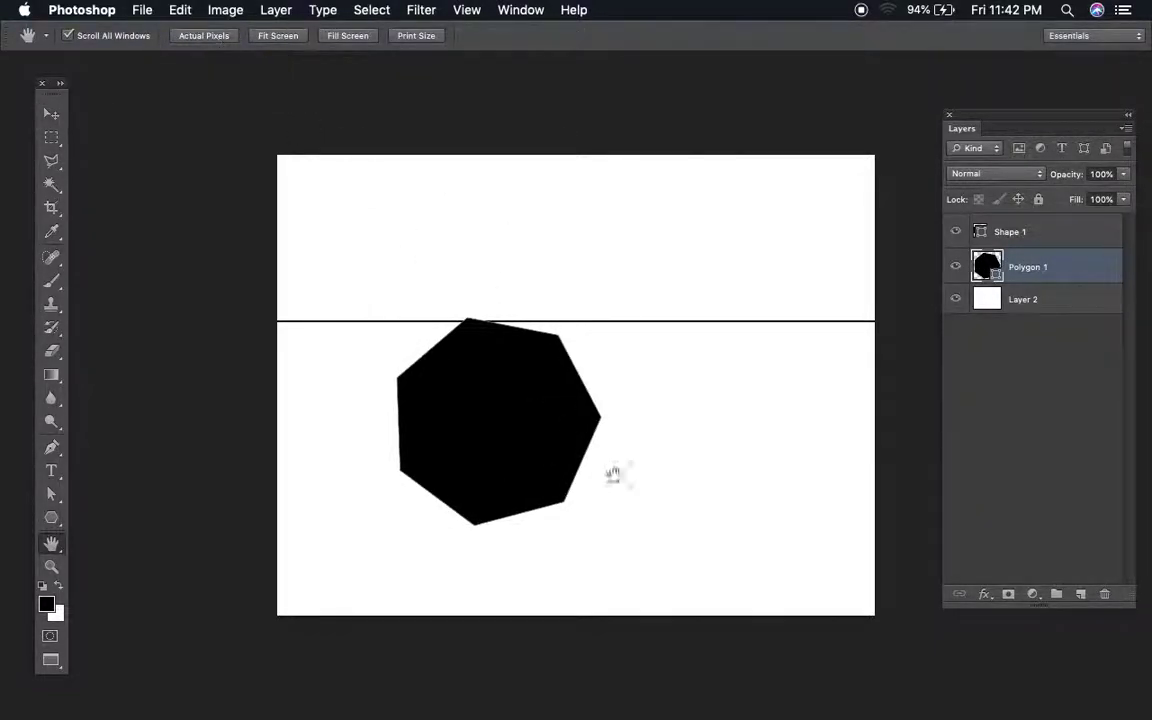
{"action": "mouse_move", "coordinate": [543, 420]}
{"action": "left_mouse_down"}
{"action": "mouse_move", "coordinate": [535, 478]}
{"action": "mouse_move", "coordinate": [532, 447]}
{"action": "left_mouse_up"}
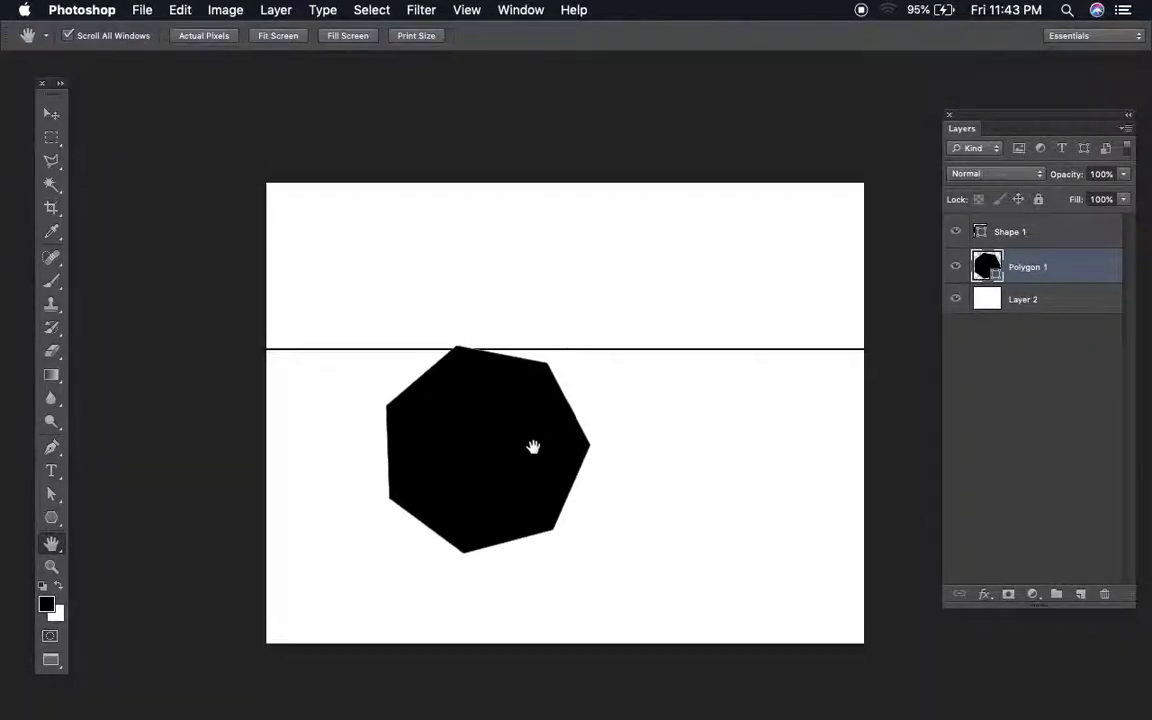
{"action": "key", "text": "super+equal"}
{"action": "key", "text": "super+equal"}
{"action": "key", "text": "super+0"}
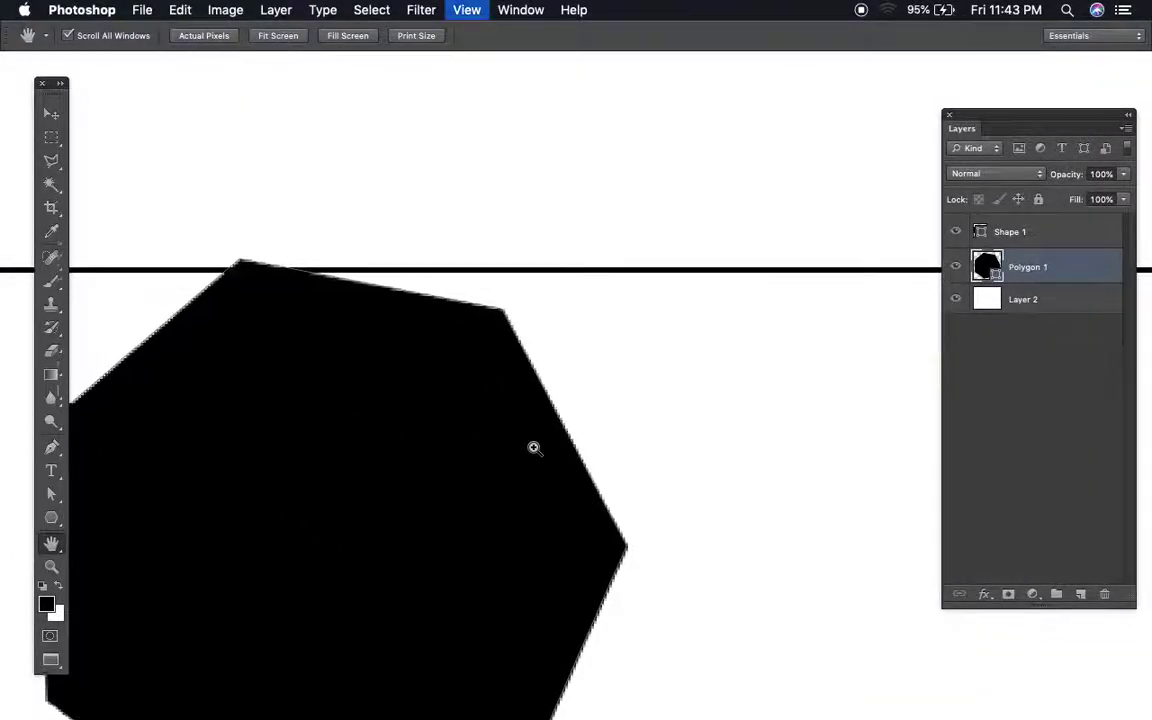
{"action": "key", "text": "v"}
{"action": "left_click", "coordinate": [527, 463]}
{"action": "mouse_move", "coordinate": [527, 463]}
{"action": "left_mouse_down"}
{"action": "mouse_move", "coordinate": [452, 500]}
{"action": "mouse_move", "coordinate": [437, 492]}
{"action": "left_mouse_up"}
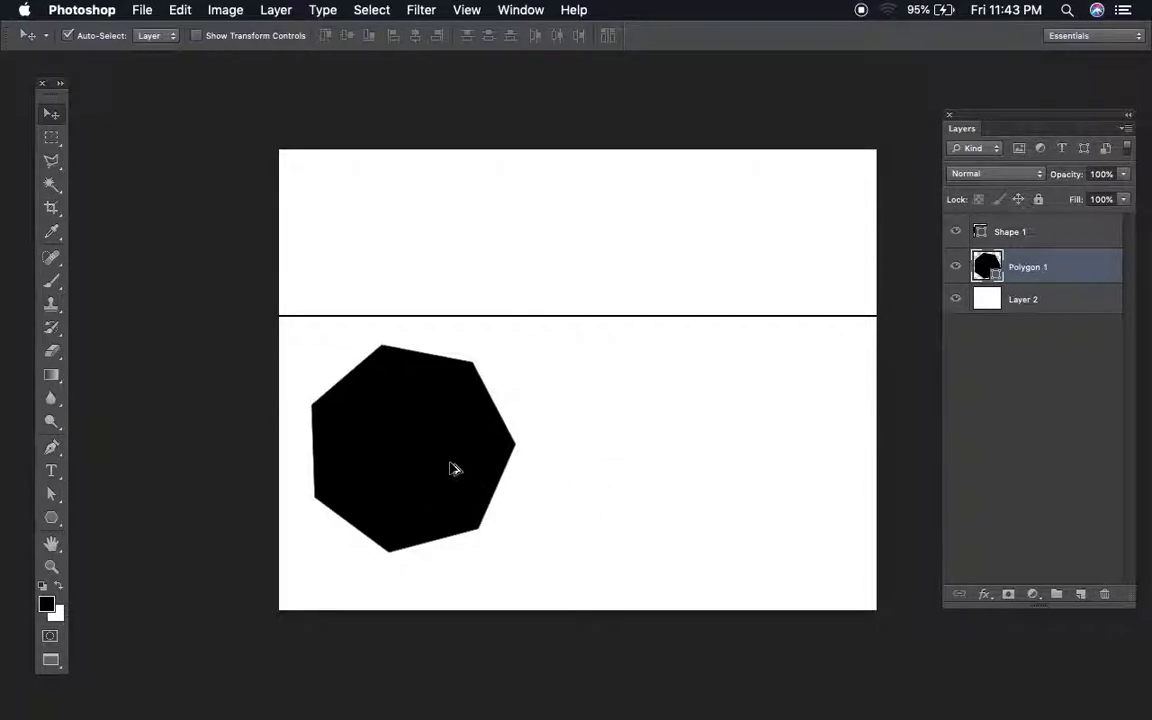
Step: Duplicate the heptagon to the right and rasterize the Polygon 1 copy layer
{"action": "left_click_drag", "start_coordinate": [452, 468], "coordinate": [704, 468]}
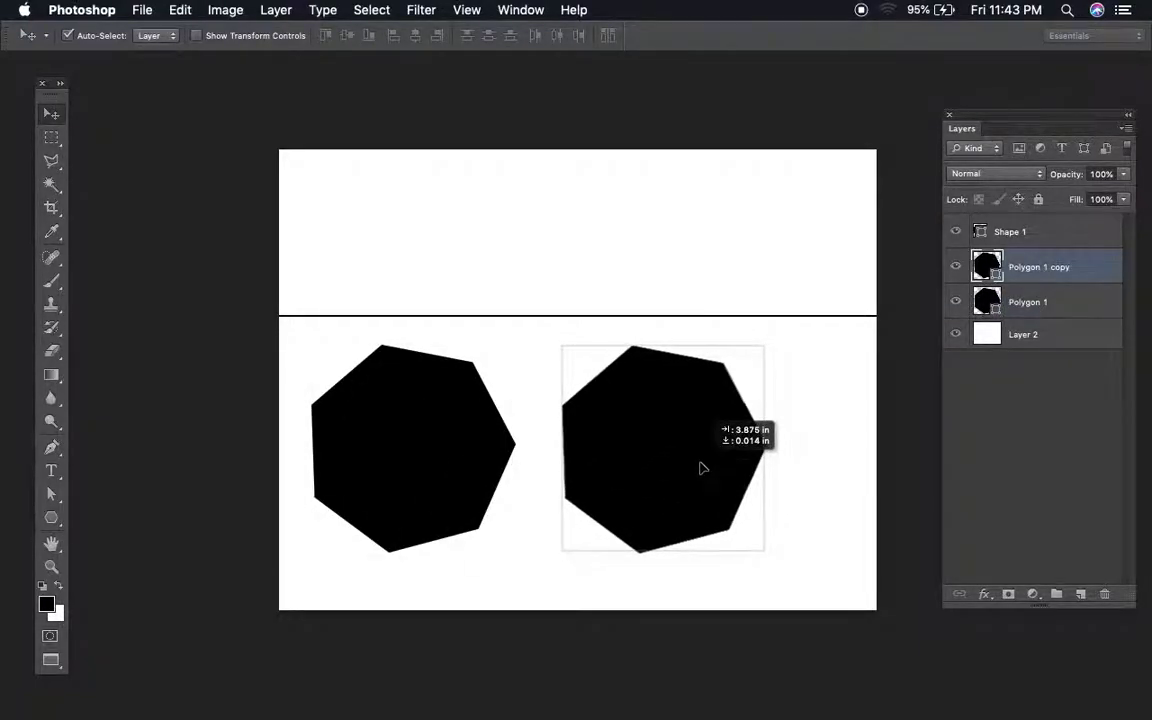
{"action": "left_click_drag", "start_coordinate": [702, 468], "coordinate": [696, 470]}
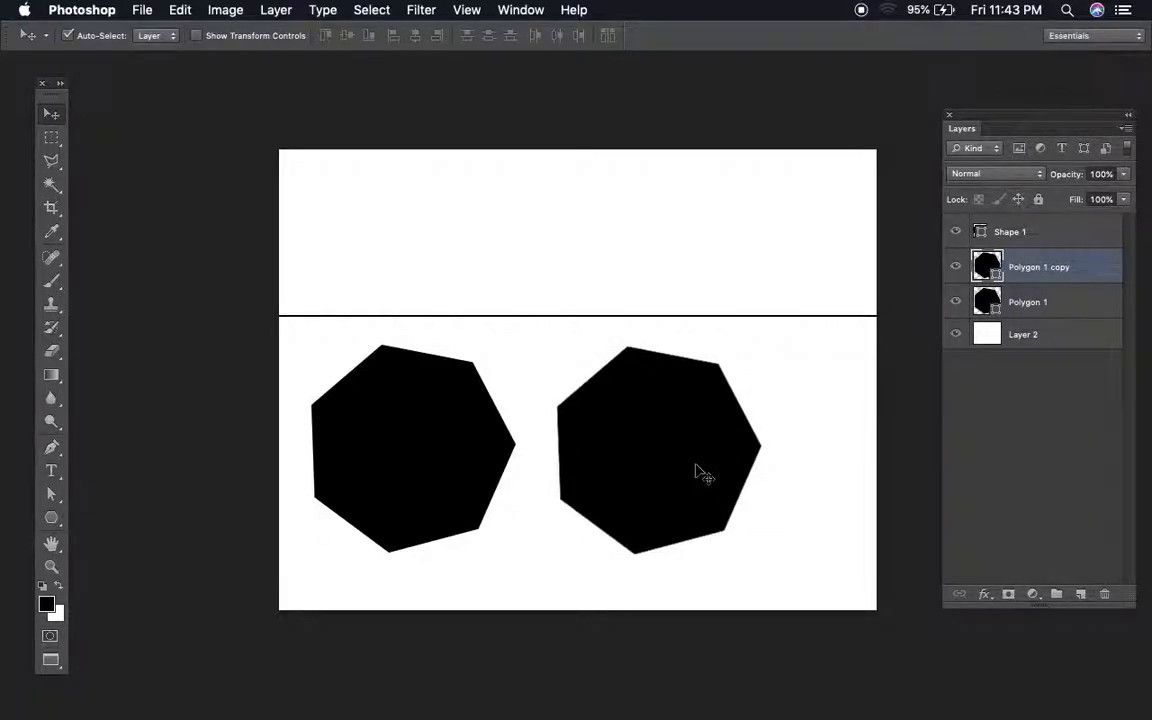
{"action": "right_click", "coordinate": [1075, 266]}
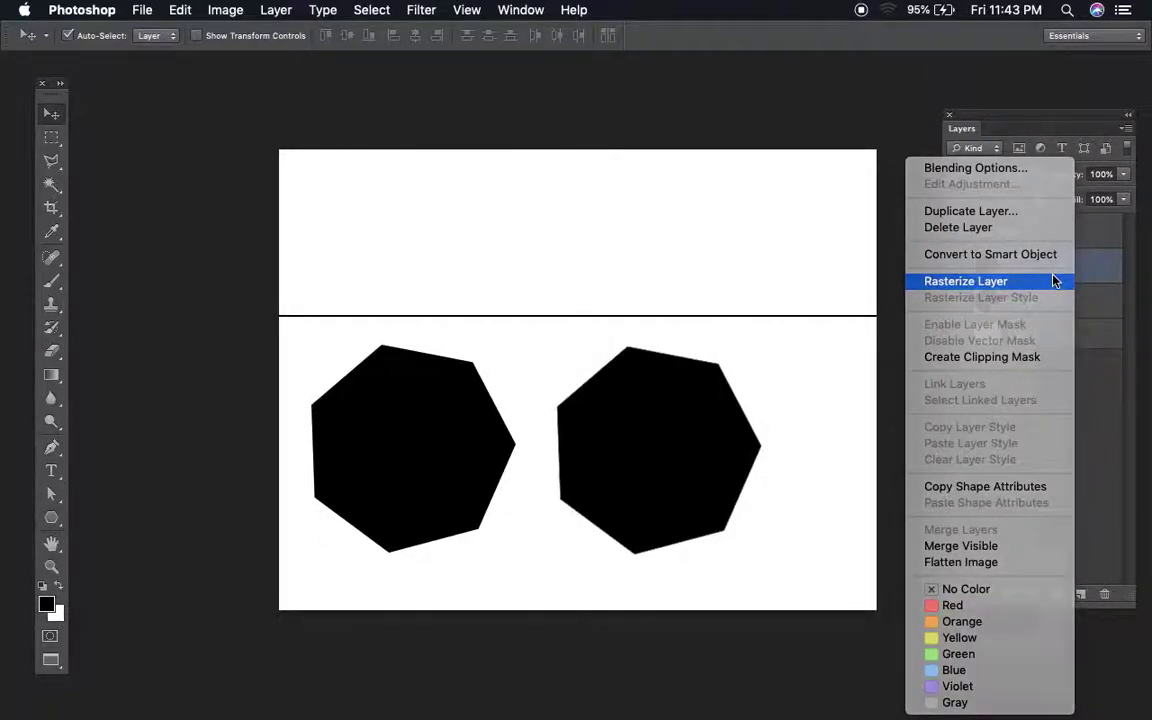
{"action": "left_click", "coordinate": [1055, 281]}
{"action": "left_click", "coordinate": [785, 480]}
{"action": "left_click", "coordinate": [672, 450]}
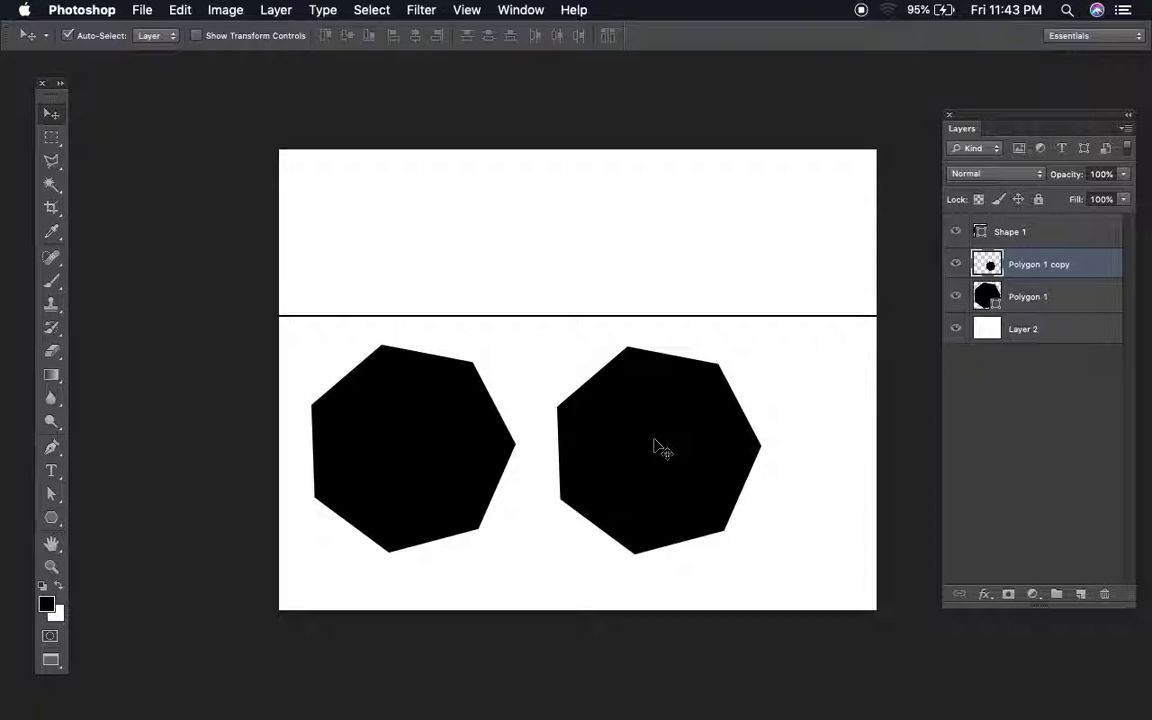
Step: Delete the Shape 1 horizontal line layer
{"action": "left_click", "coordinate": [1040, 233]}
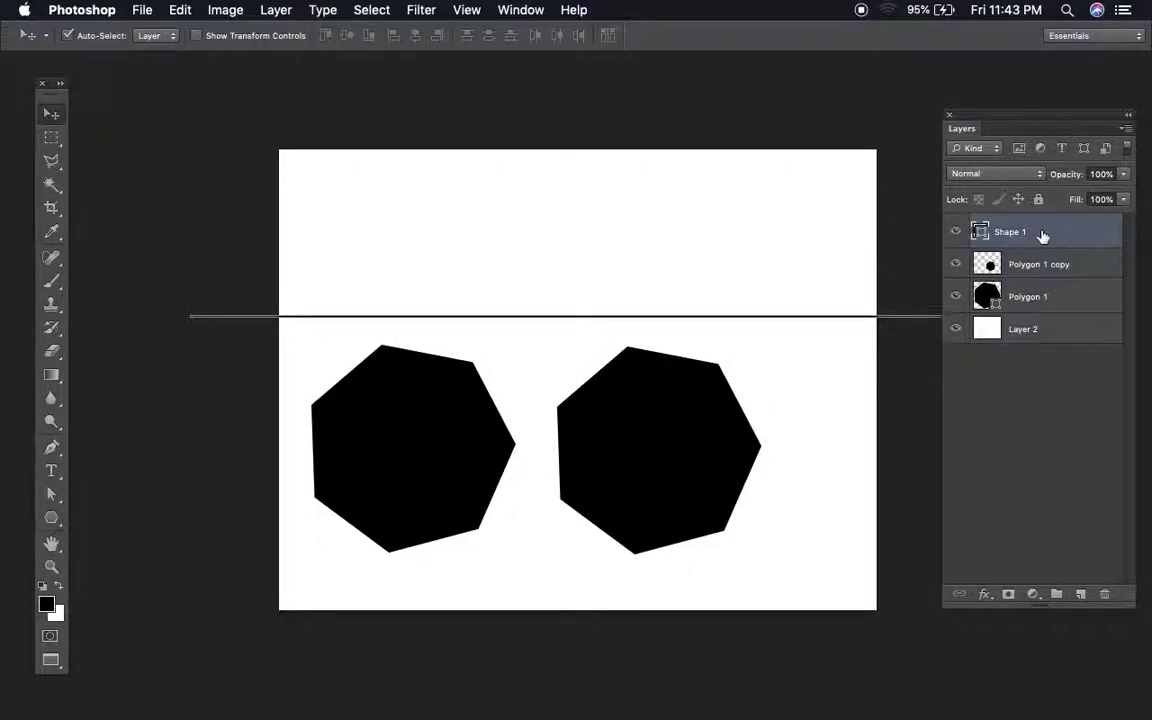
{"action": "key", "text": "Delete"}
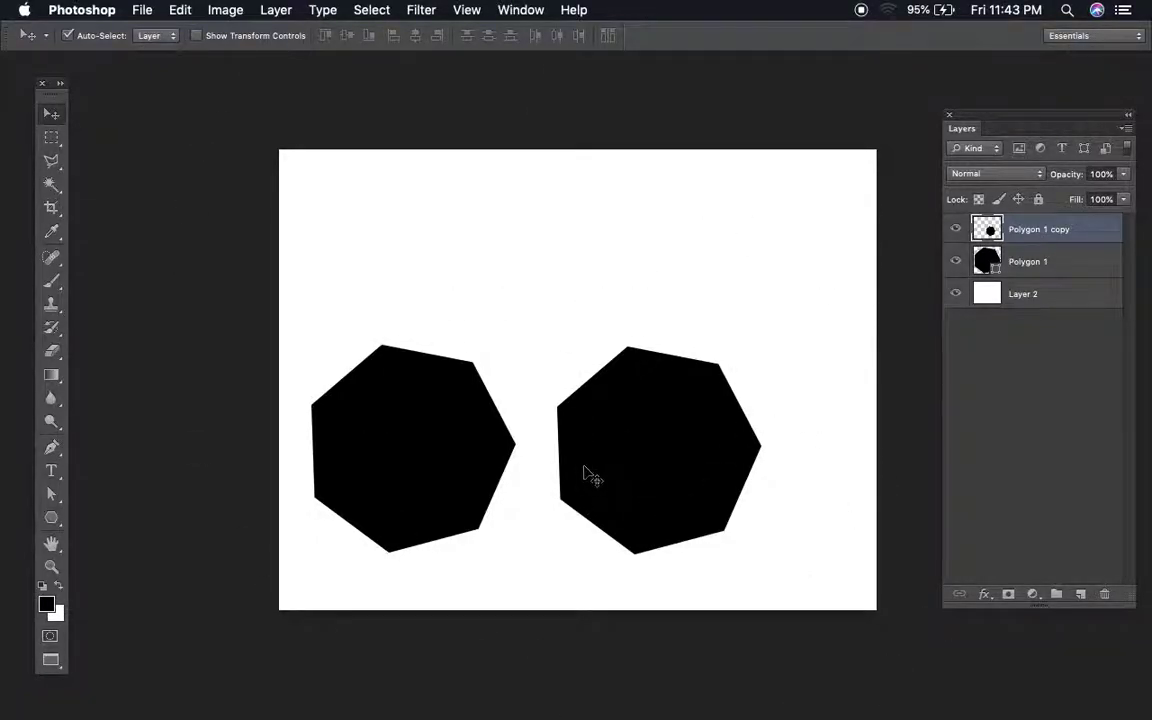
{"action": "key", "text": "h"}
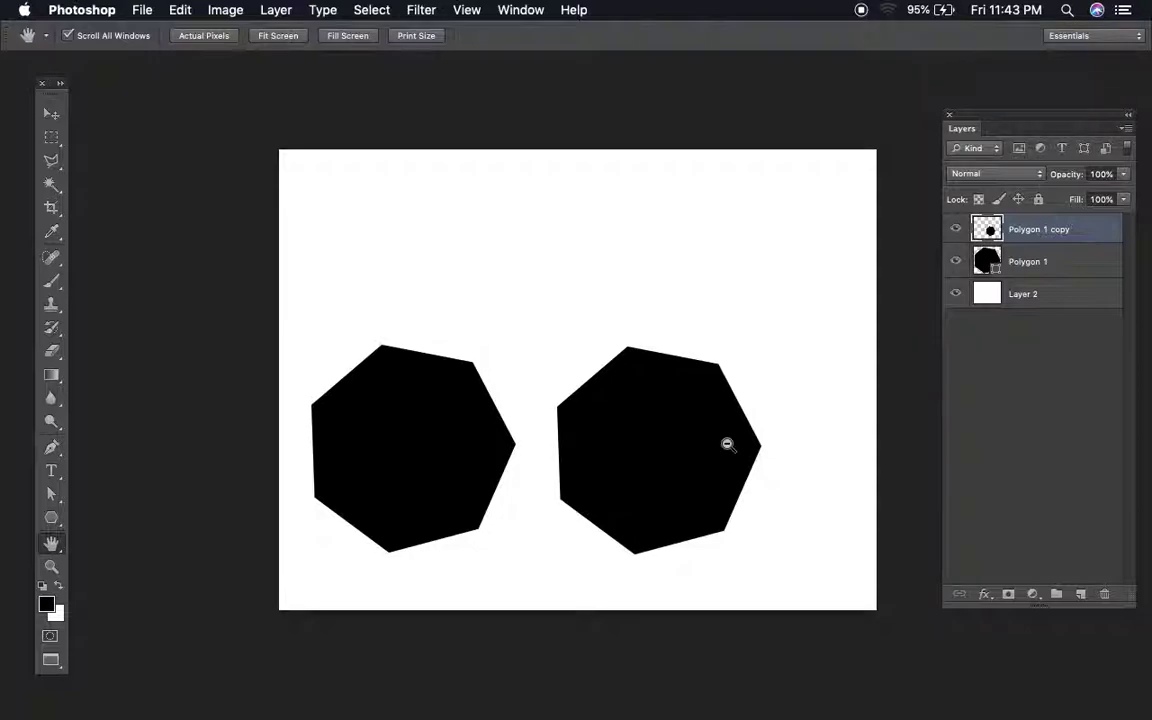
Step: Resample the image to 1000 px wide and zoom in on the heptagons
{"action": "key", "text": "ctrl+alt+i"}
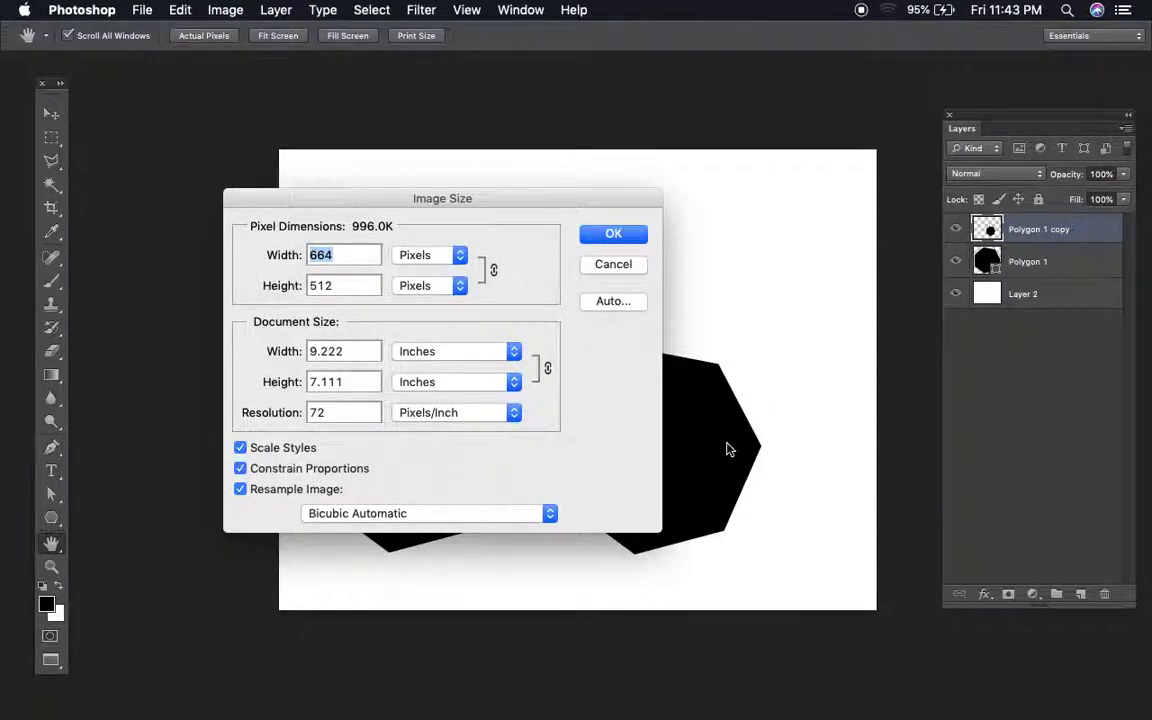
{"action": "type", "text": "1"}
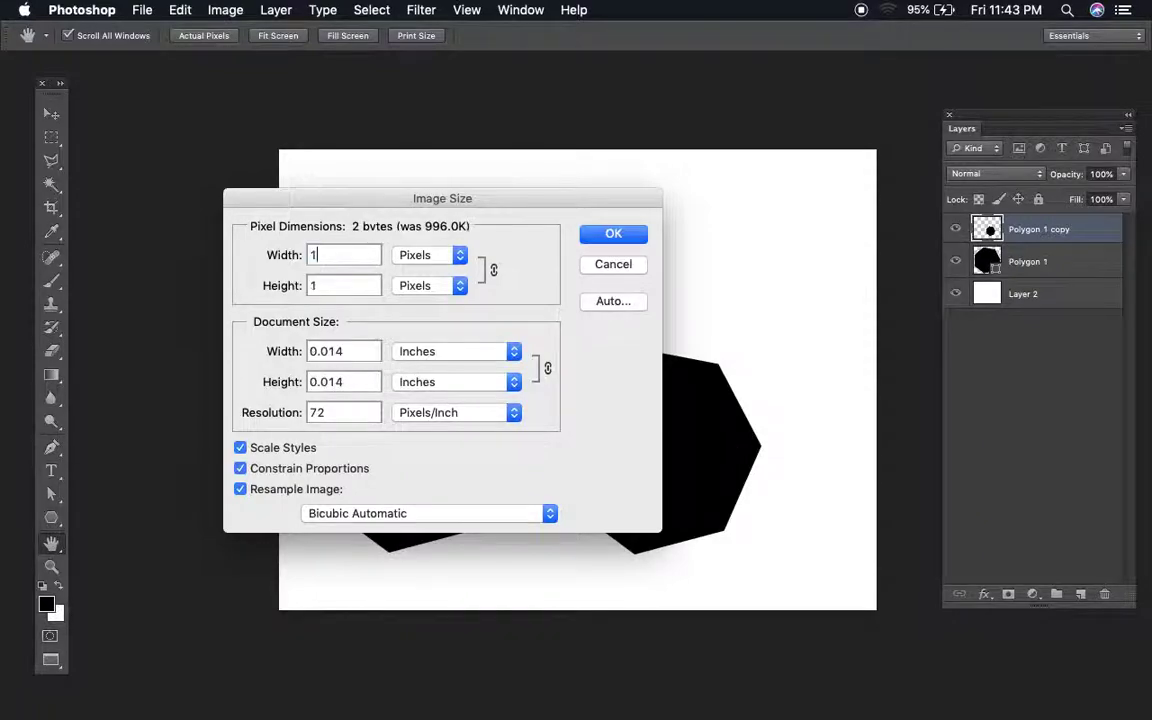
{"action": "type", "text": "000"}
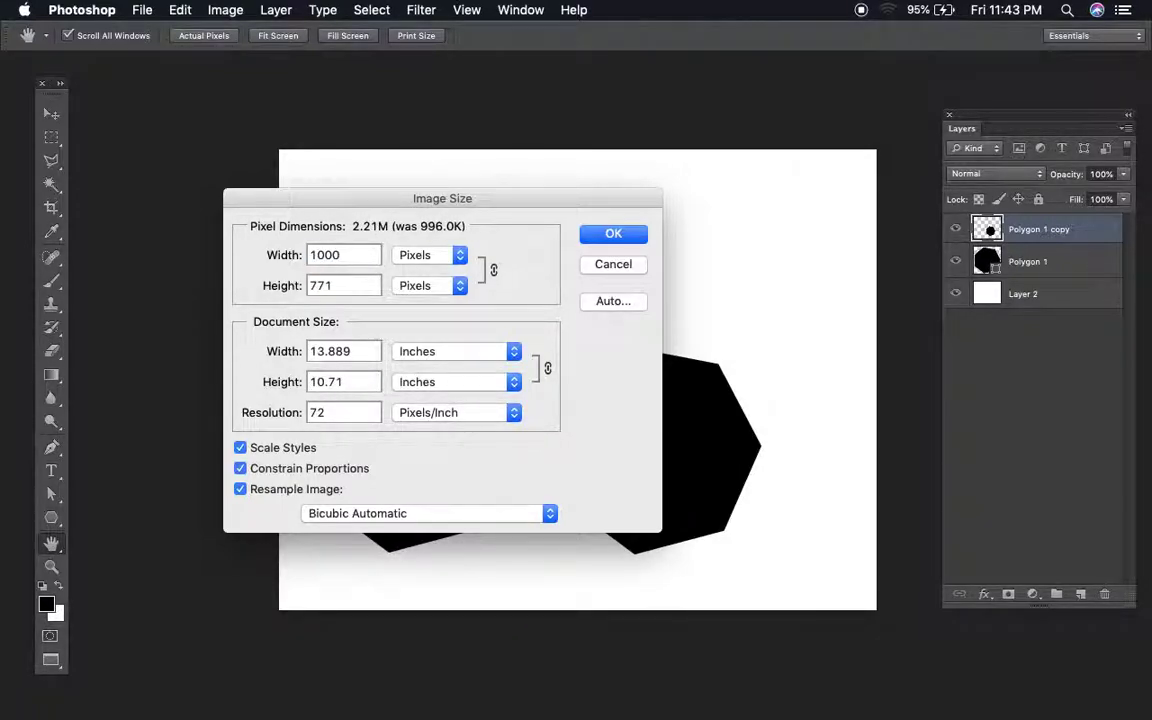
{"action": "key", "text": "Return"}
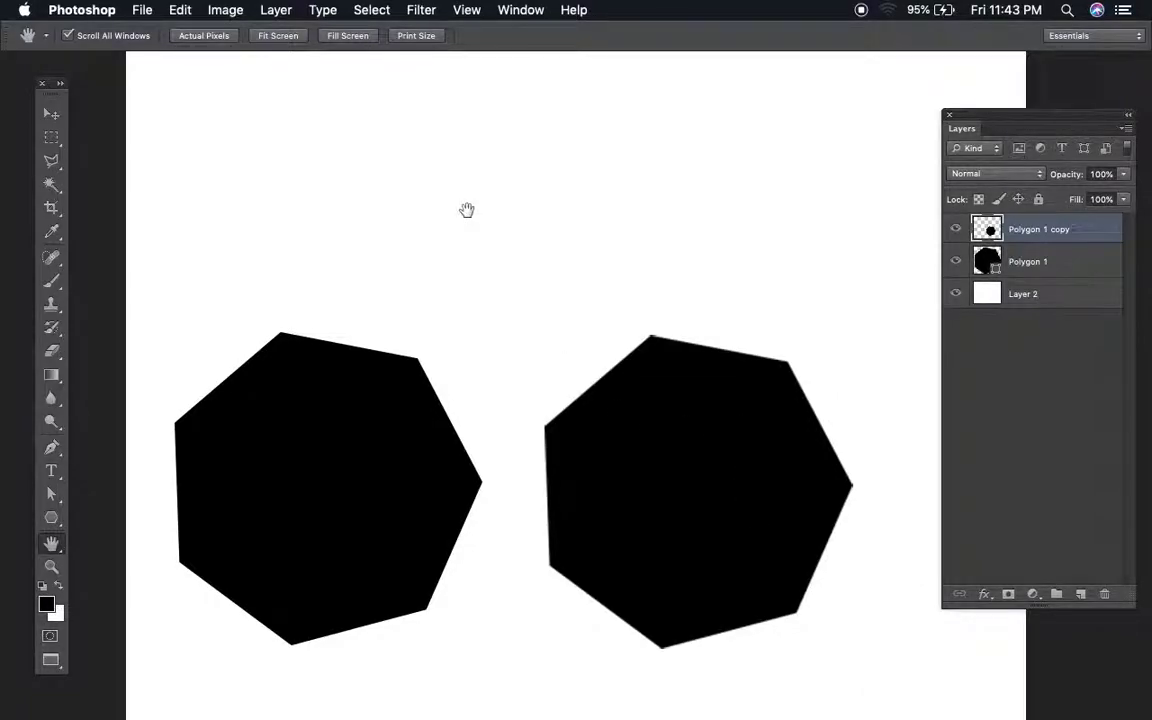
{"action": "key", "text": "super+equal"}
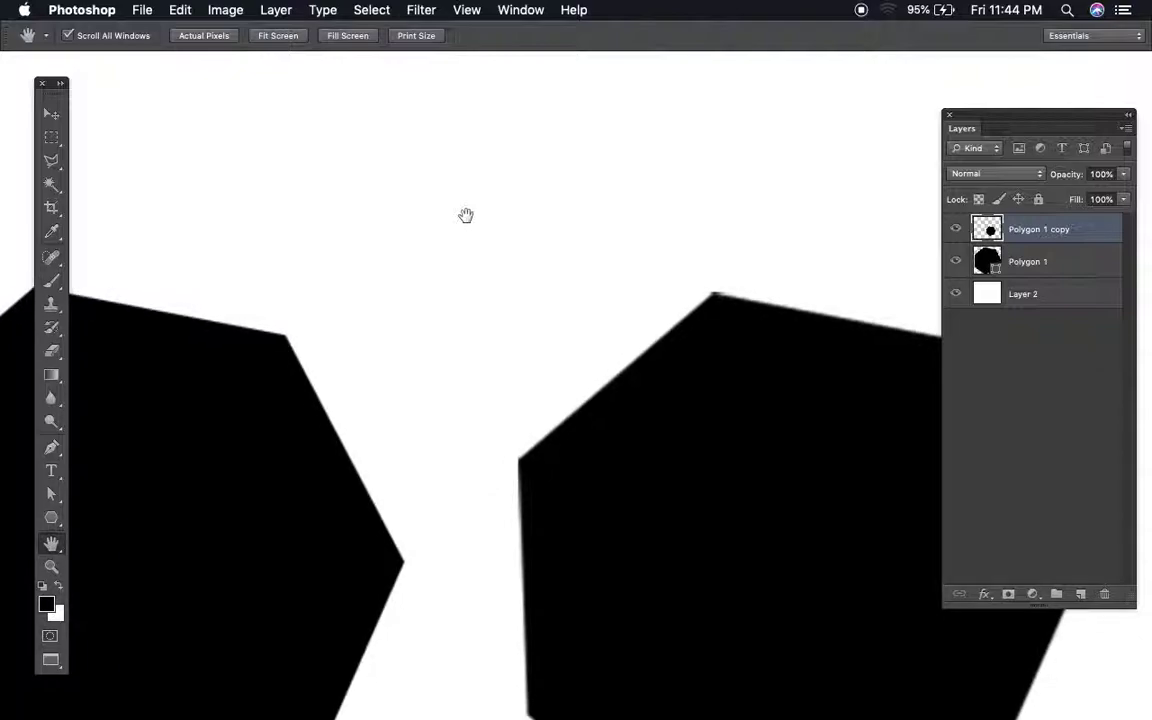
{"action": "left_click_drag", "start_coordinate": [643, 483], "coordinate": [658, 280]}
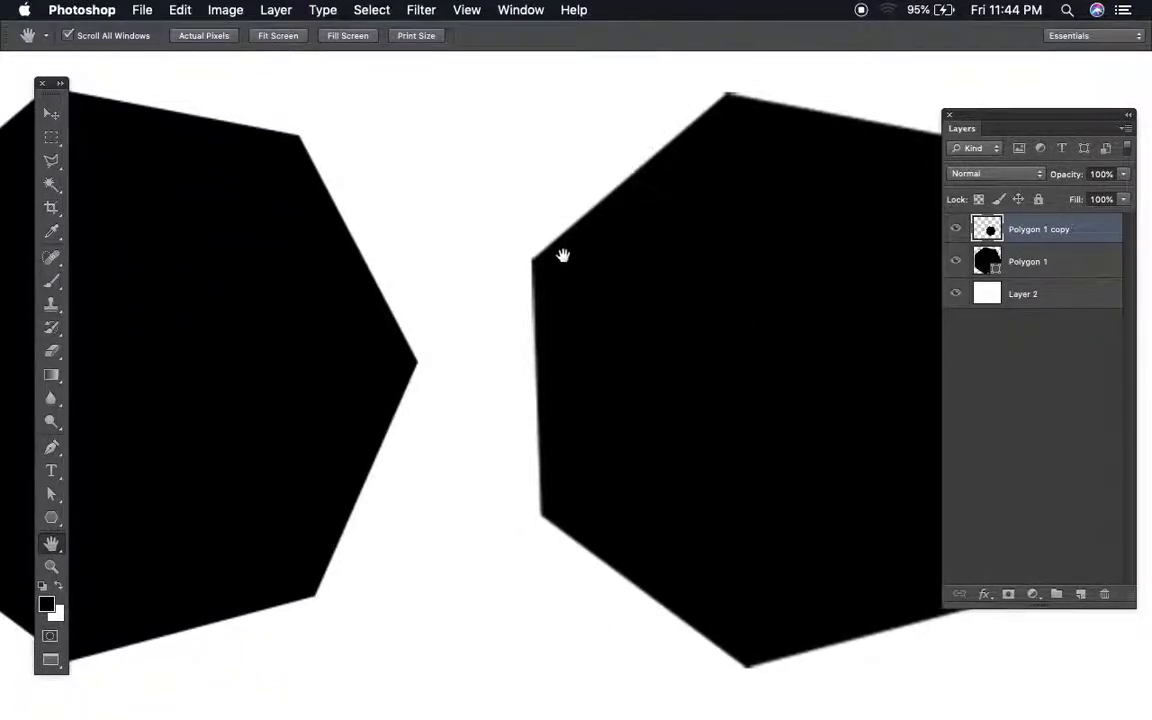
{"action": "left_click_drag", "start_coordinate": [712, 390], "coordinate": [603, 453]}
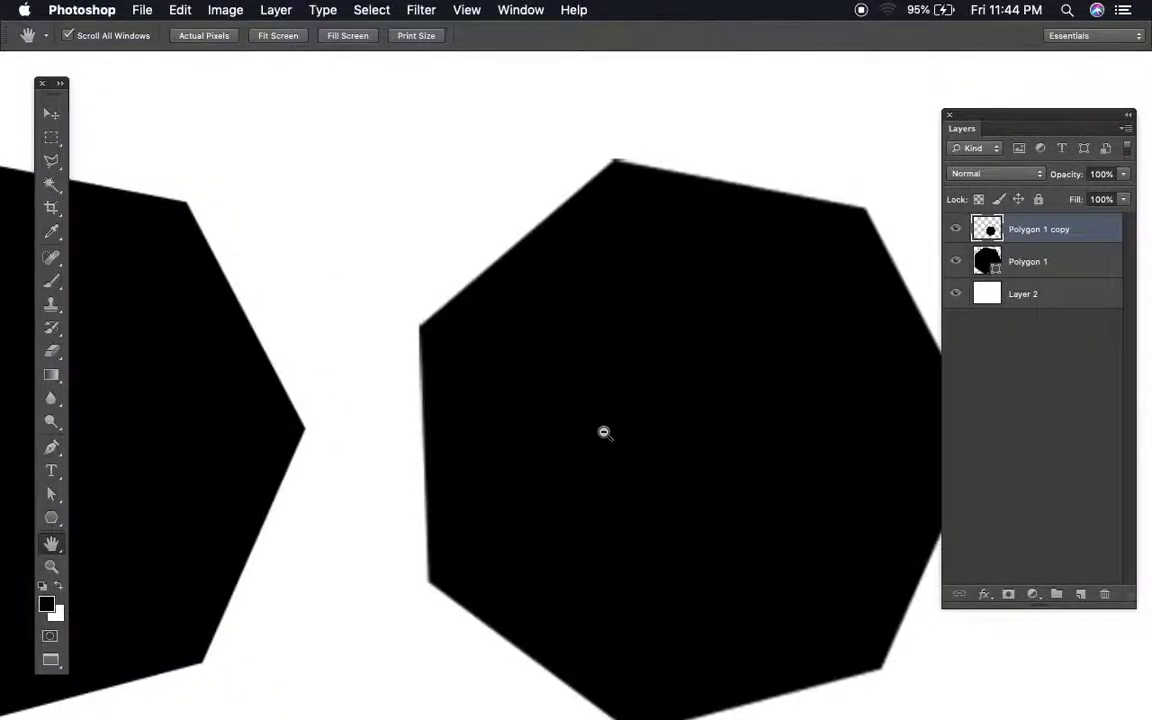
Step: Resample again with 2000 entered, compare both heptagons' edges, and nudge Polygon 1
{"action": "key", "text": "ctrl+alt+i"}
{"action": "type", "text": "2000"}
{"action": "key", "text": "Return"}
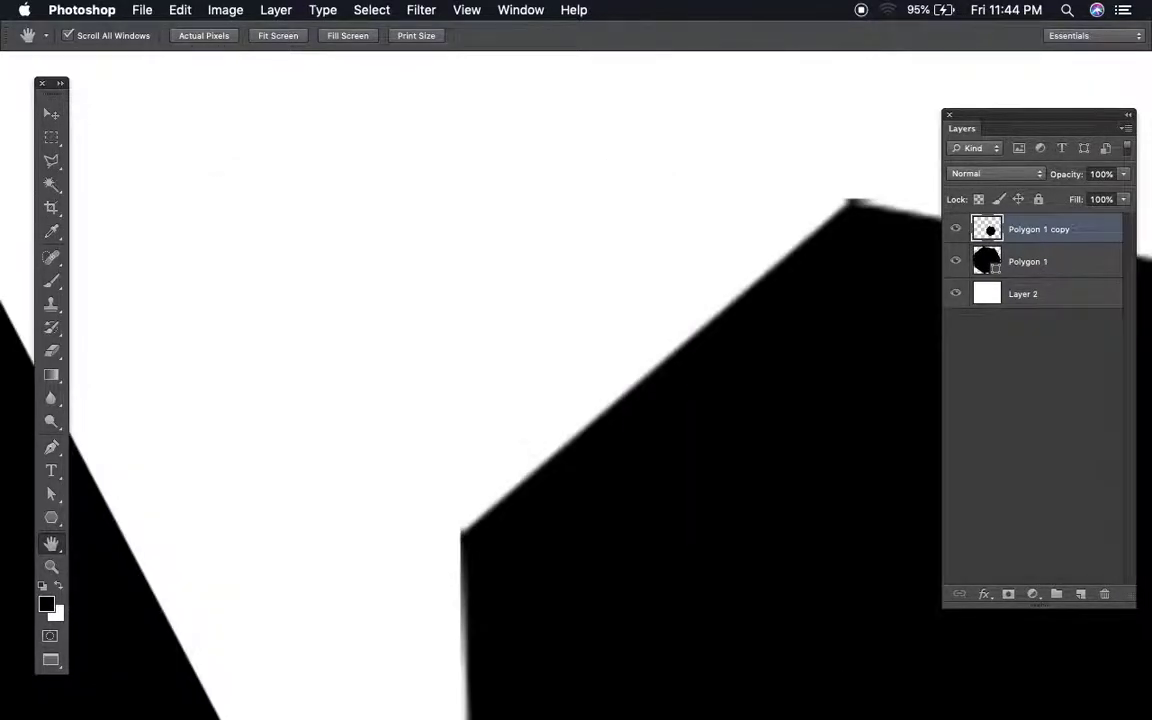
{"action": "mouse_move", "coordinate": [722, 563]}
{"action": "left_mouse_down"}
{"action": "mouse_move", "coordinate": [751, 240]}
{"action": "mouse_move", "coordinate": [767, 244]}
{"action": "left_mouse_up"}
{"action": "mouse_move", "coordinate": [604, 476]}
{"action": "left_mouse_down"}
{"action": "mouse_move", "coordinate": [614, 123]}
{"action": "mouse_move", "coordinate": [662, 342]}
{"action": "mouse_move", "coordinate": [864, 470]}
{"action": "left_mouse_up"}
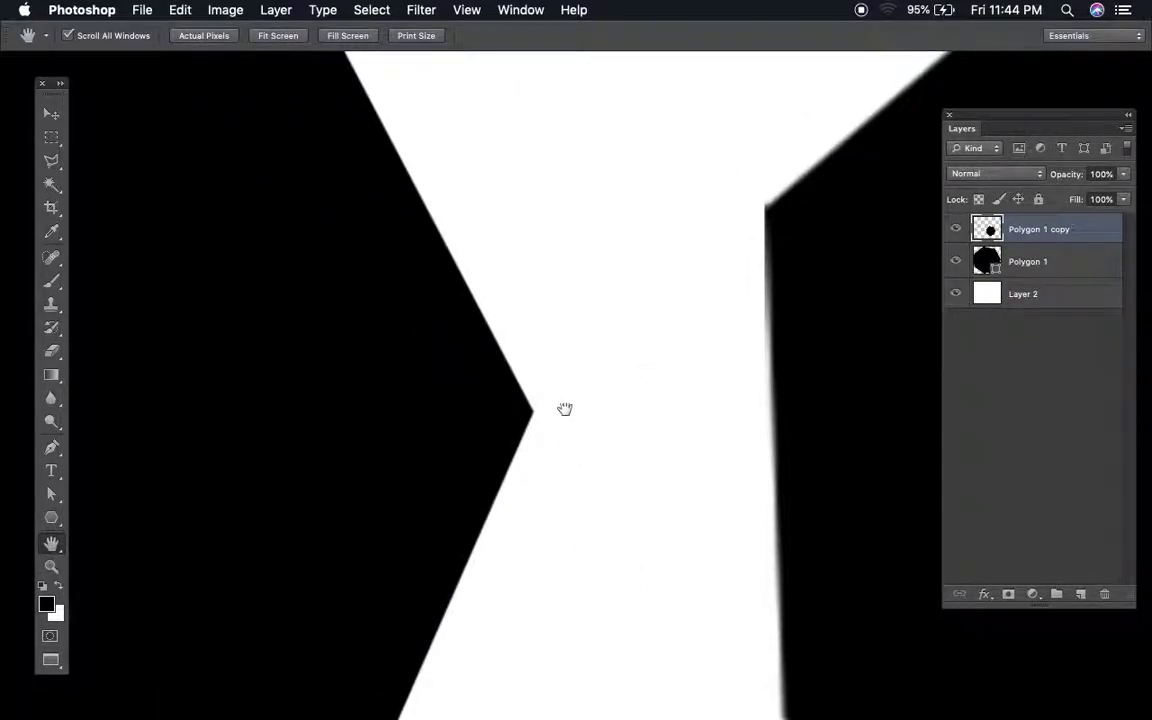
{"action": "key", "text": "v"}
{"action": "mouse_move", "coordinate": [450, 452]}
{"action": "left_mouse_down"}
{"action": "mouse_move", "coordinate": [577, 451]}
{"action": "mouse_move", "coordinate": [555, 492]}
{"action": "left_mouse_up"}
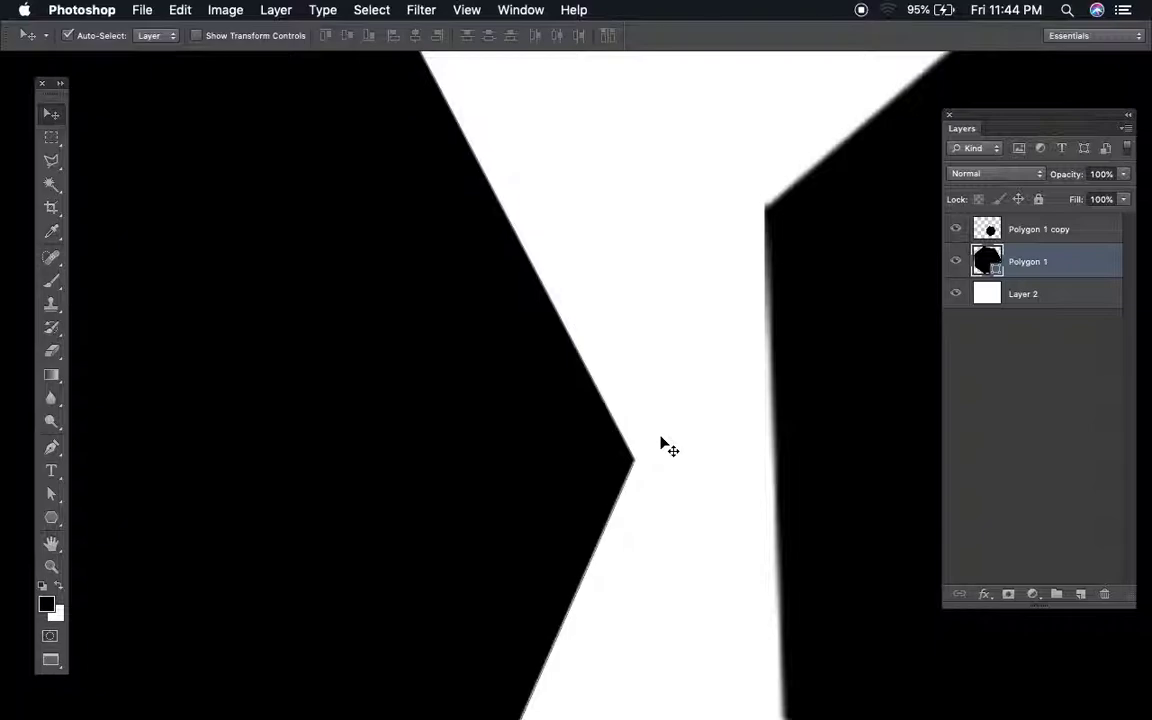
{"action": "key", "text": "super+minus"}
{"action": "key", "text": "super+minus"}
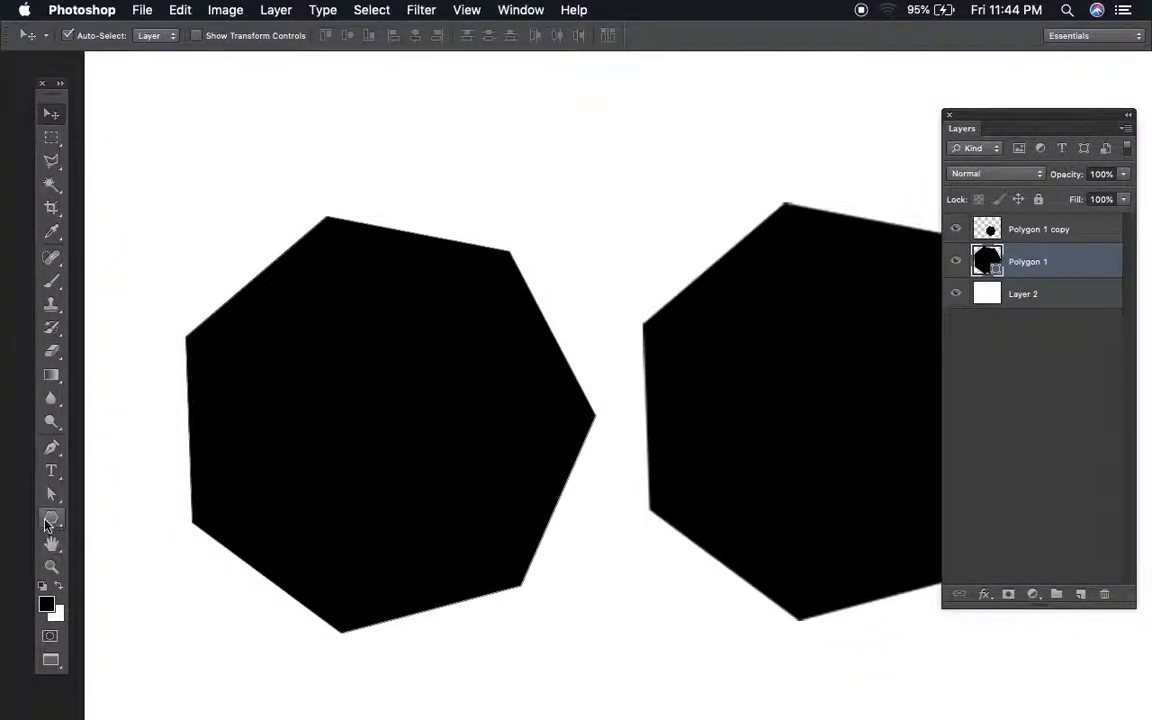
Step: Move the rasterized Polygon 1 copy up-left beside the original heptagon, then delete it
{"action": "left_click", "coordinate": [47, 520]}
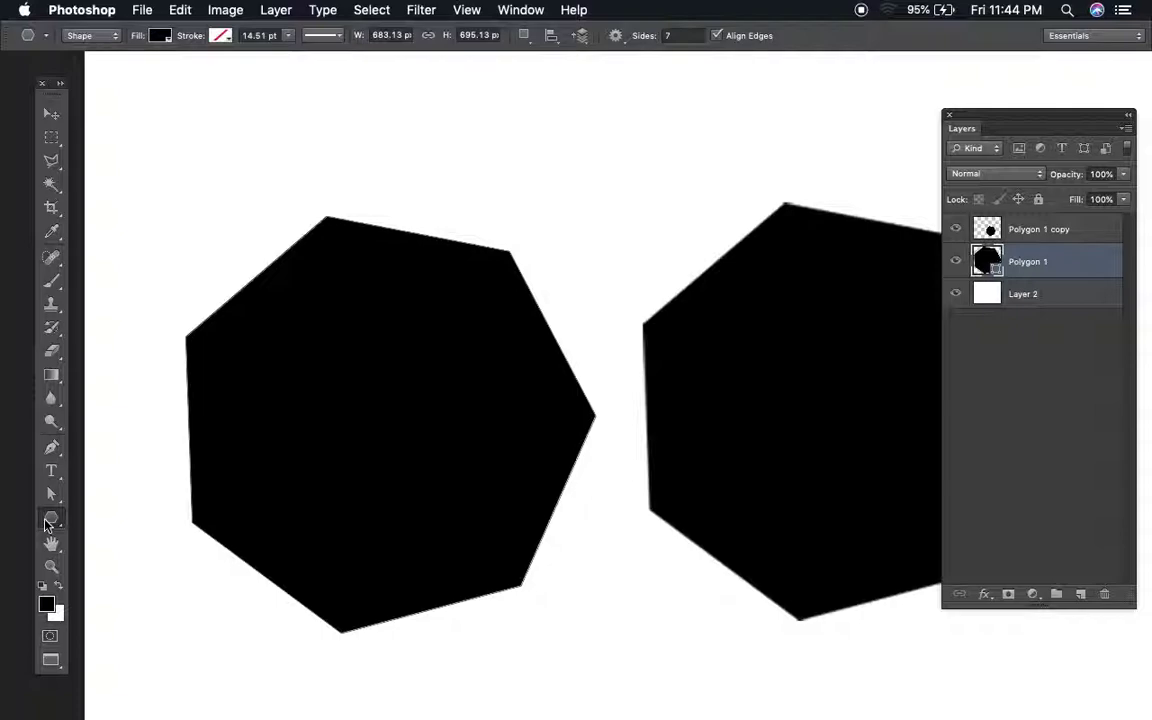
{"action": "key", "text": "super+minus"}
{"action": "key", "text": "super+minus"}
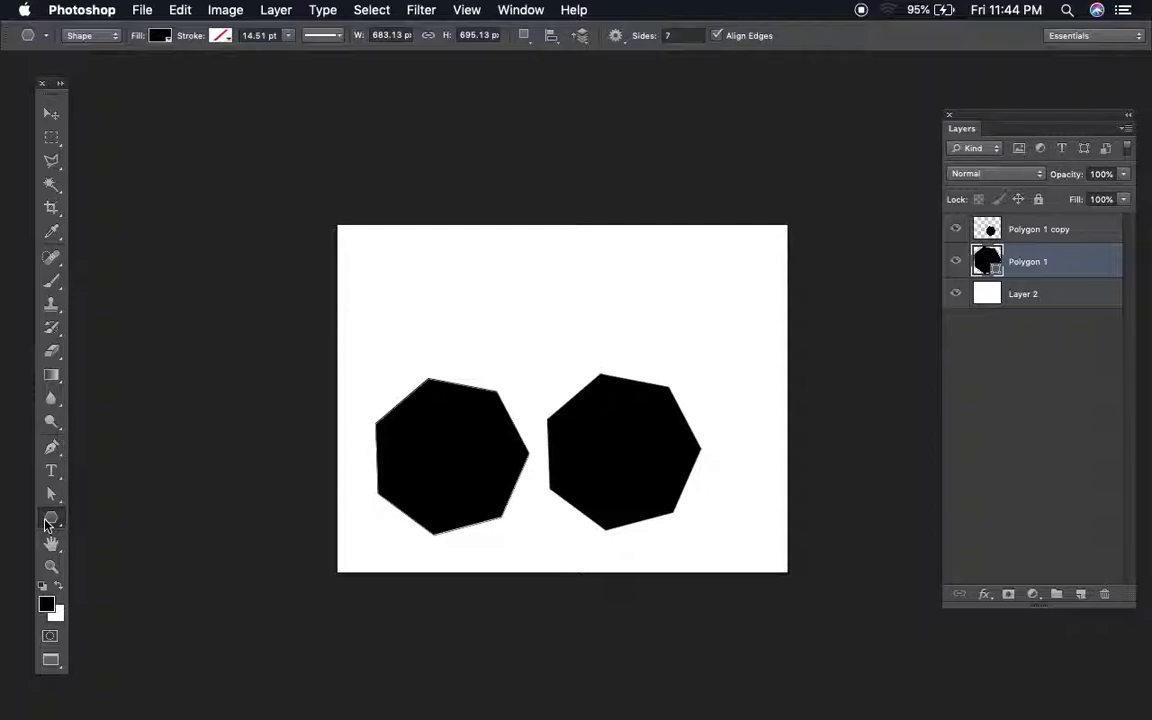
{"action": "key", "text": "v"}
{"action": "mouse_move", "coordinate": [588, 474]}
{"action": "left_mouse_down"}
{"action": "mouse_move", "coordinate": [545, 416]}
{"action": "mouse_move", "coordinate": [575, 428]}
{"action": "left_mouse_up"}
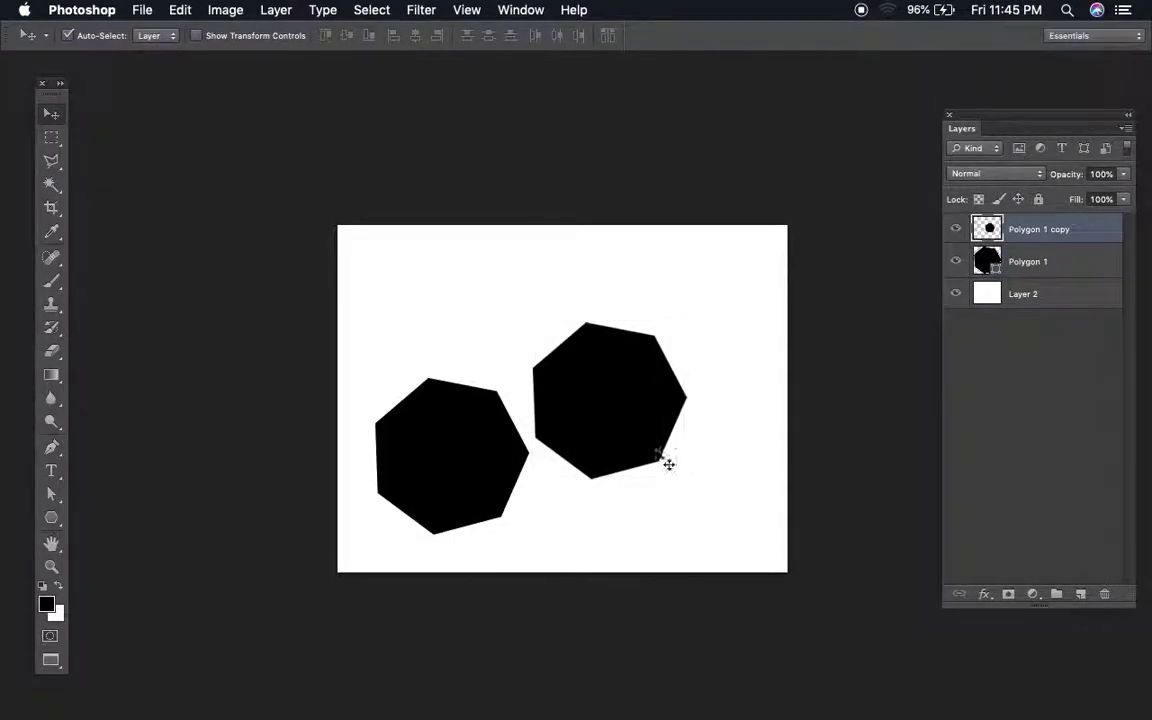
{"action": "key", "text": "BackSpace"}
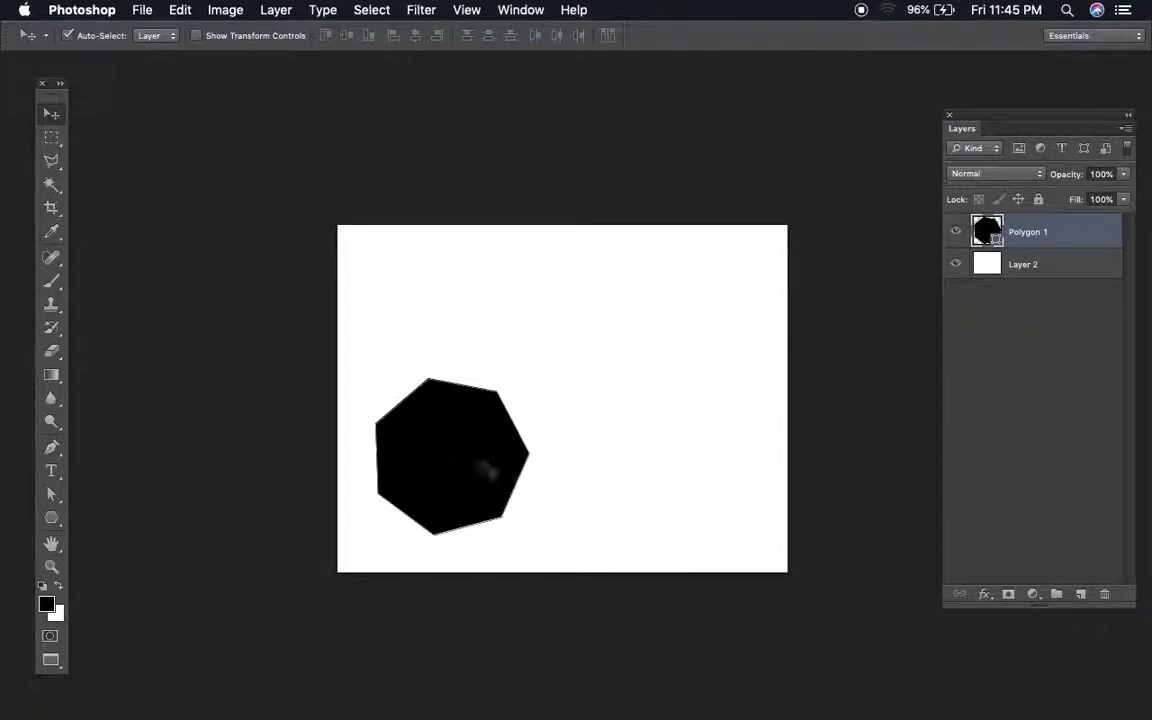
Step: Rotate the black heptagon slightly with Free Transform and move it up and right
{"action": "key", "text": "ctrl+t"}
{"action": "mouse_move", "coordinate": [609, 494]}
{"action": "left_mouse_down"}
{"action": "mouse_move", "coordinate": [600, 502]}
{"action": "mouse_move", "coordinate": [598, 479]}
{"action": "left_mouse_up"}
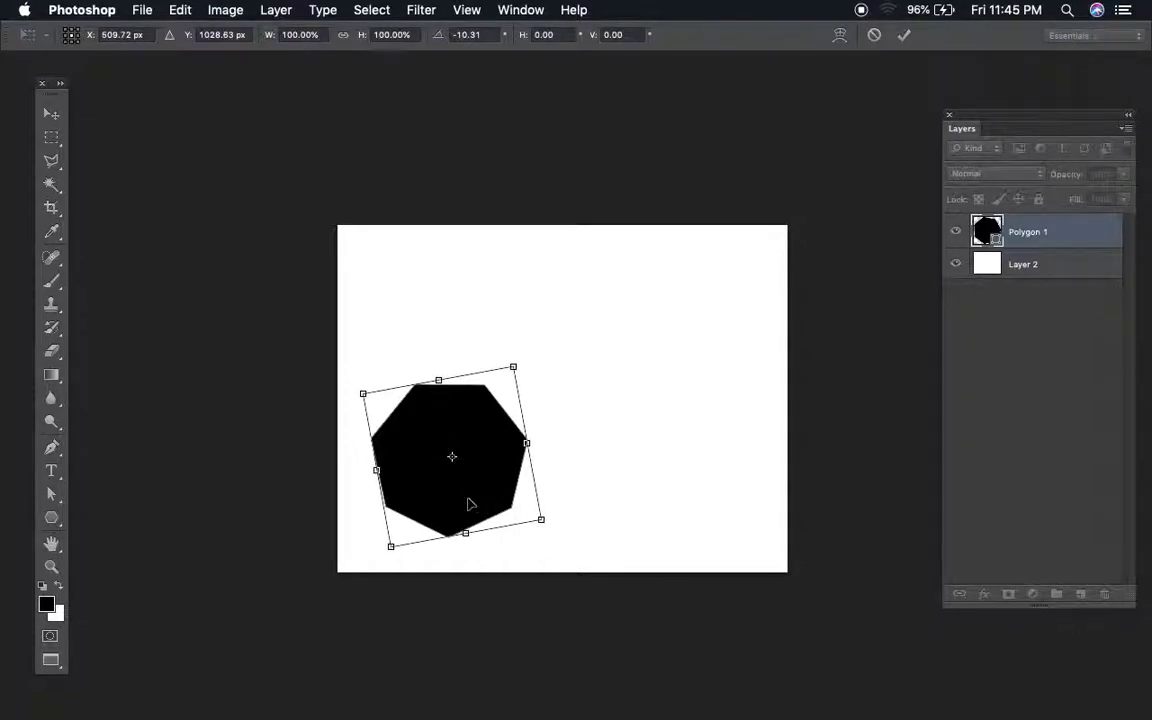
{"action": "left_click_drag", "start_coordinate": [633, 586], "coordinate": [635, 583]}
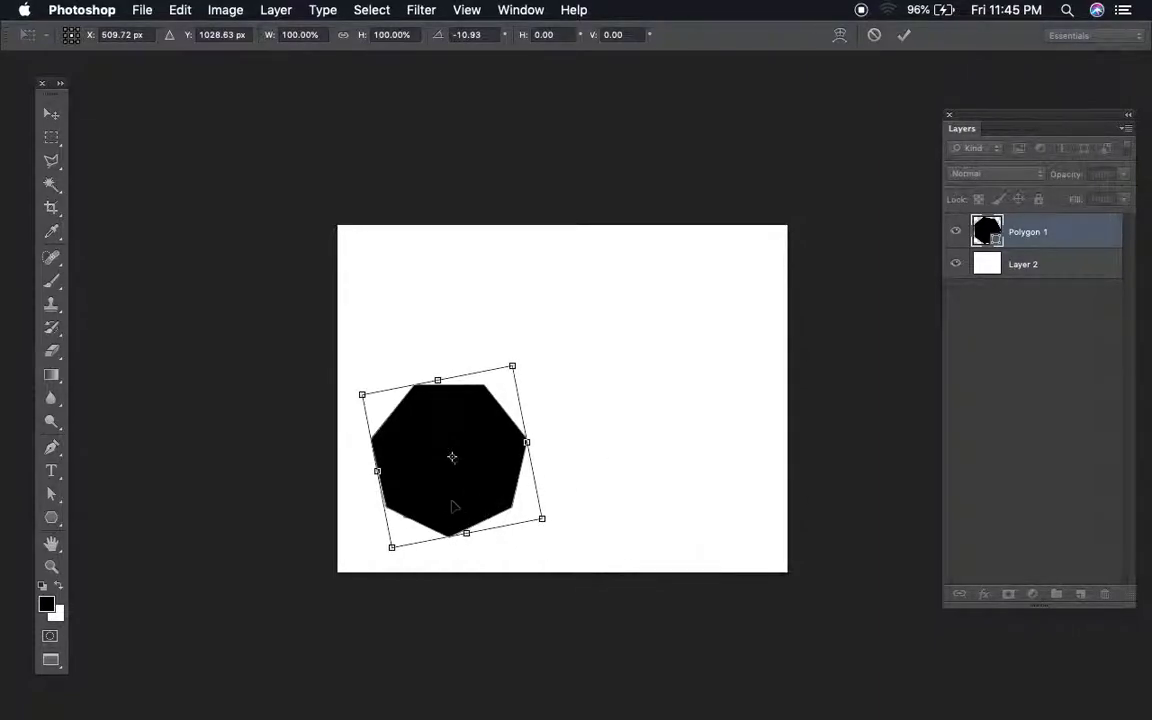
{"action": "key", "text": "Return"}
{"action": "mouse_move", "coordinate": [496, 468]}
{"action": "left_mouse_down"}
{"action": "mouse_move", "coordinate": [527, 393]}
{"action": "mouse_move", "coordinate": [475, 418]}
{"action": "mouse_move", "coordinate": [452, 364]}
{"action": "left_mouse_up"}
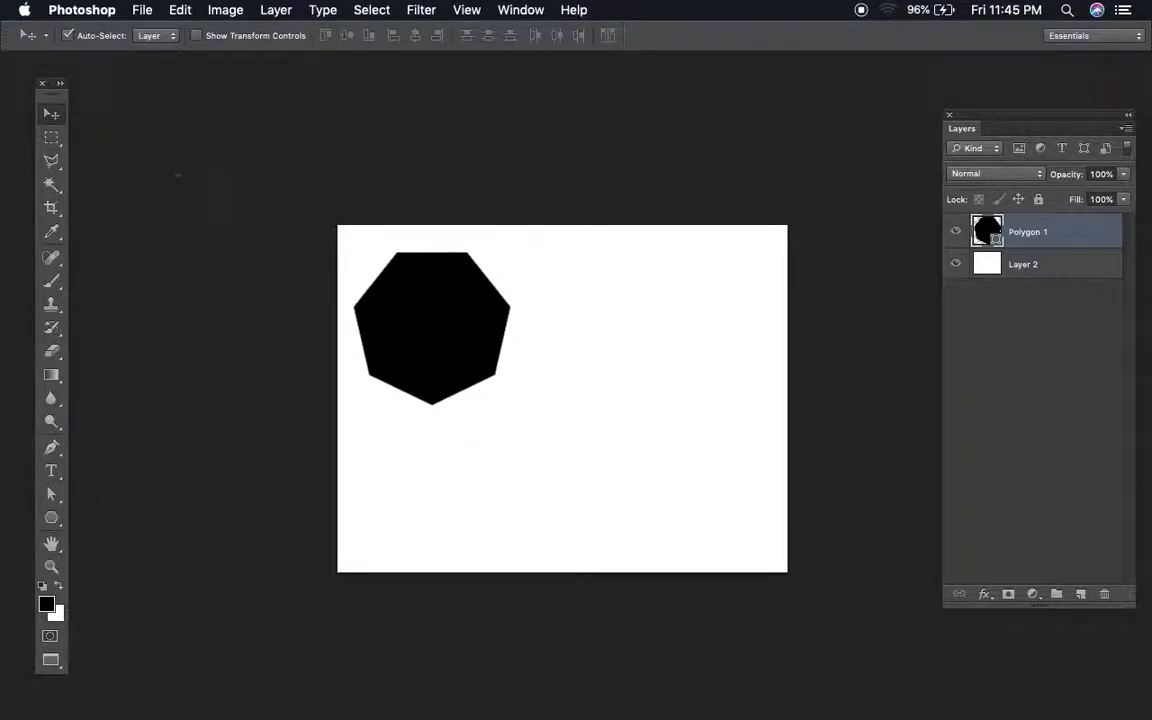
{"action": "key", "text": "u"}
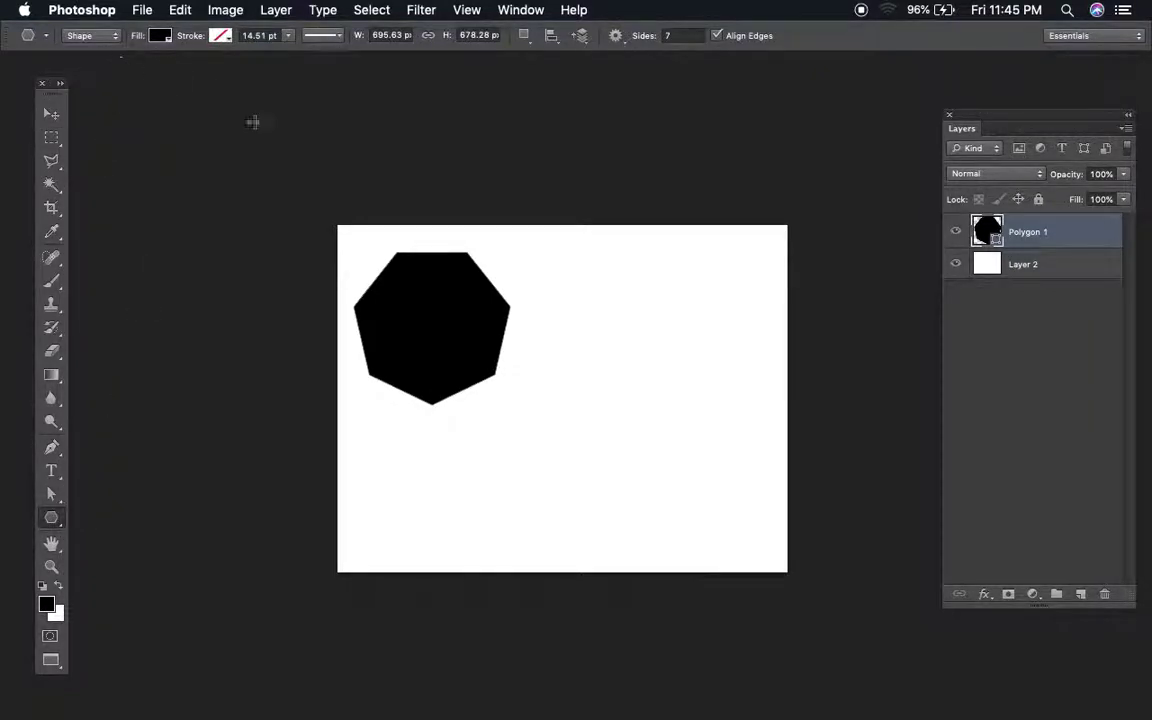
Step: Keep Shape mode and switch from the Polygon tool to the Custom Shape Tool
{"action": "left_click", "coordinate": [92, 36]}
{"action": "left_click", "coordinate": [105, 35]}
{"action": "key", "text": "shift+u"}
{"action": "key", "text": "shift+u"}
{"action": "key", "text": "shift+u"}
{"action": "key", "text": "shift+u"}
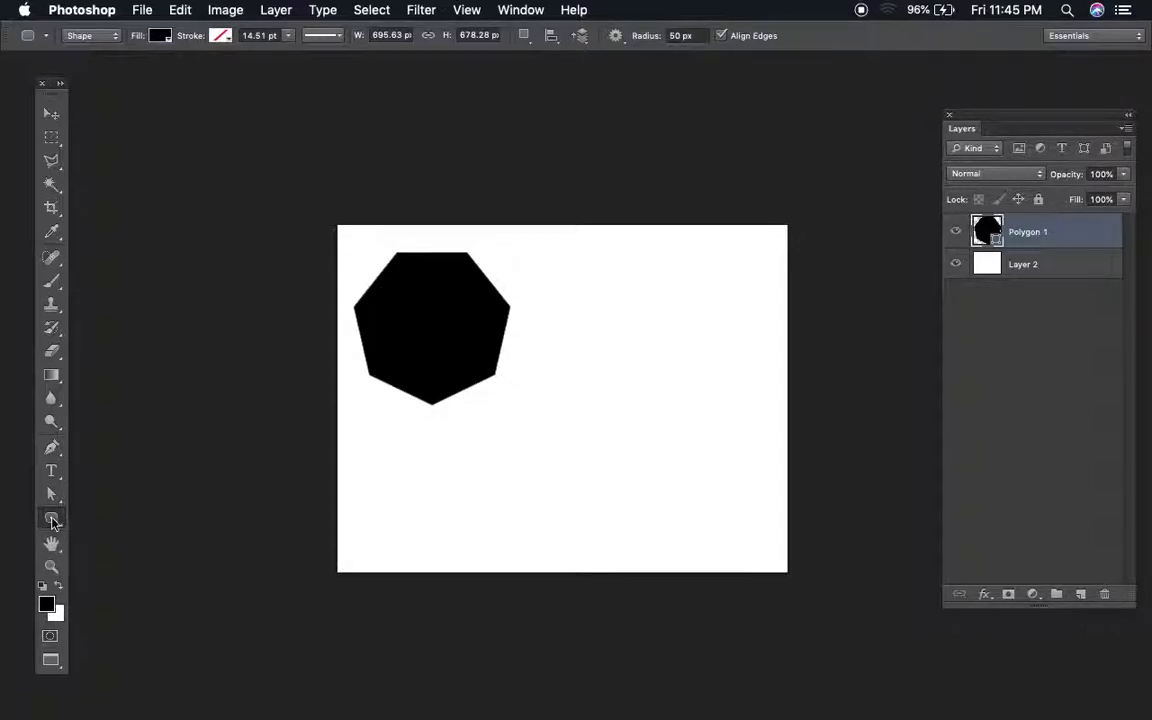
{"action": "left_click", "coordinate": [53, 520]}
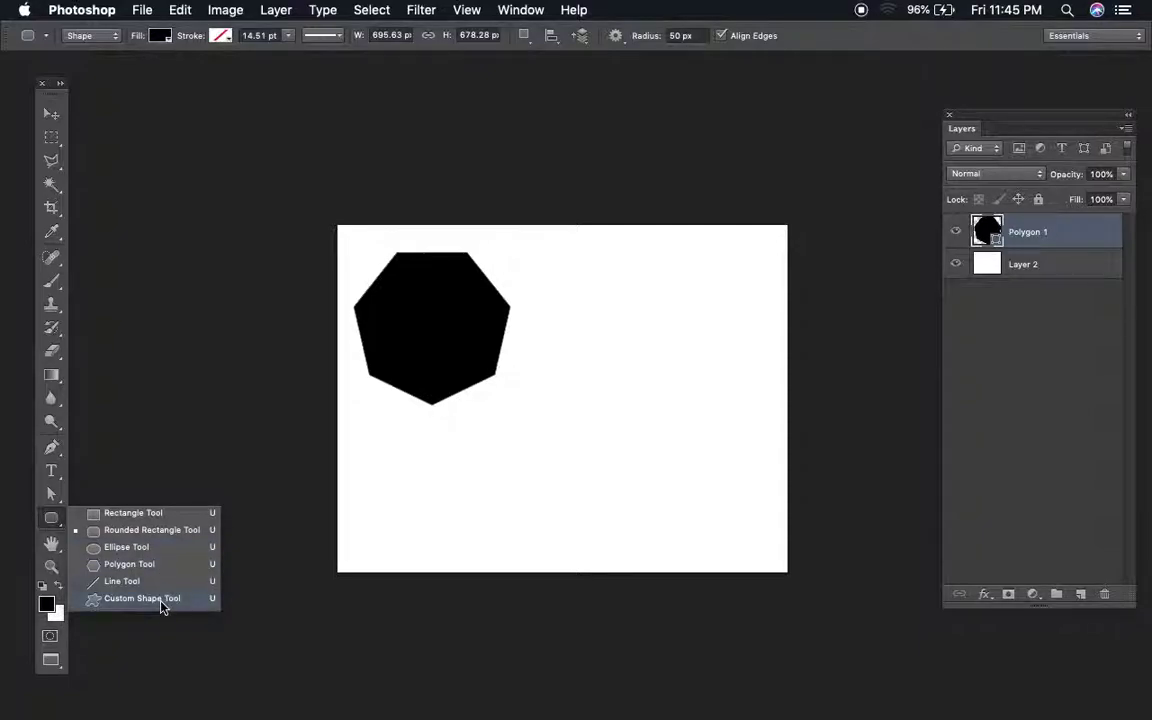
{"action": "left_click", "coordinate": [161, 600]}
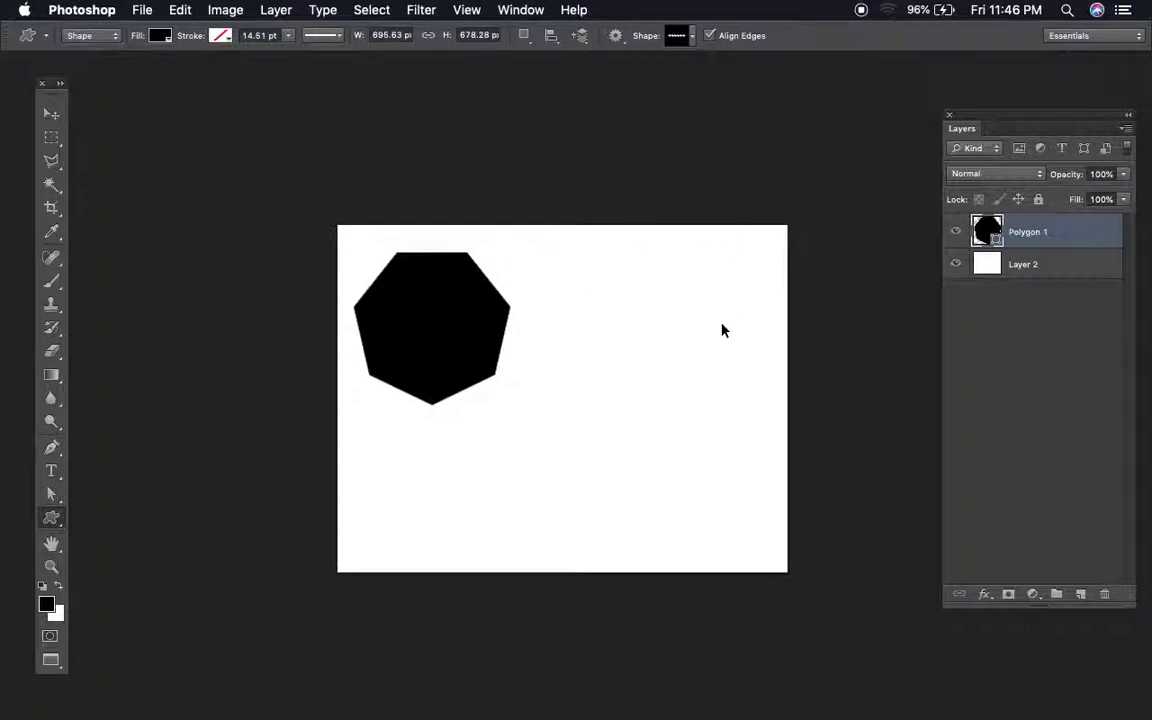
{"action": "key", "text": "super+plus"}
{"action": "key", "text": "super+plus"}
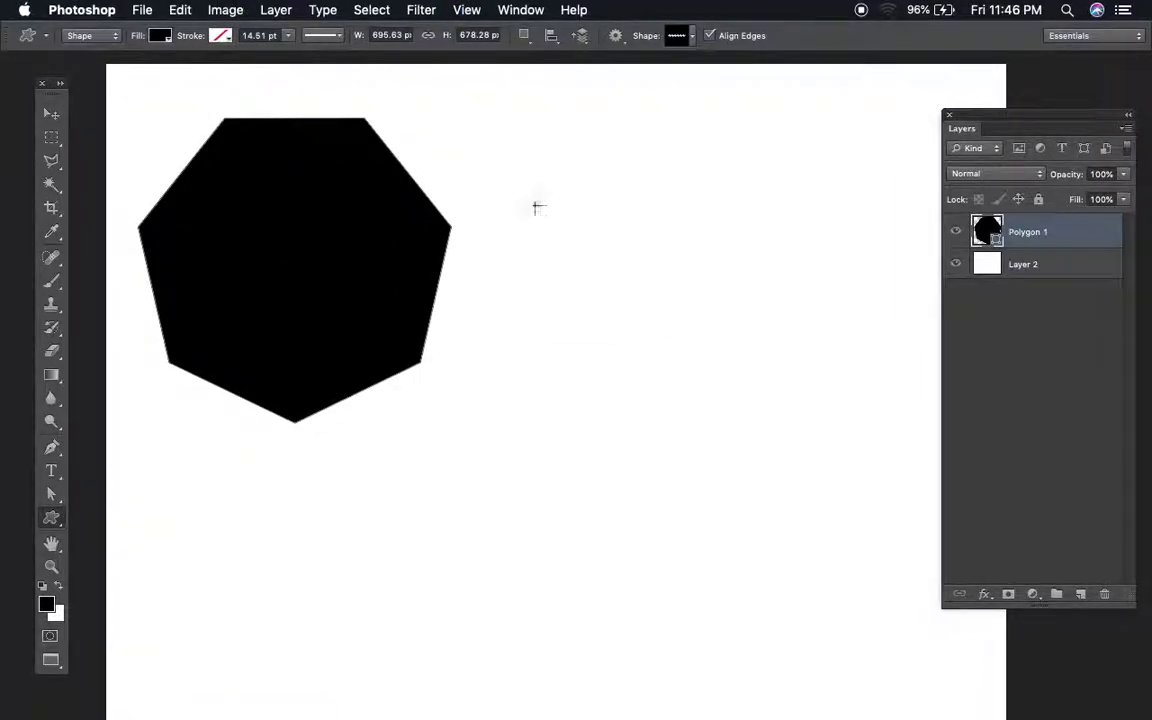
Step: Preview teal, cyan, light green, orange, green and blue swatch fills on the heptagon
{"action": "key", "text": "super+minus"}
{"action": "key", "text": "super+plus"}
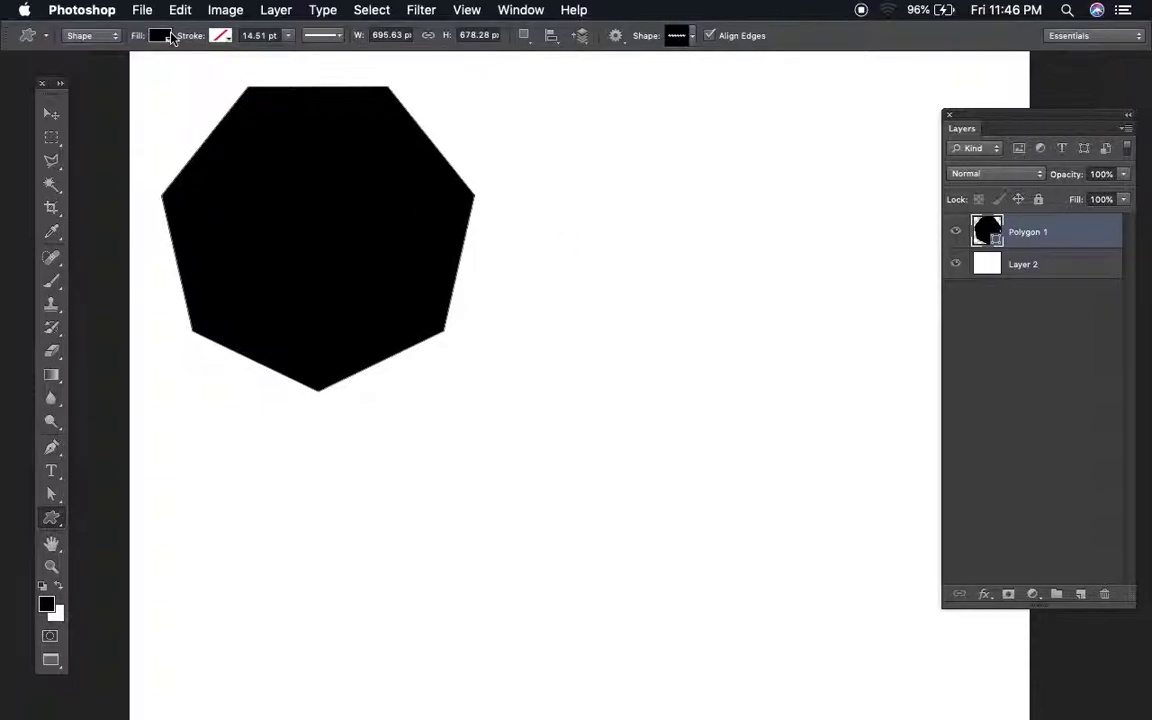
{"action": "left_click", "coordinate": [160, 36]}
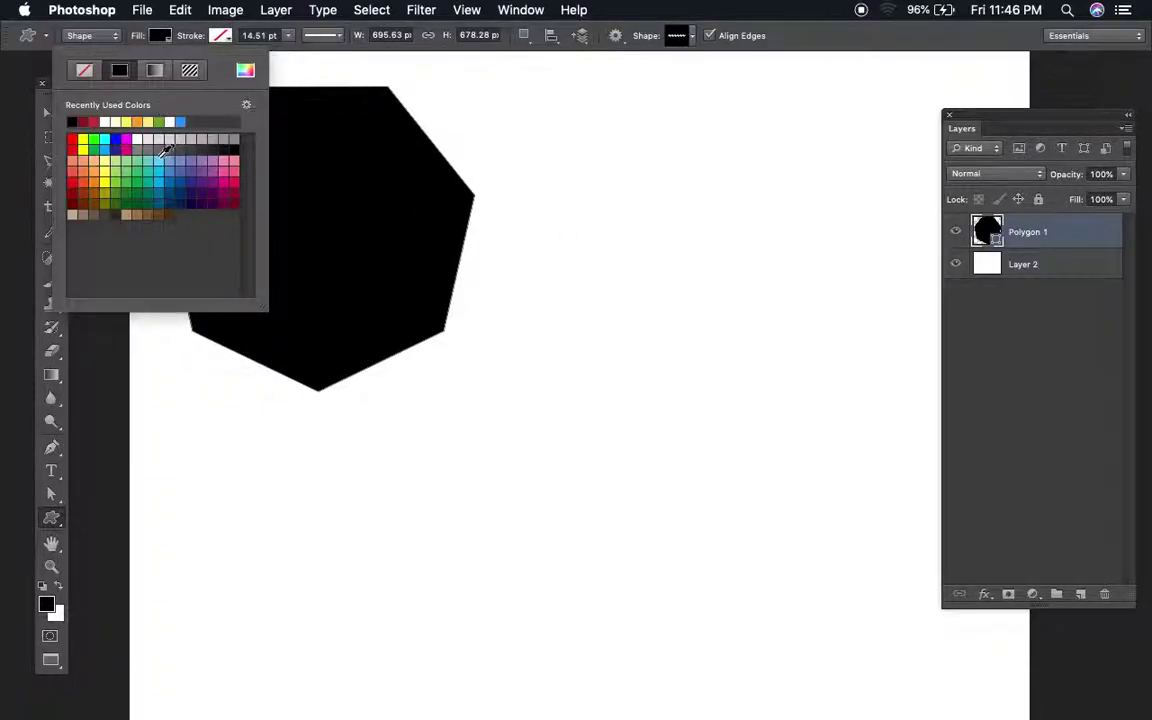
{"action": "left_click", "coordinate": [160, 162]}
{"action": "left_click", "coordinate": [165, 158]}
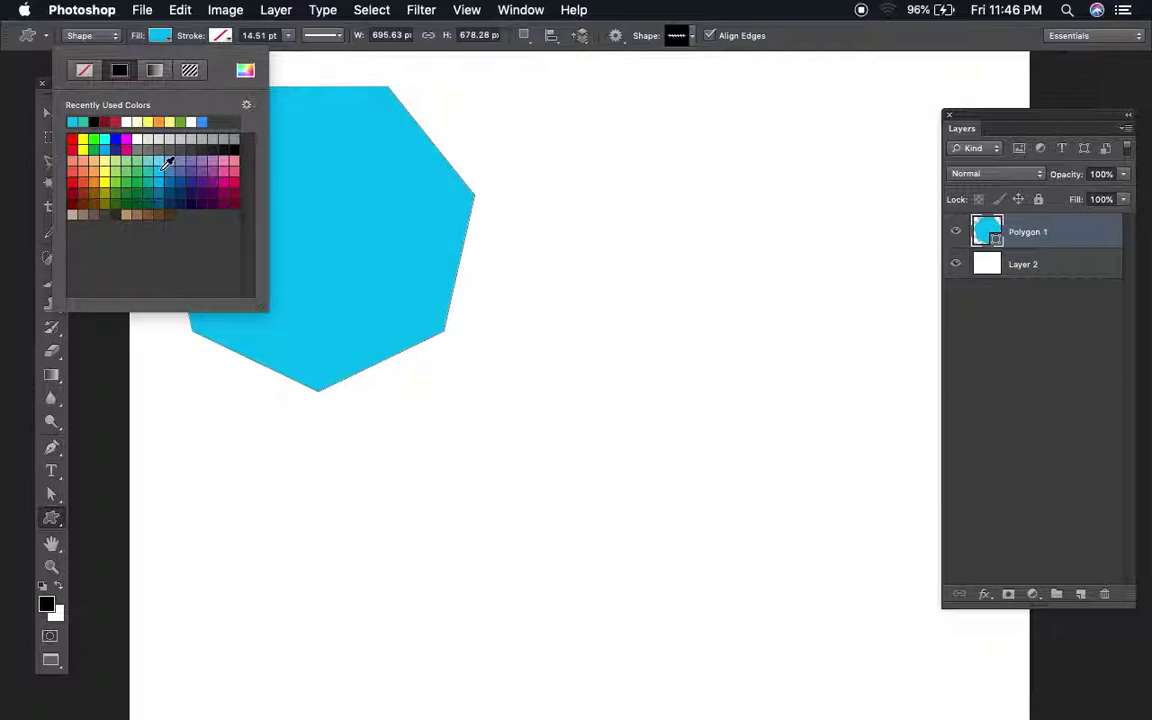
{"action": "left_click", "coordinate": [134, 168]}
{"action": "left_click", "coordinate": [80, 166]}
{"action": "left_click", "coordinate": [147, 170]}
{"action": "left_click", "coordinate": [180, 160]}
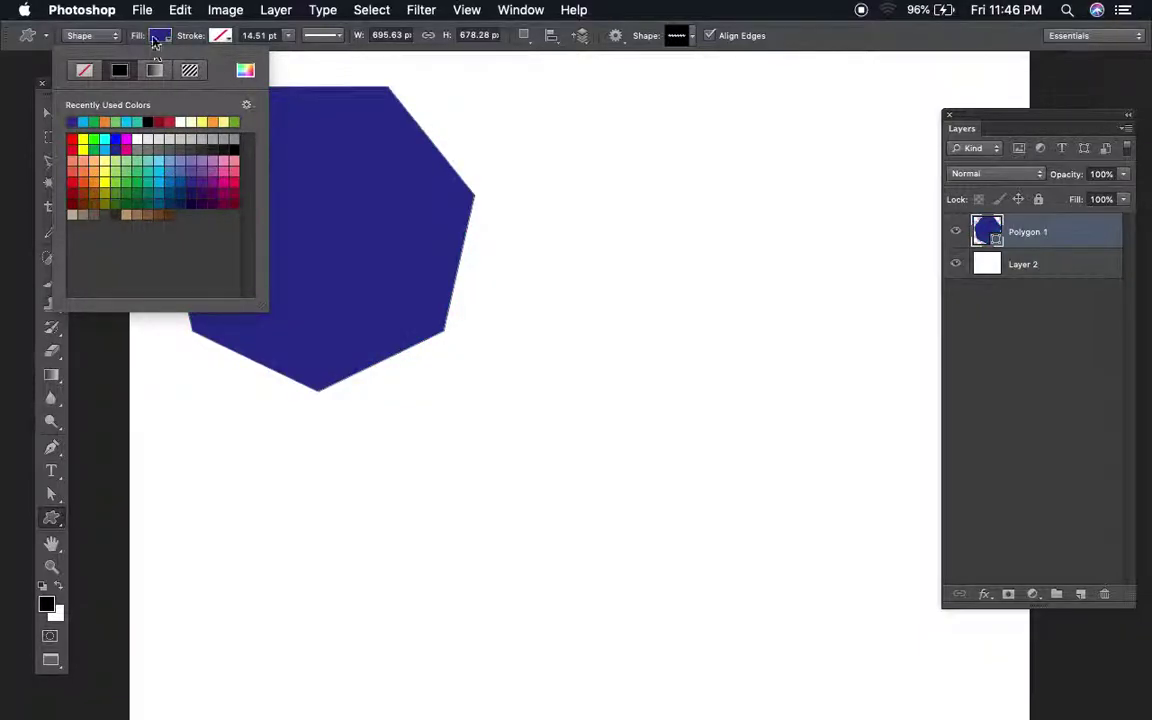
{"action": "left_click", "coordinate": [165, 158]}
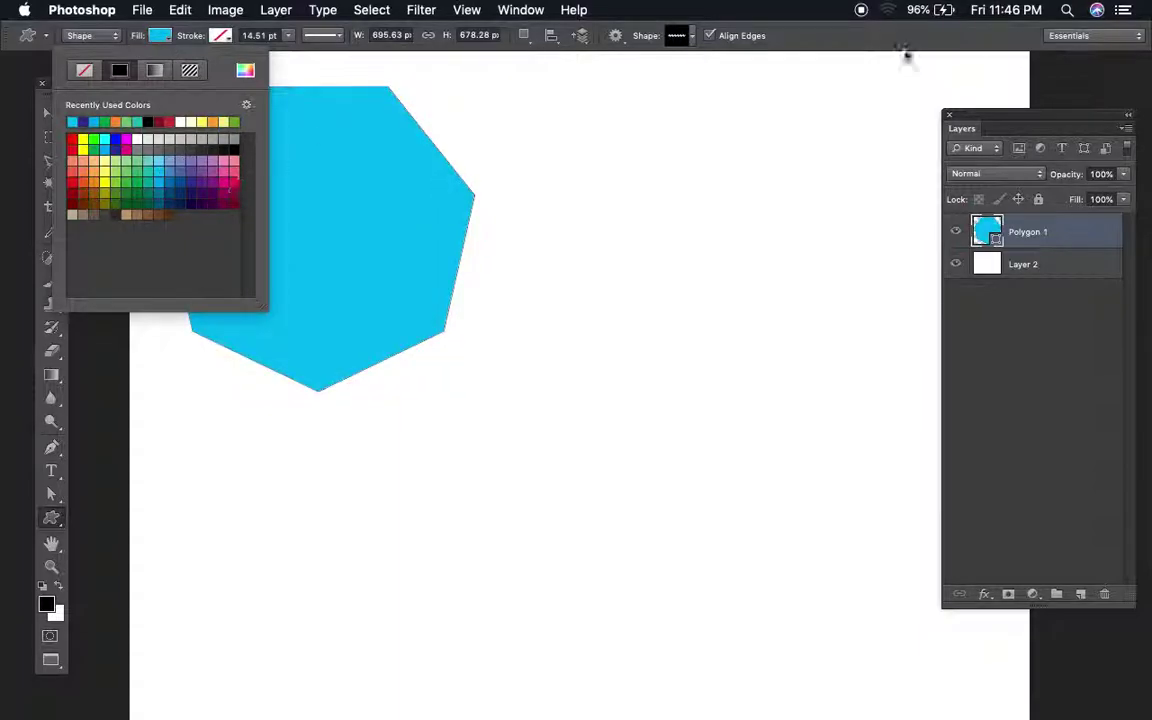
{"action": "left_click", "coordinate": [1010, 250]}
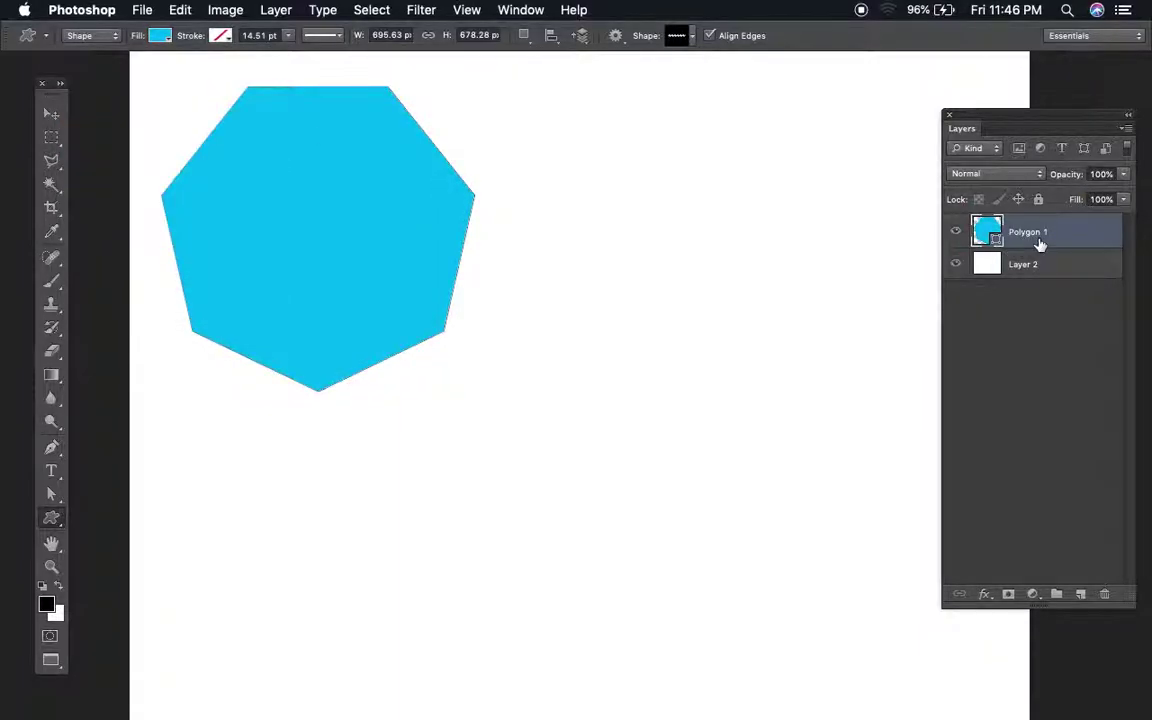
Step: Set the heptagon's fill to green 148e45 in the Color Picker
{"action": "double_click", "coordinate": [984, 232]}
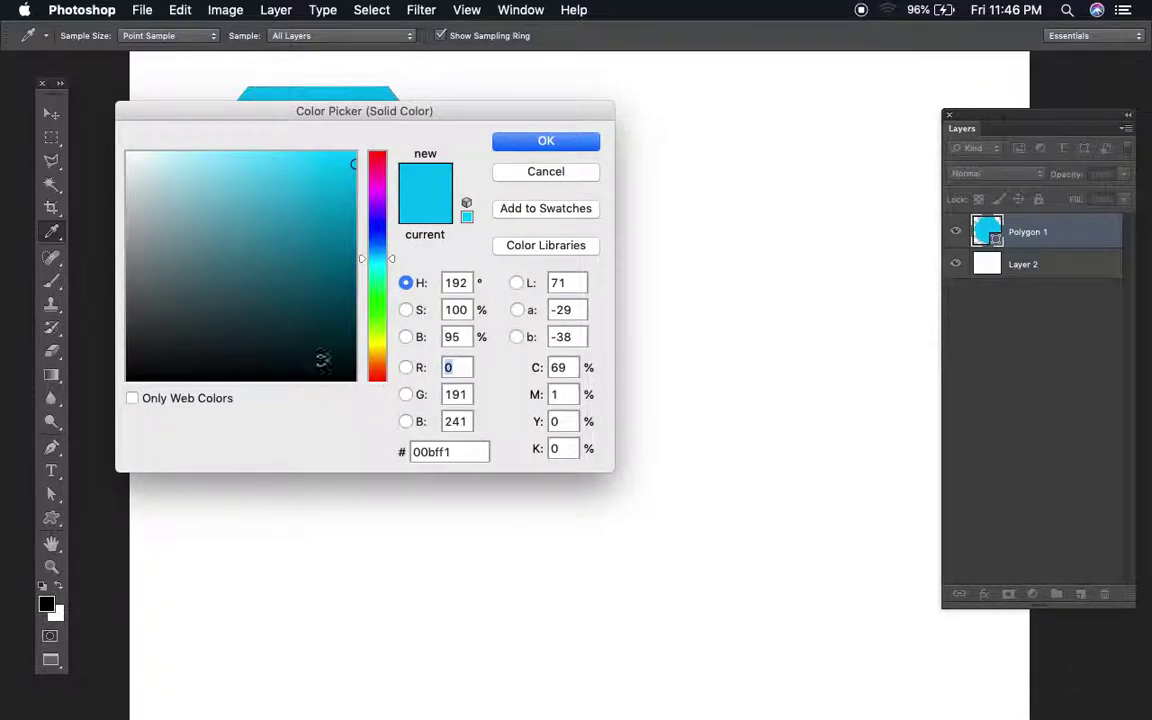
{"action": "left_click", "coordinate": [374, 289]}
{"action": "left_click_drag", "start_coordinate": [234, 181], "coordinate": [324, 253]}
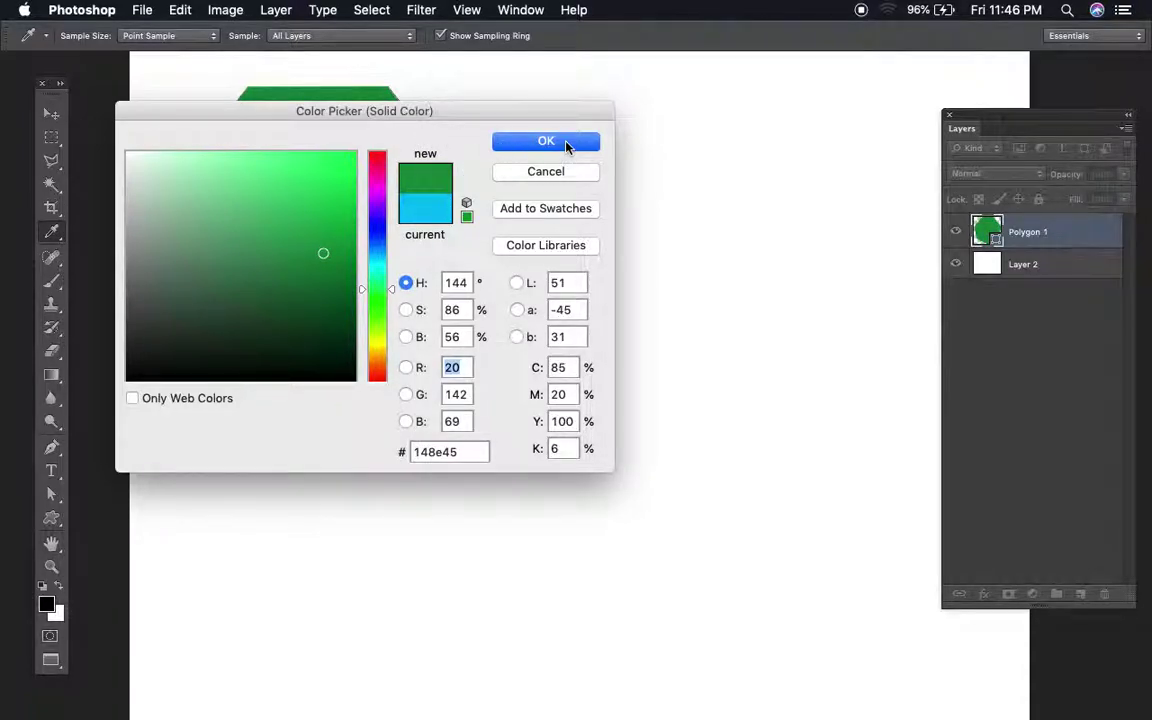
{"action": "left_click", "coordinate": [563, 144]}
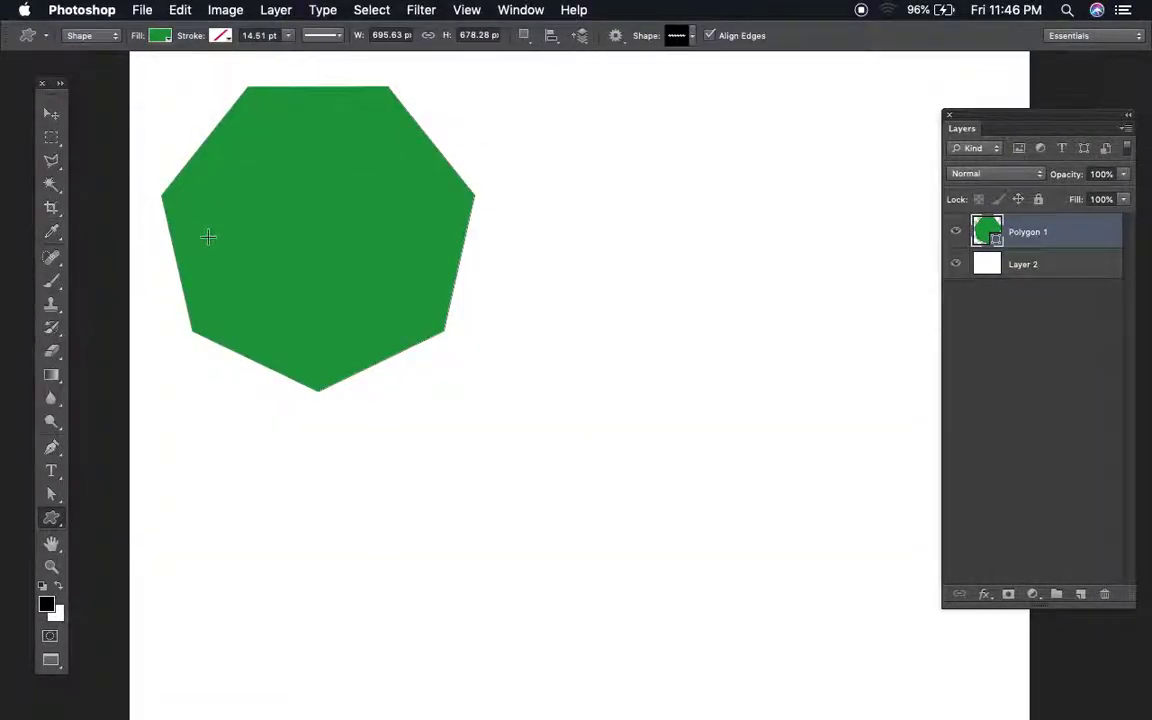
{"action": "left_click", "coordinate": [222, 38]}
Step: Give the green heptagon a black stroke with a width of 10 pt
{"action": "left_click", "coordinate": [220, 35]}
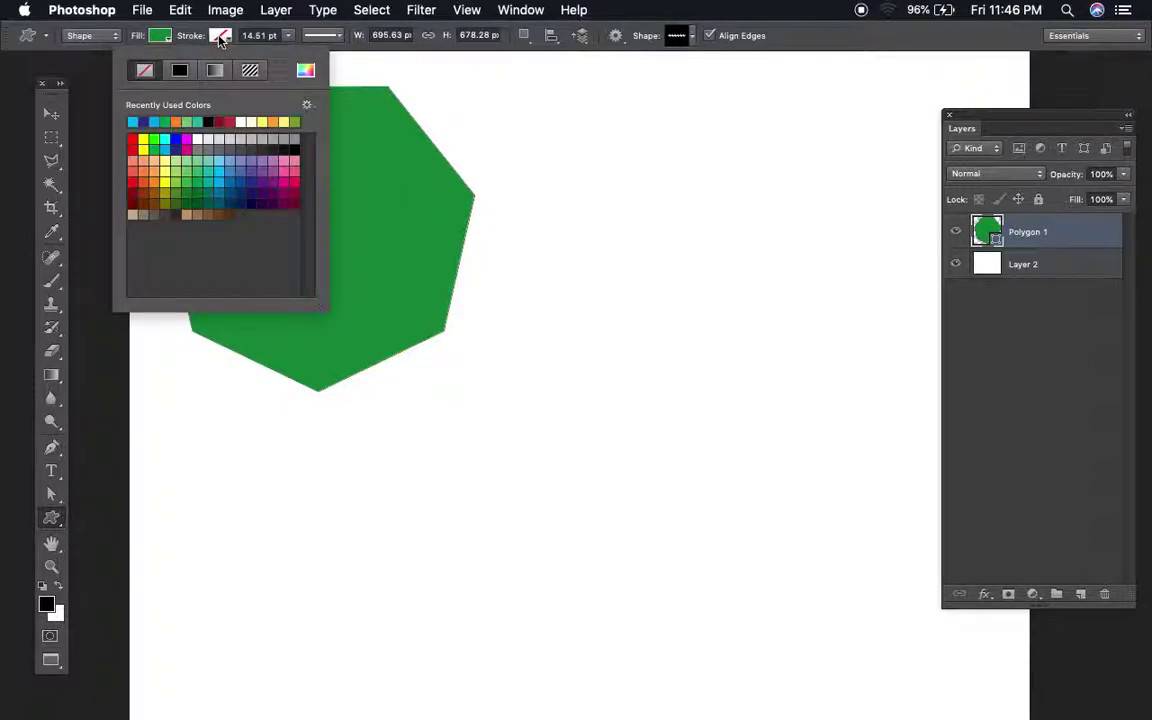
{"action": "left_click", "coordinate": [208, 122]}
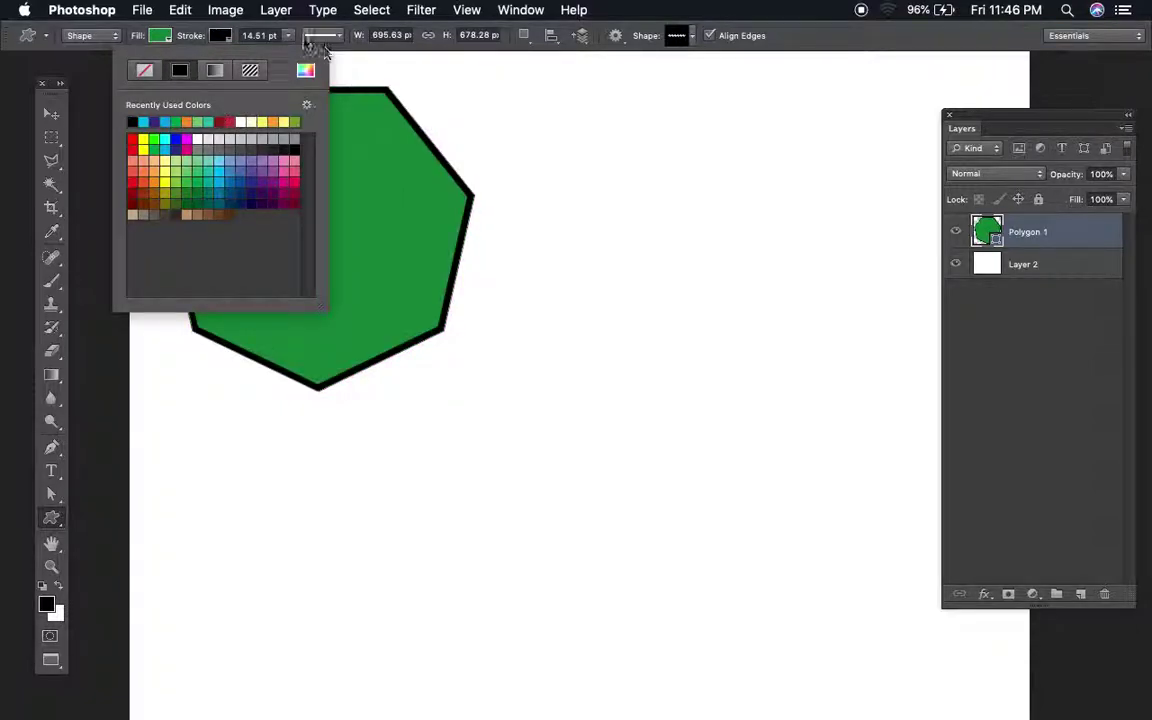
{"action": "left_click", "coordinate": [286, 42]}
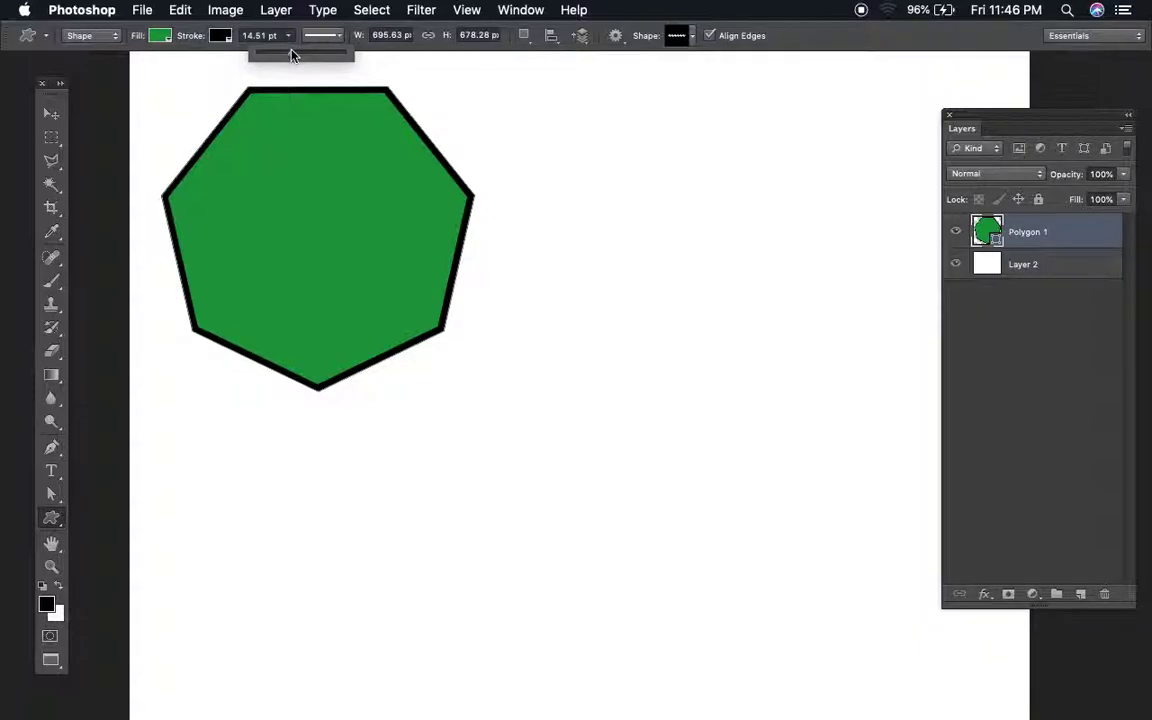
{"action": "mouse_move", "coordinate": [291, 54]}
{"action": "left_mouse_down"}
{"action": "mouse_move", "coordinate": [271, 56]}
{"action": "mouse_move", "coordinate": [285, 55]}
{"action": "left_mouse_up"}
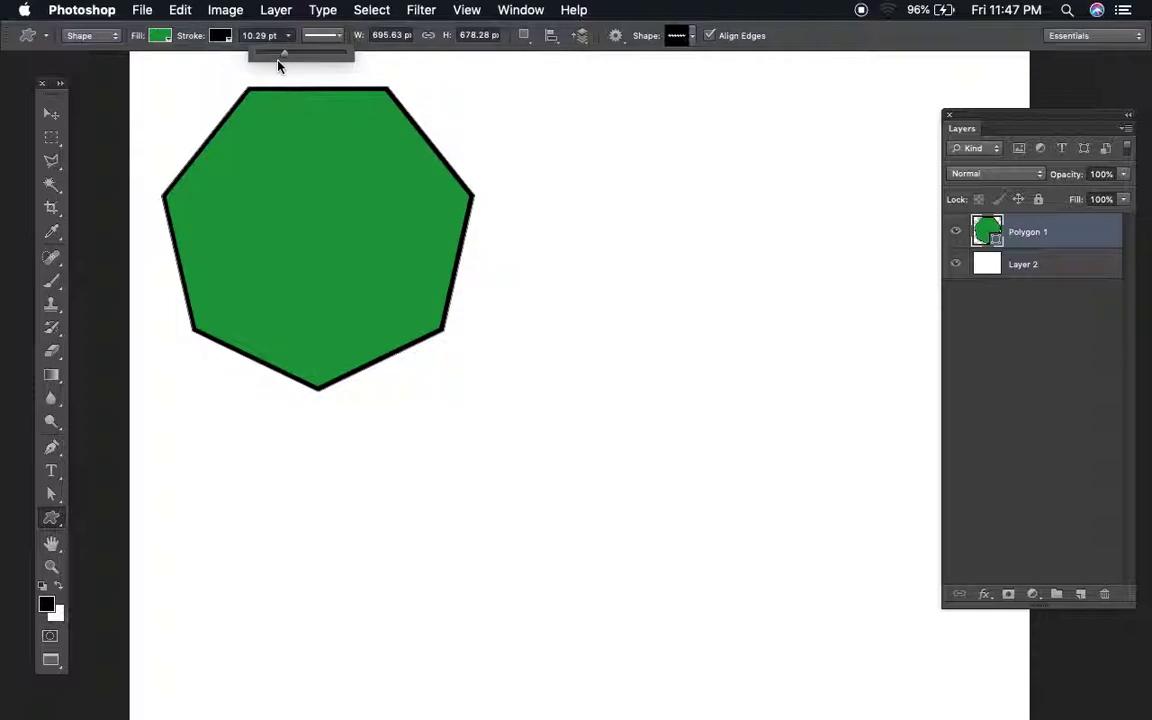
{"action": "left_click_drag", "start_coordinate": [283, 60], "coordinate": [278, 57]}
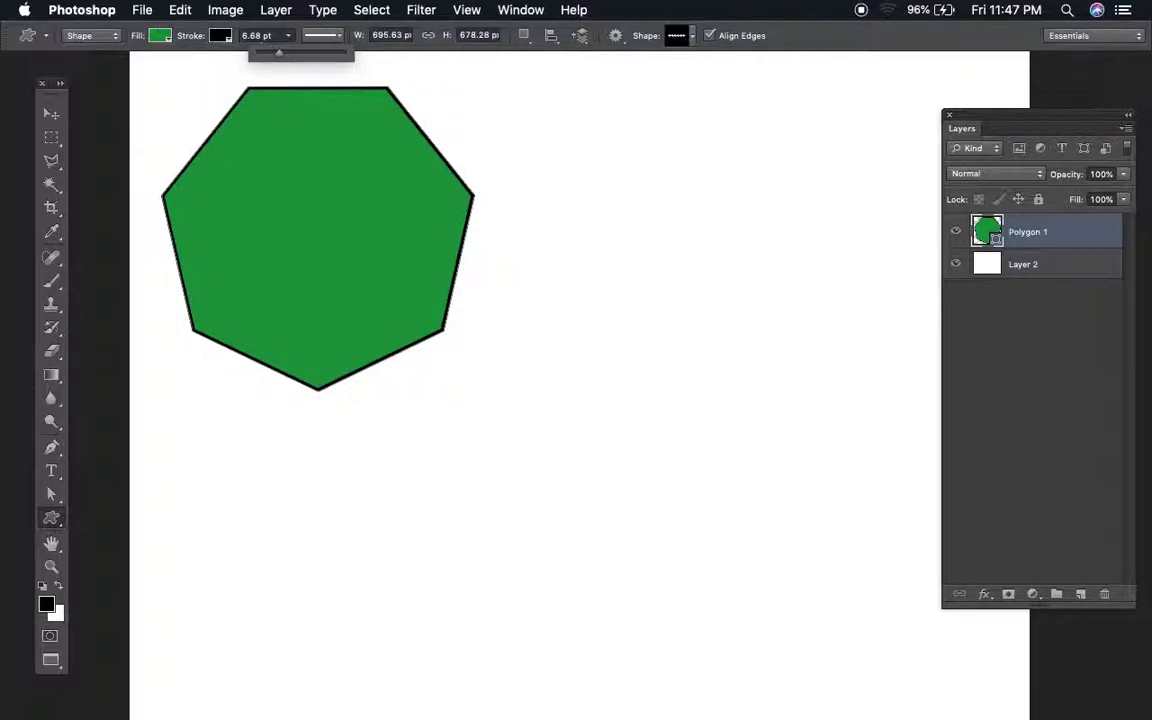
{"action": "left_click", "coordinate": [250, 36]}
{"action": "type", "text": "10"}
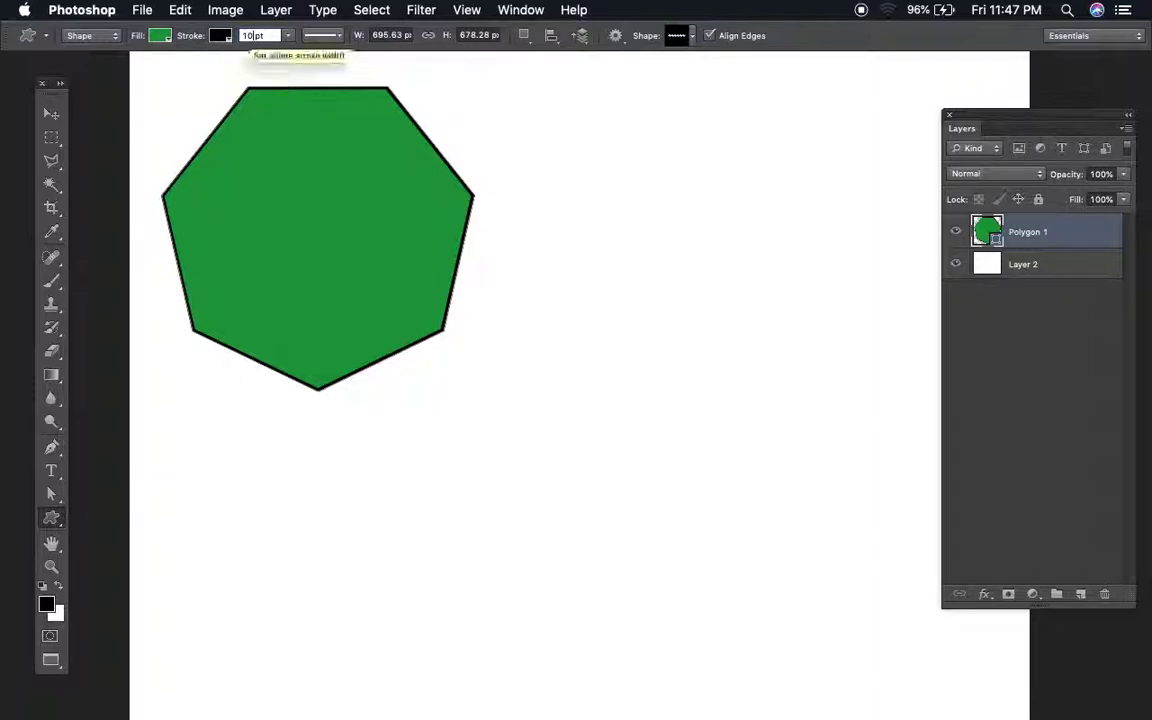
{"action": "key", "text": "Return"}
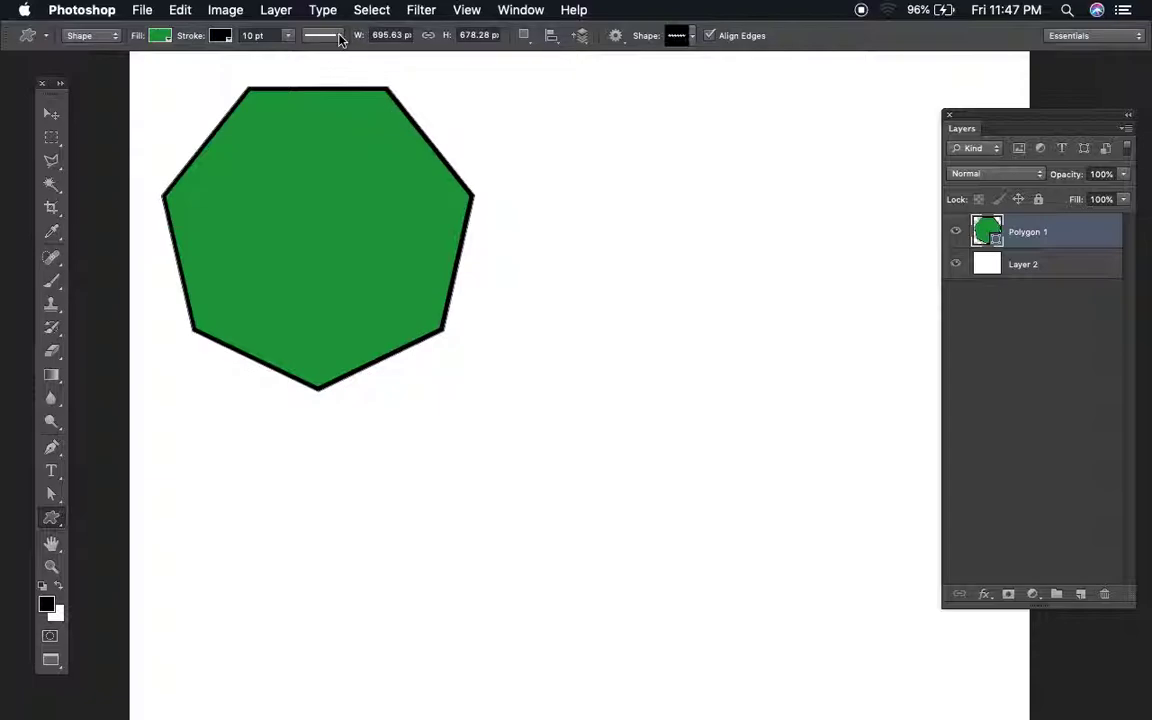
{"action": "left_click", "coordinate": [339, 38]}
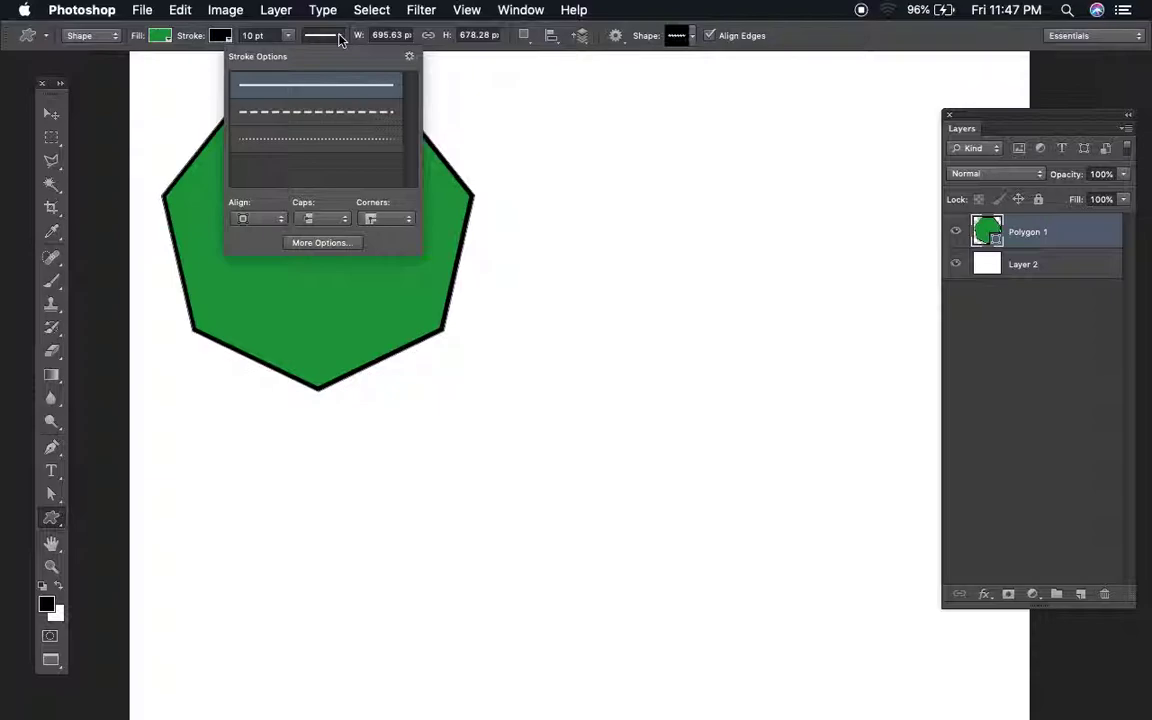
Step: Preview dashed and dotted stroke styles, then return the outline to a solid line
{"action": "left_click", "coordinate": [339, 112]}
{"action": "left_click", "coordinate": [1080, 286]}
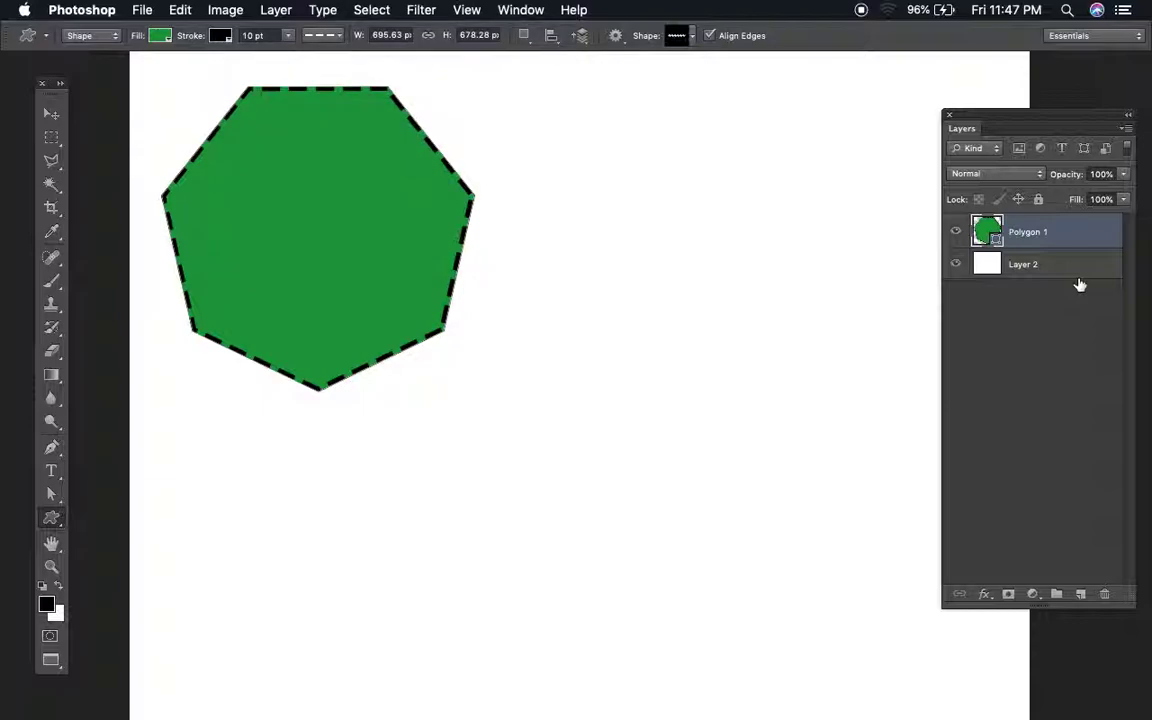
{"action": "left_click", "coordinate": [325, 35]}
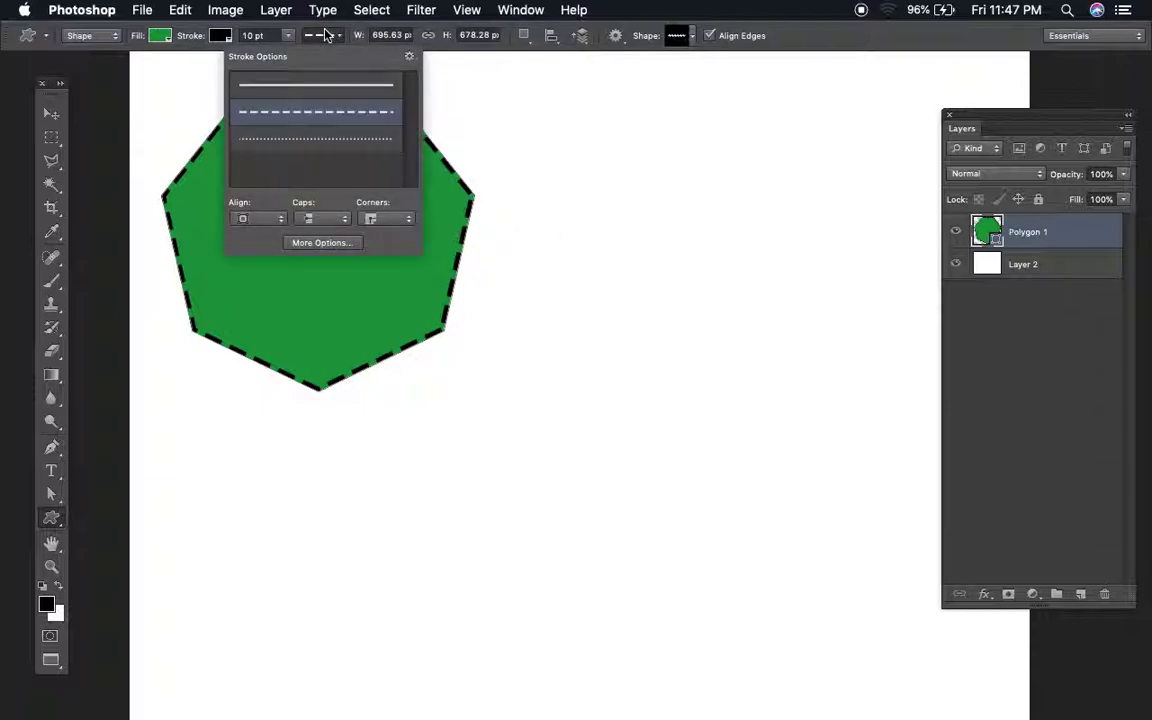
{"action": "left_click", "coordinate": [329, 145]}
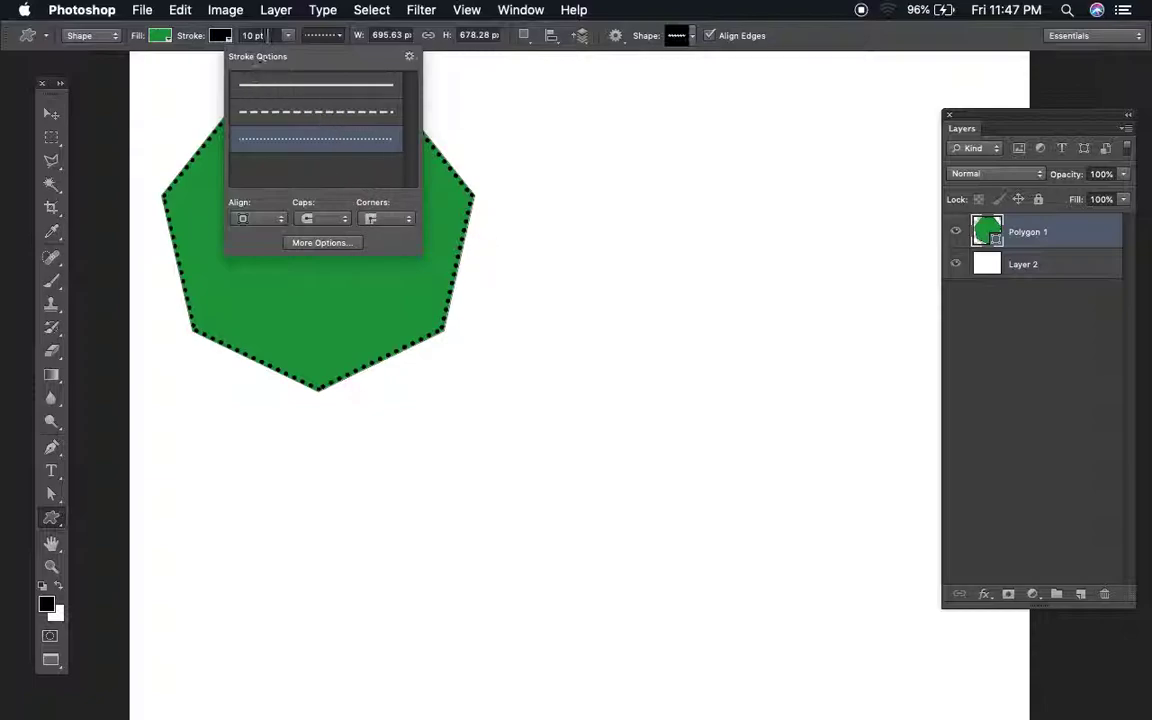
{"action": "left_click", "coordinate": [327, 40]}
{"action": "left_click", "coordinate": [326, 90]}
Step: Change the heptagon's 10 pt solid stroke colour from black to pink
{"action": "left_click", "coordinate": [220, 35]}
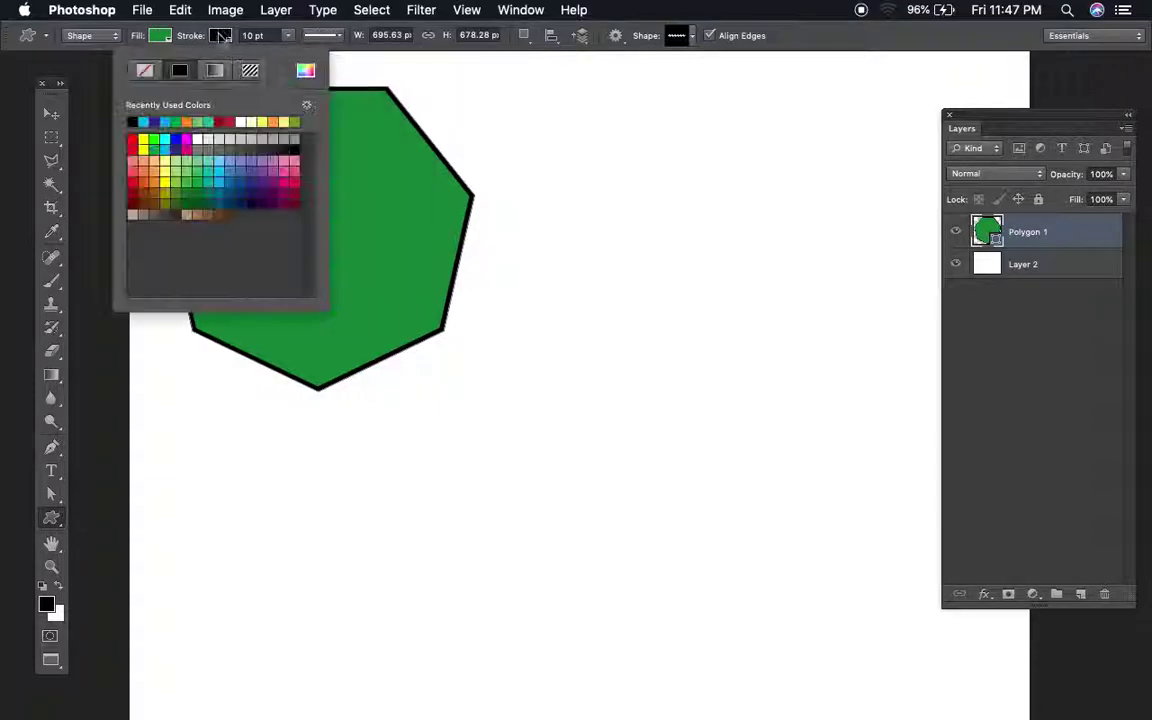
{"action": "left_click", "coordinate": [293, 166]}
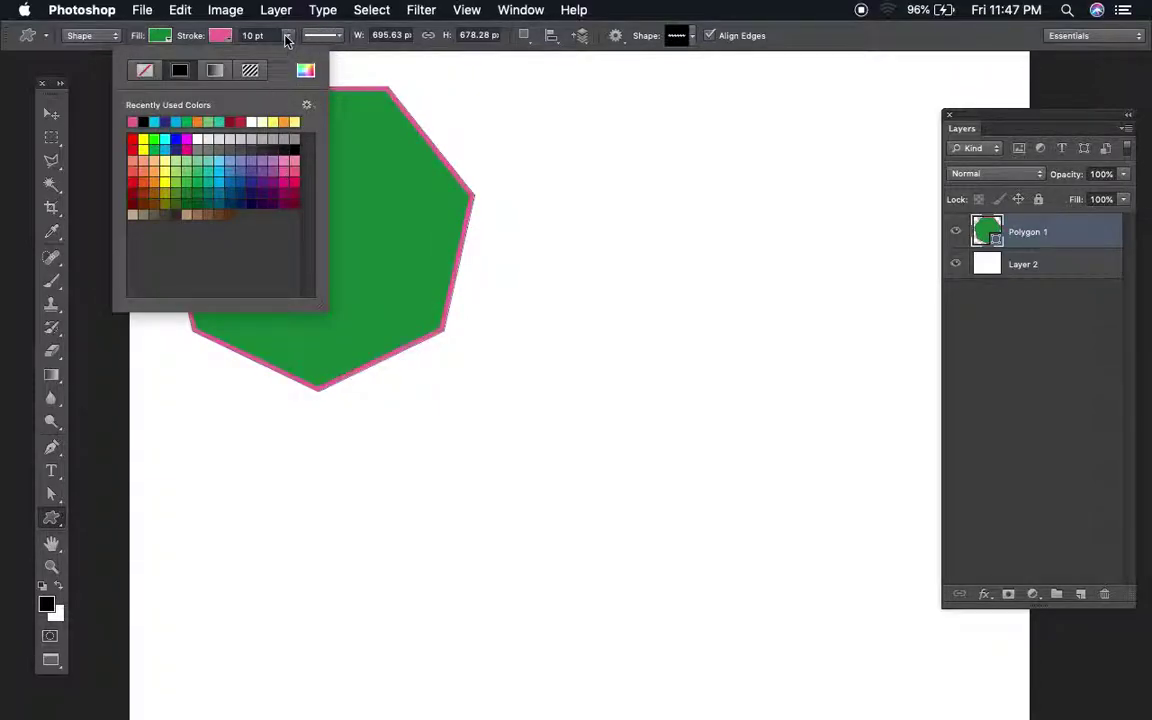
{"action": "left_click", "coordinate": [357, 40]}
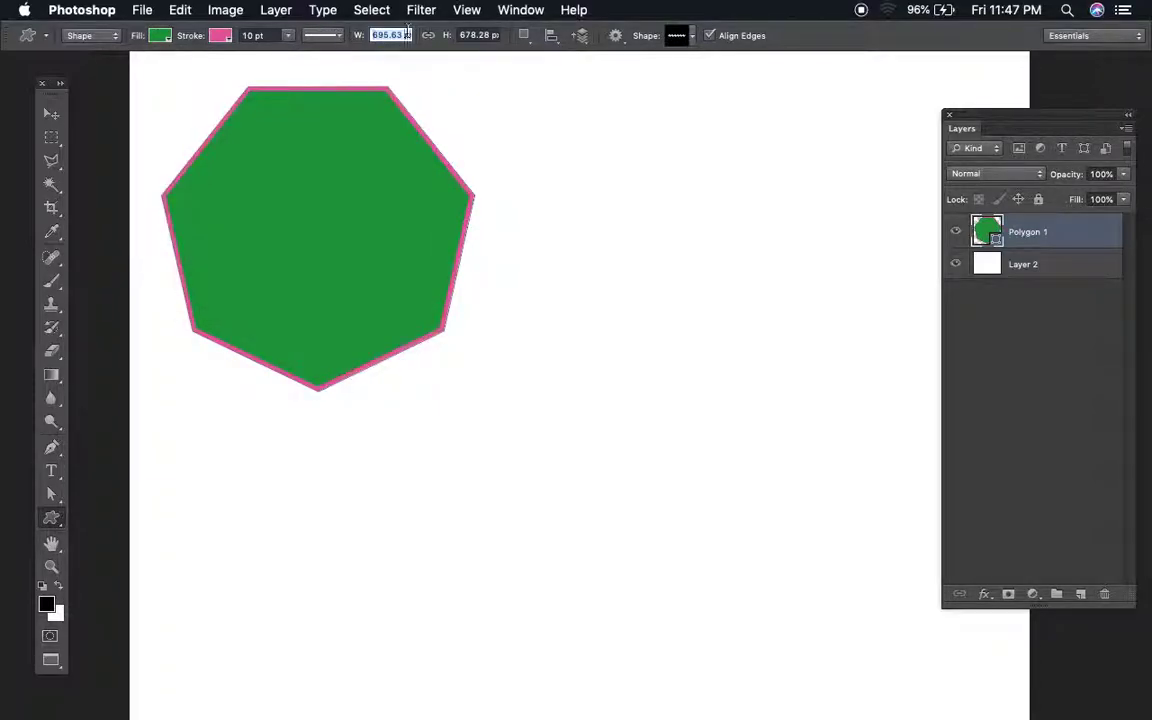
{"action": "left_click", "coordinate": [495, 33]}
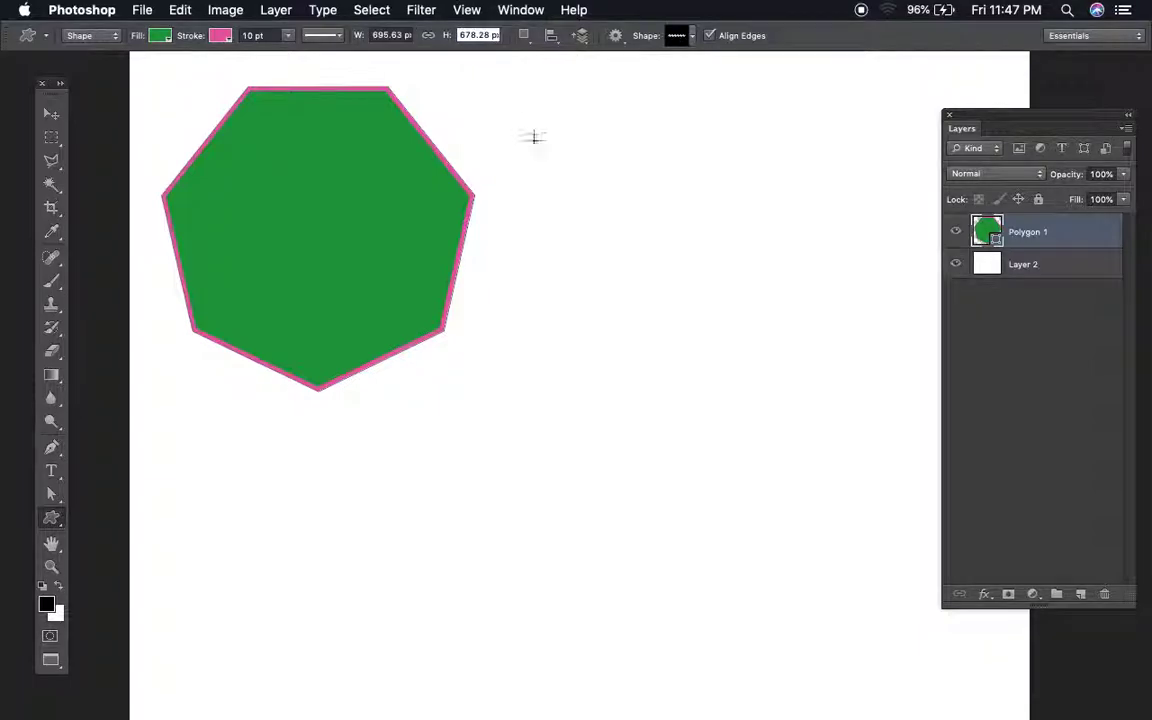